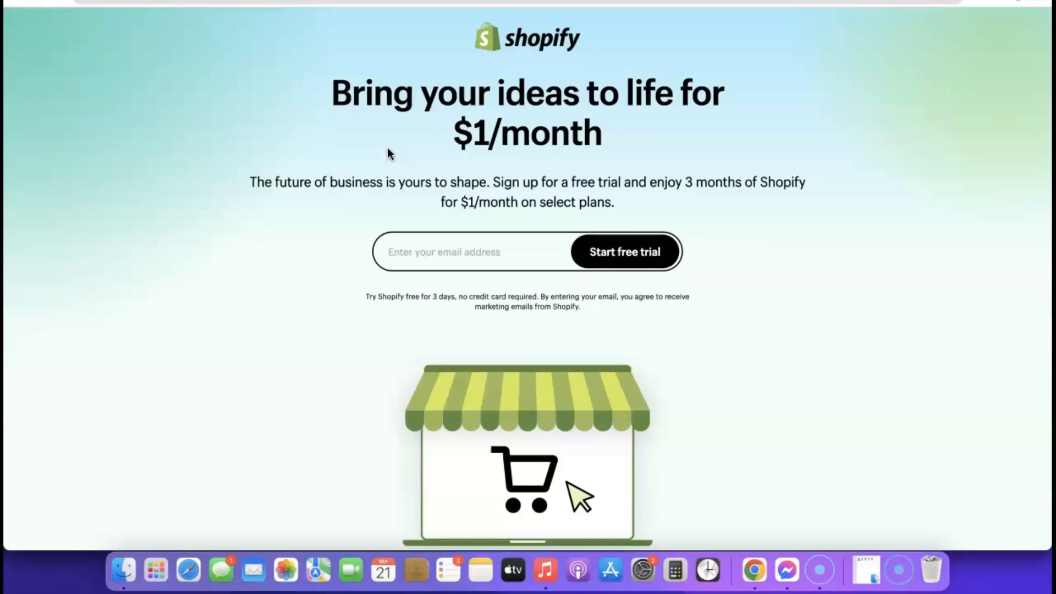
Step: Fill the sign-up email with the saved autofill address and start the Shopify free trial
click(431, 251)
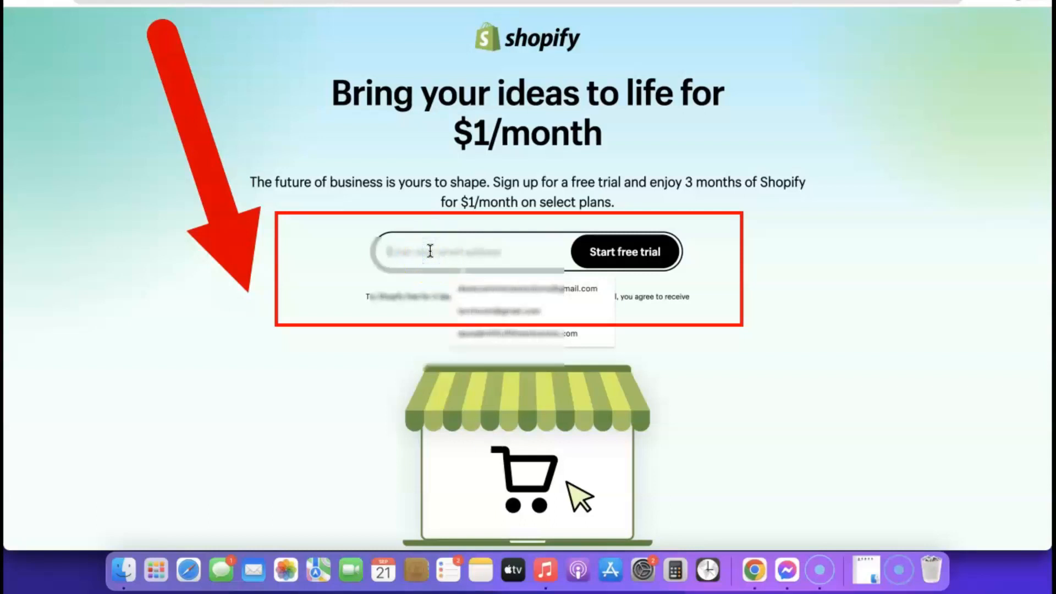
click(487, 289)
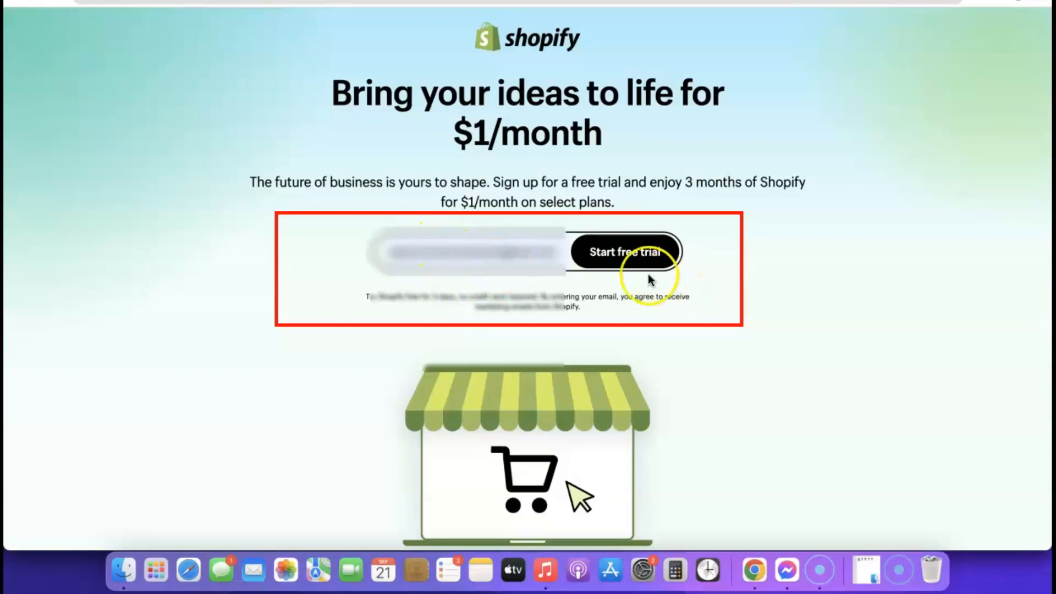
click(628, 253)
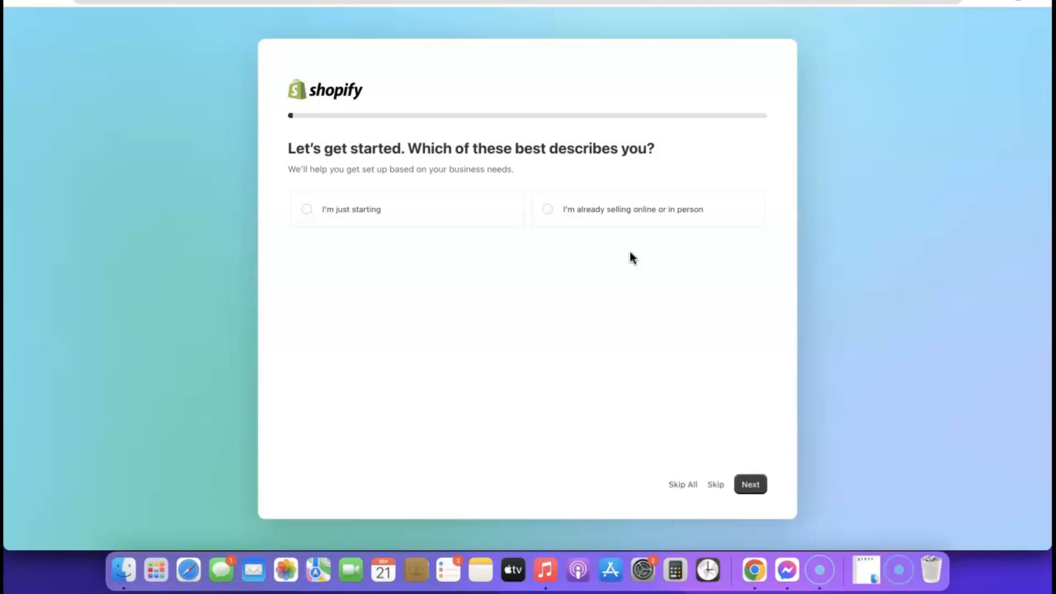
Step: Answer the first onboarding question with 'I'm just starting'
click(587, 253)
click(305, 210)
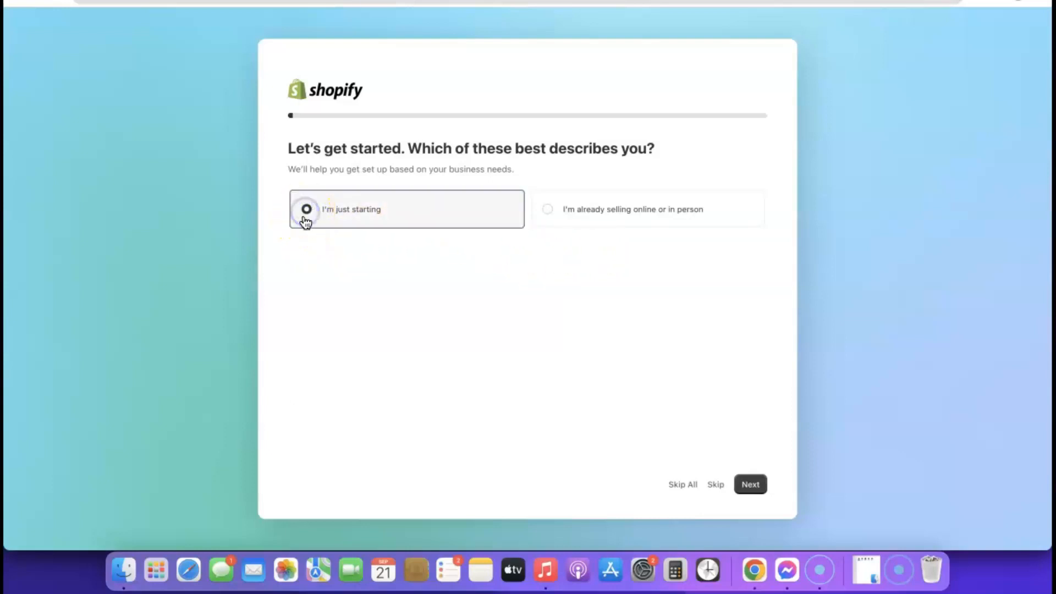
click(752, 485)
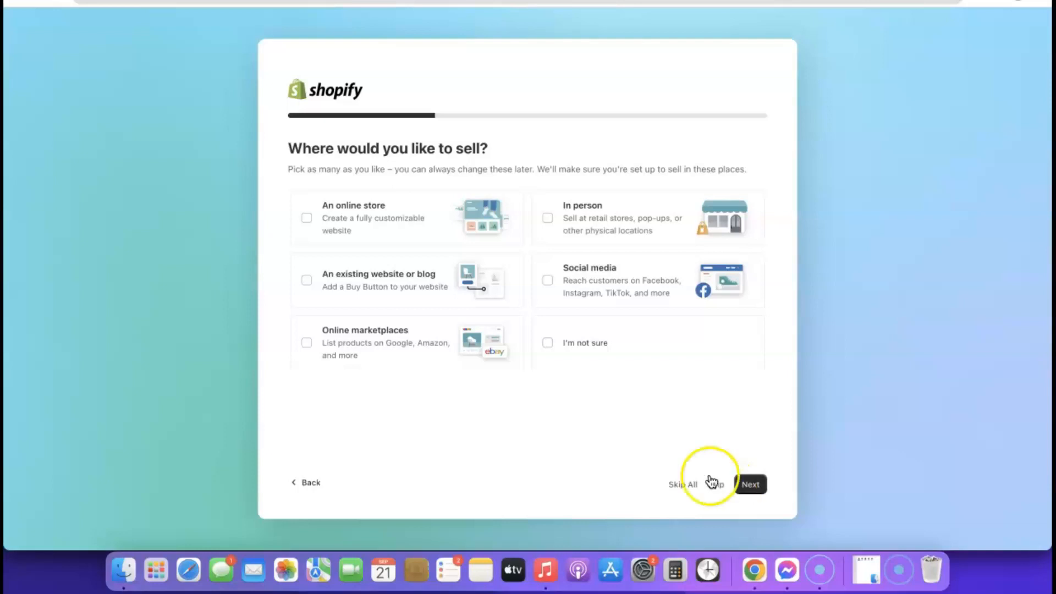
Step: Choose An online store as the sales channel and Dropshipping products to sell first
right_click(307, 217)
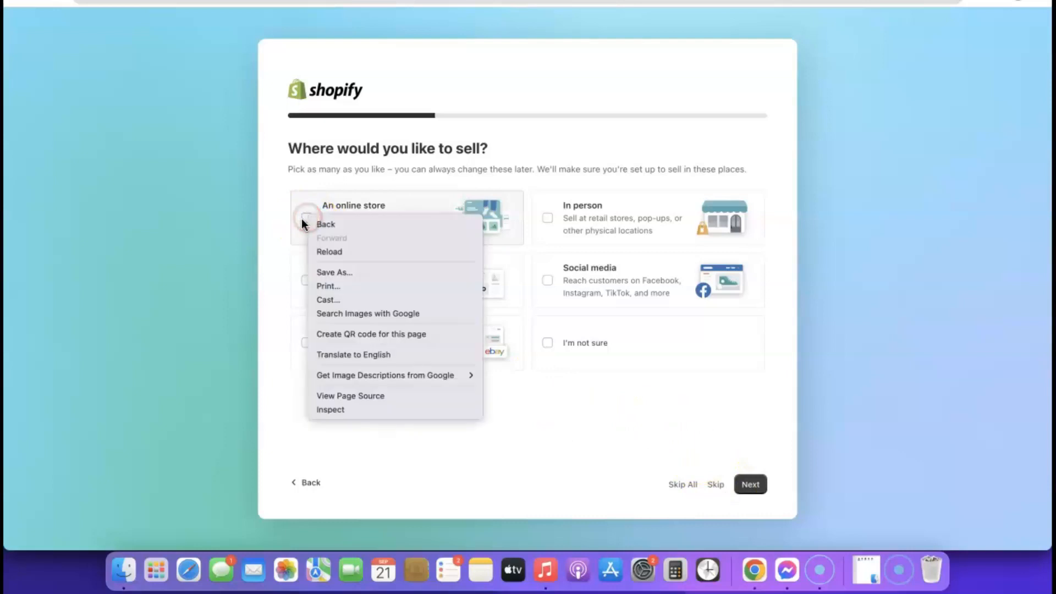
click(307, 218)
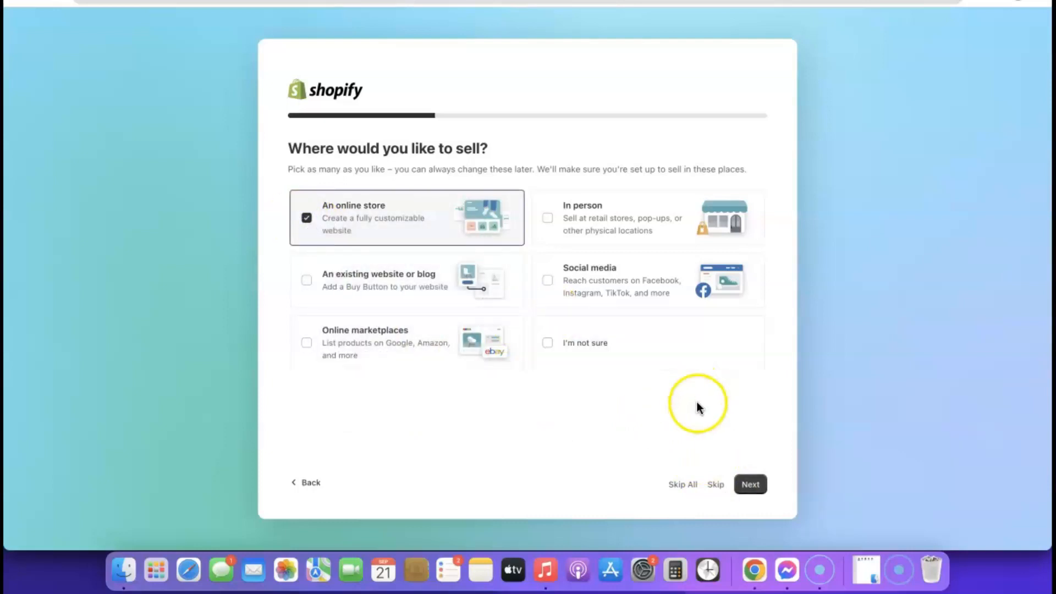
click(750, 484)
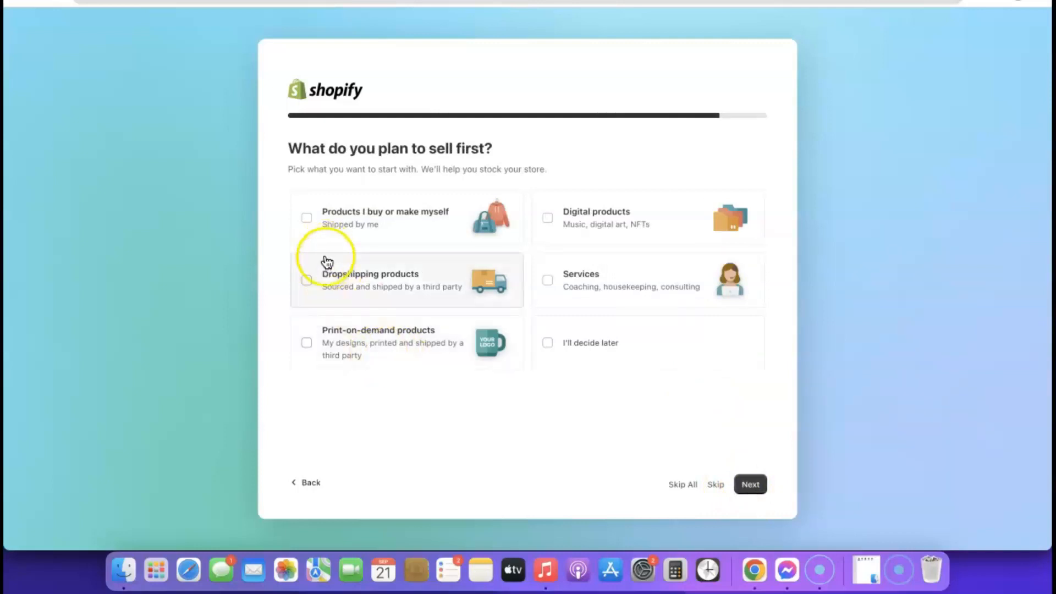
click(309, 287)
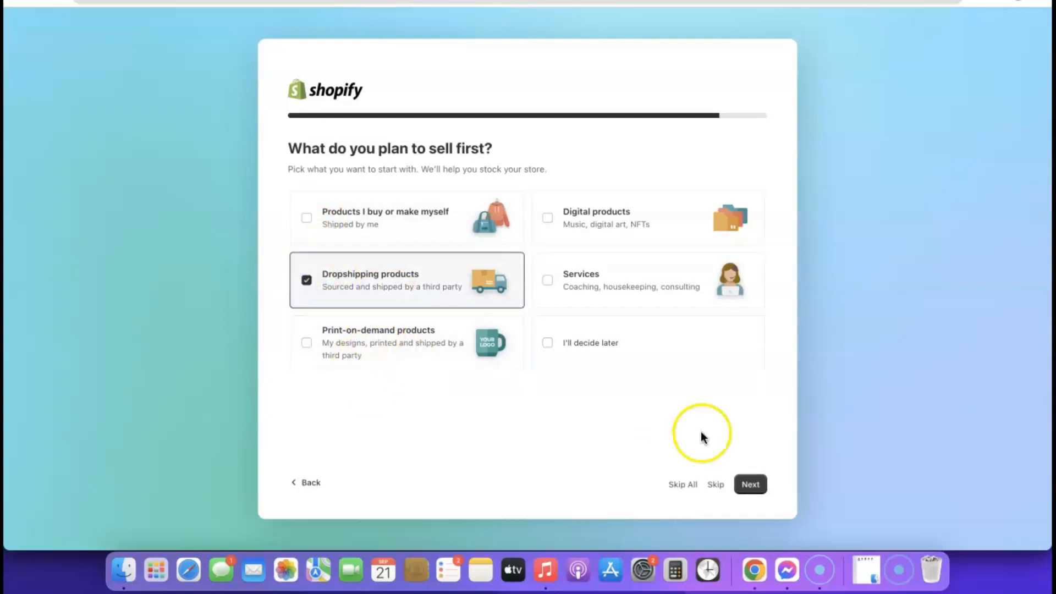
click(748, 486)
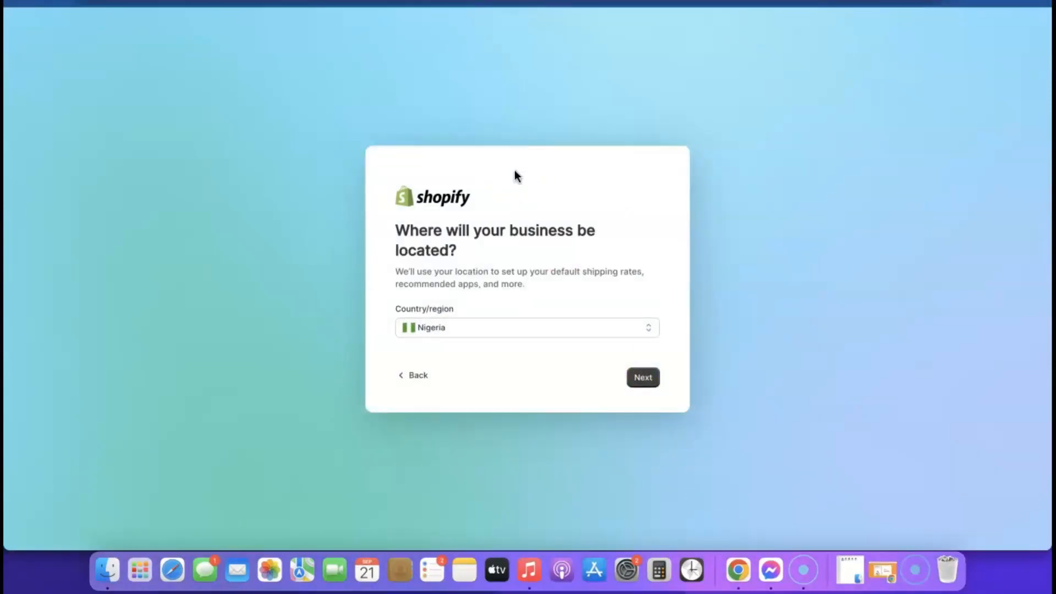
Step: Keep Nigeria as the business country/region and continue
click(594, 330)
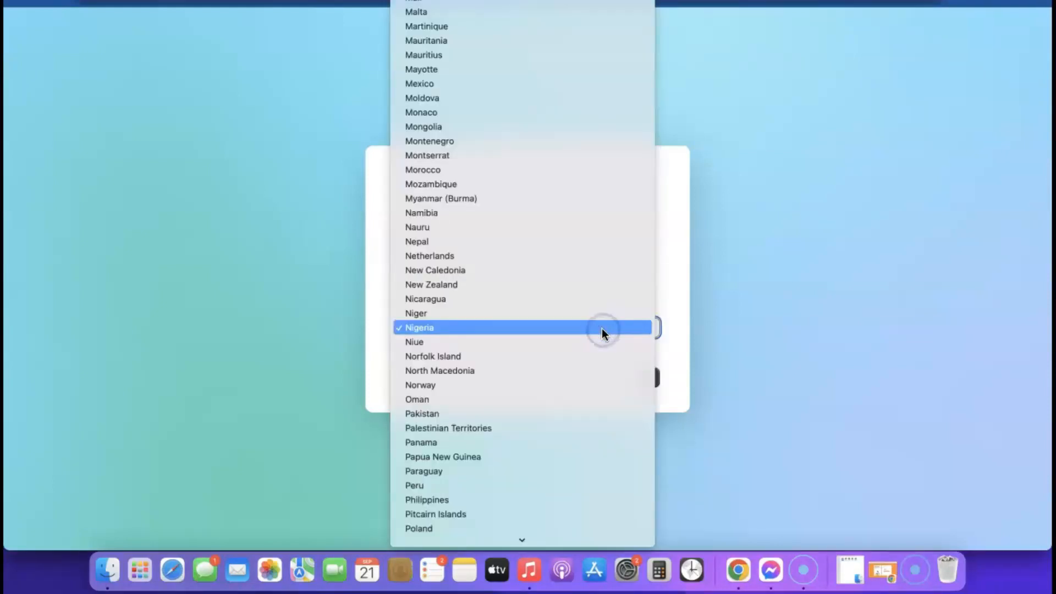
click(724, 331)
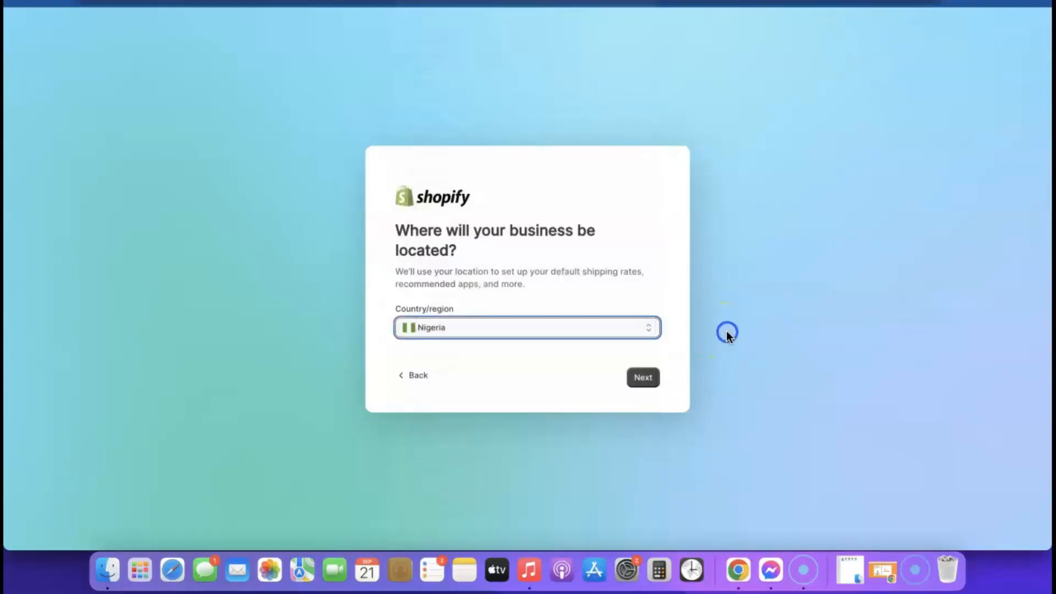
click(642, 377)
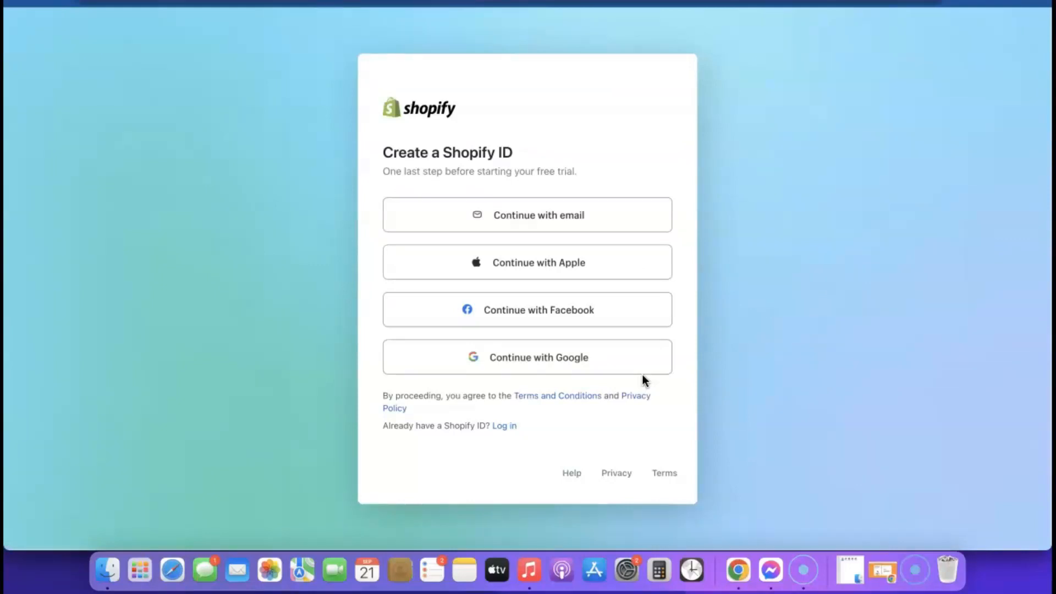
Step: Create the Shopify ID by email, using Chrome's suggested strong password
click(530, 218)
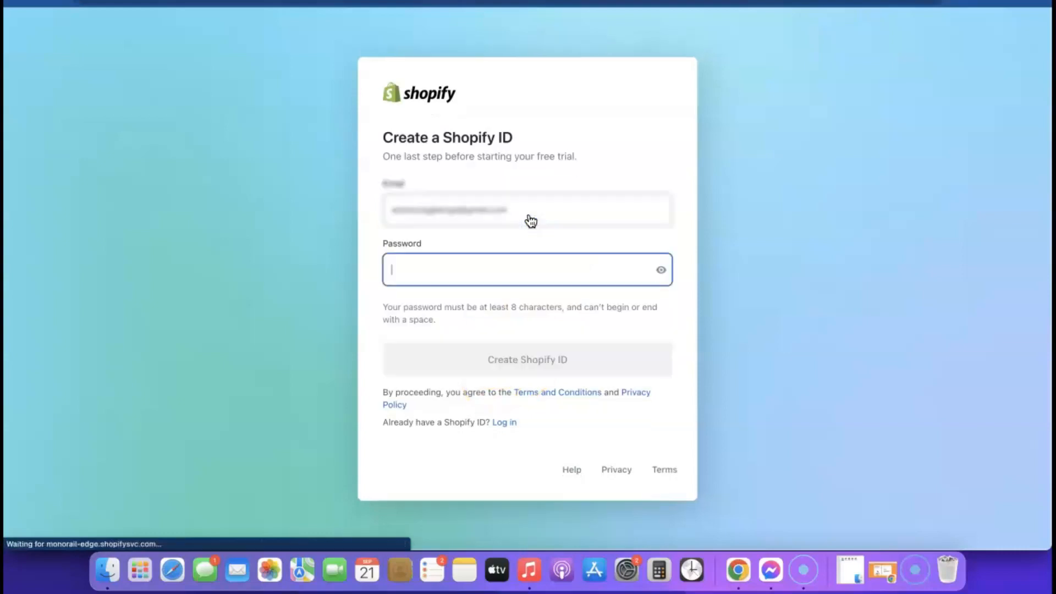
click(568, 270)
click(566, 306)
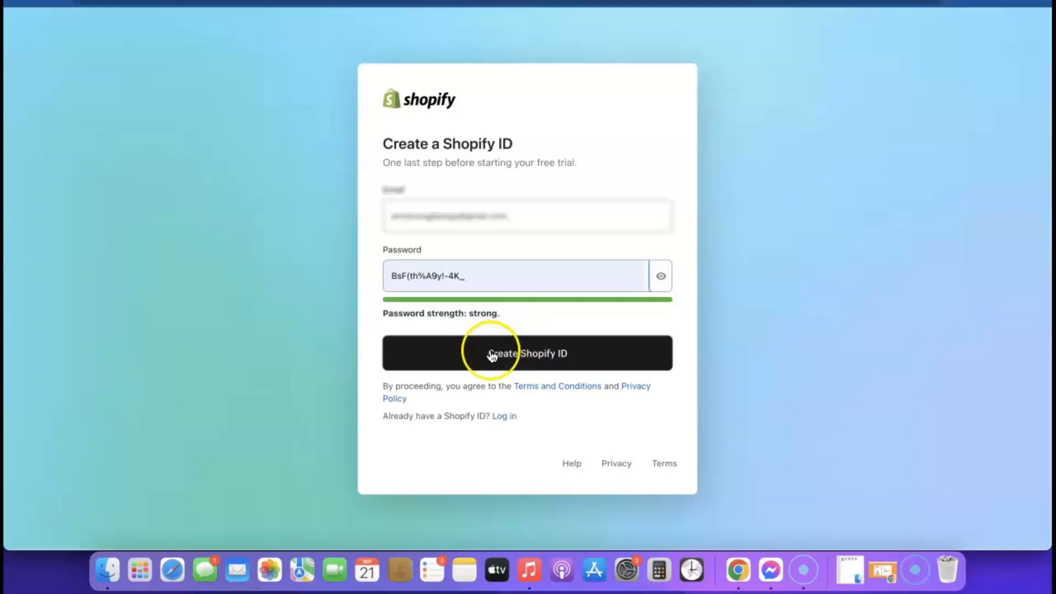
click(524, 353)
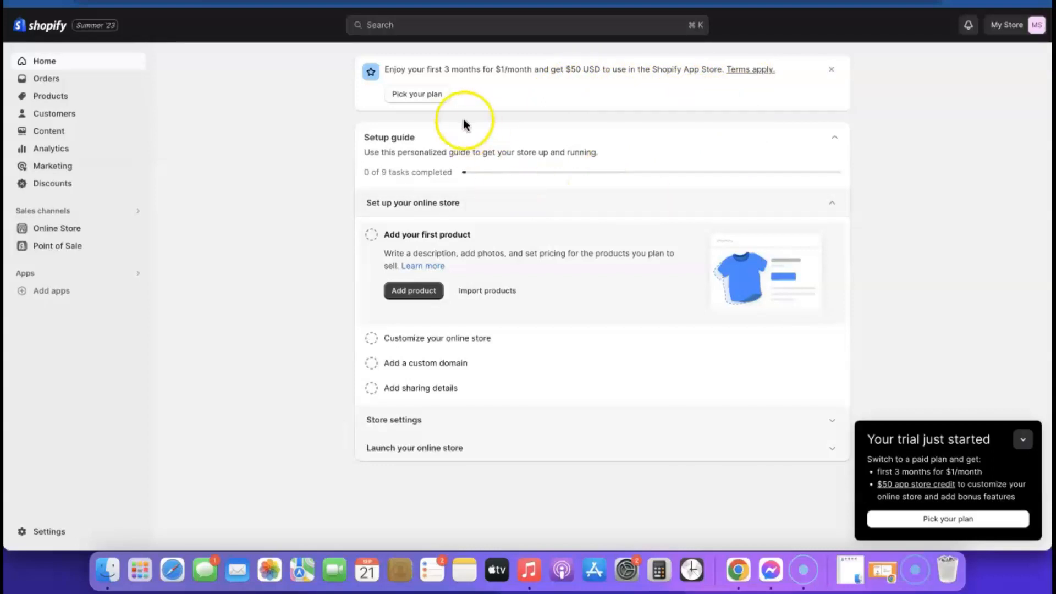
Step: Reach the Select a plan page through the Themes page's Pick a plan banner
click(419, 94)
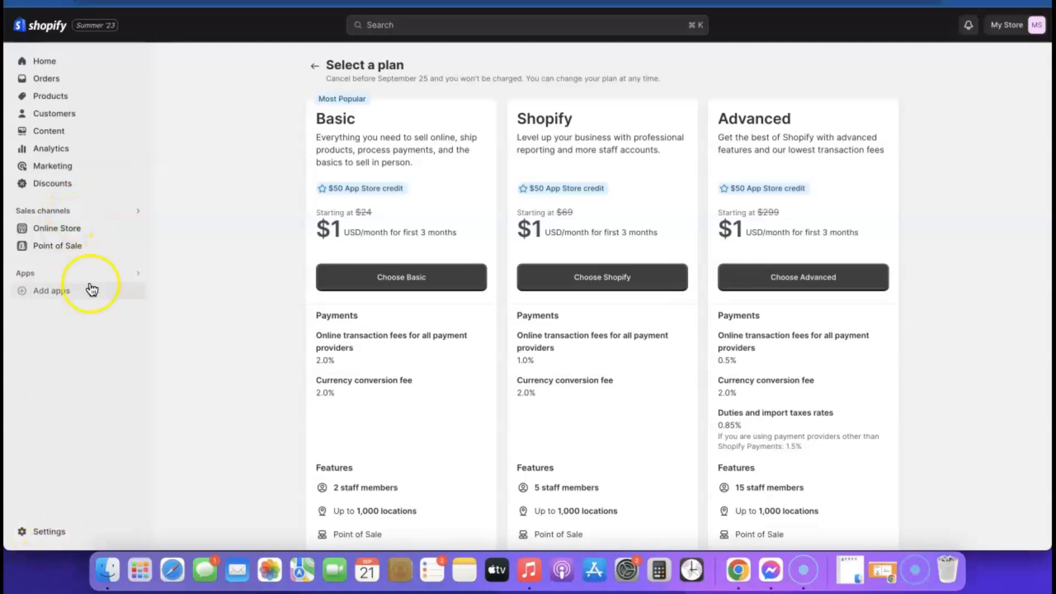
click(44, 61)
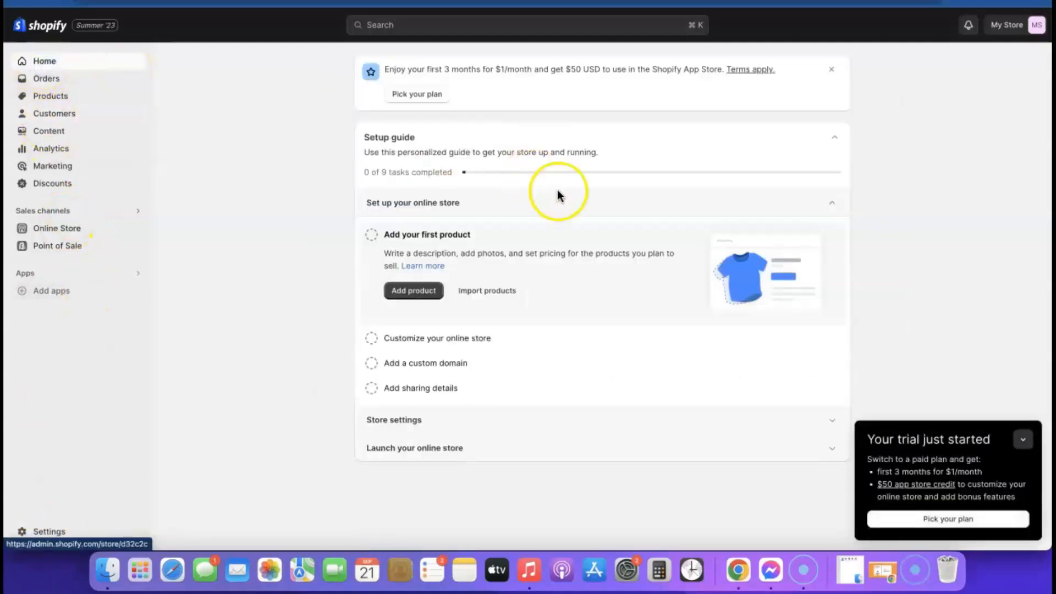
click(52, 232)
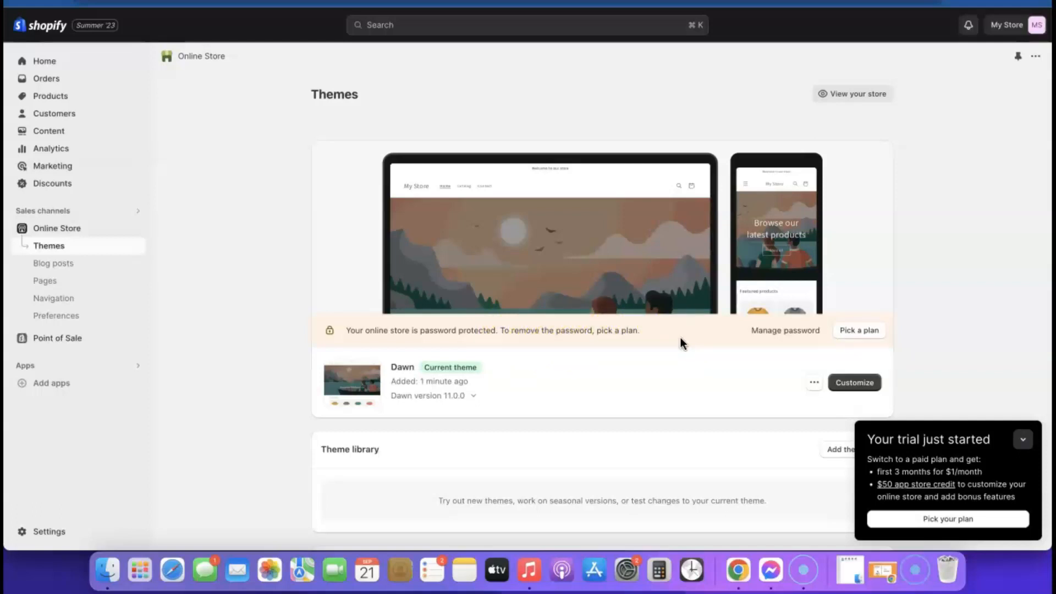
click(847, 334)
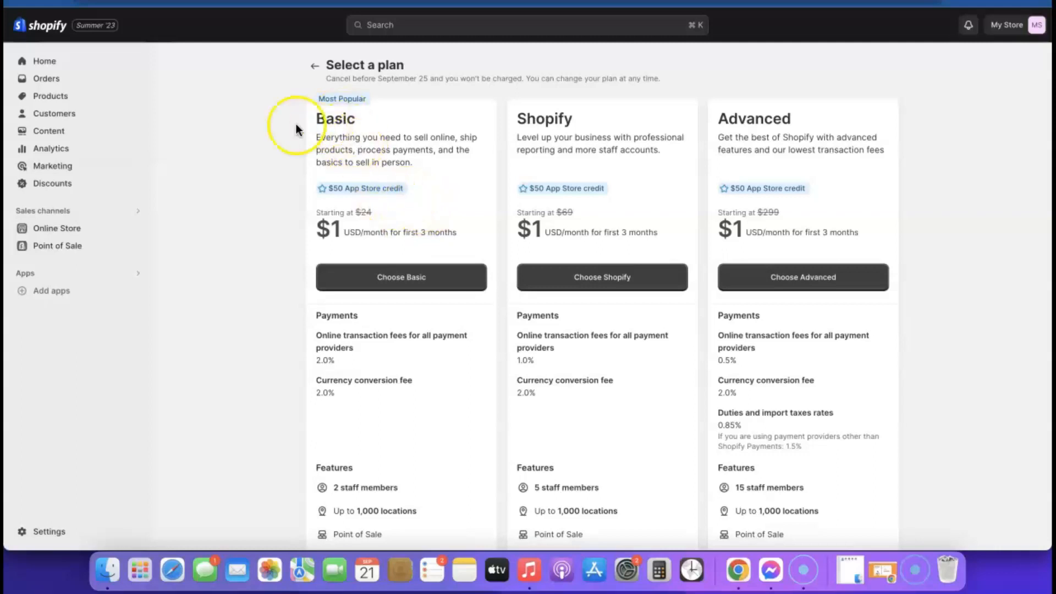
Step: Choose the Basic plan with Monthly billing
click(400, 280)
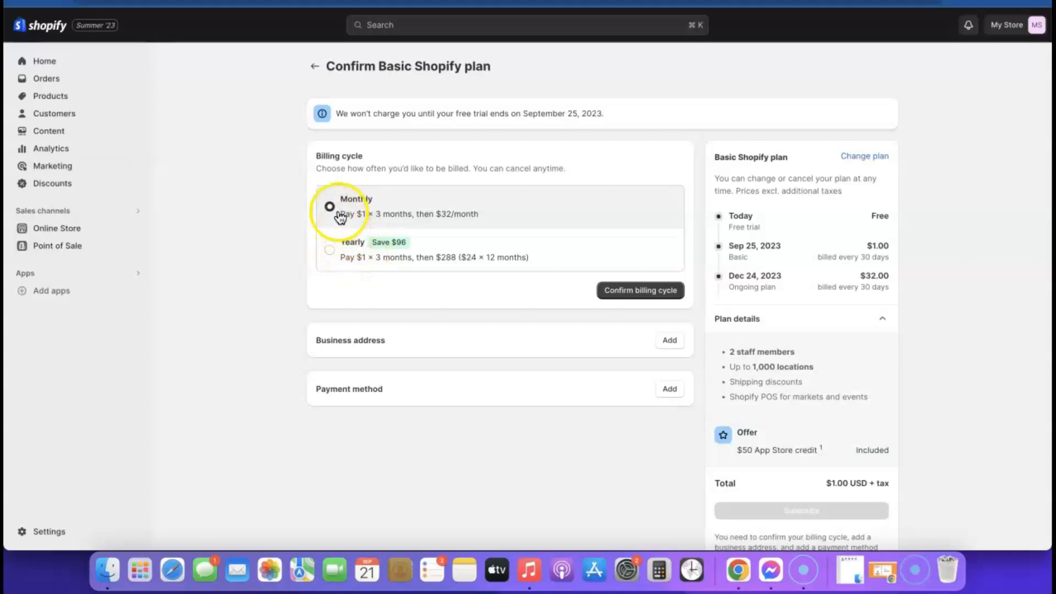
click(634, 295)
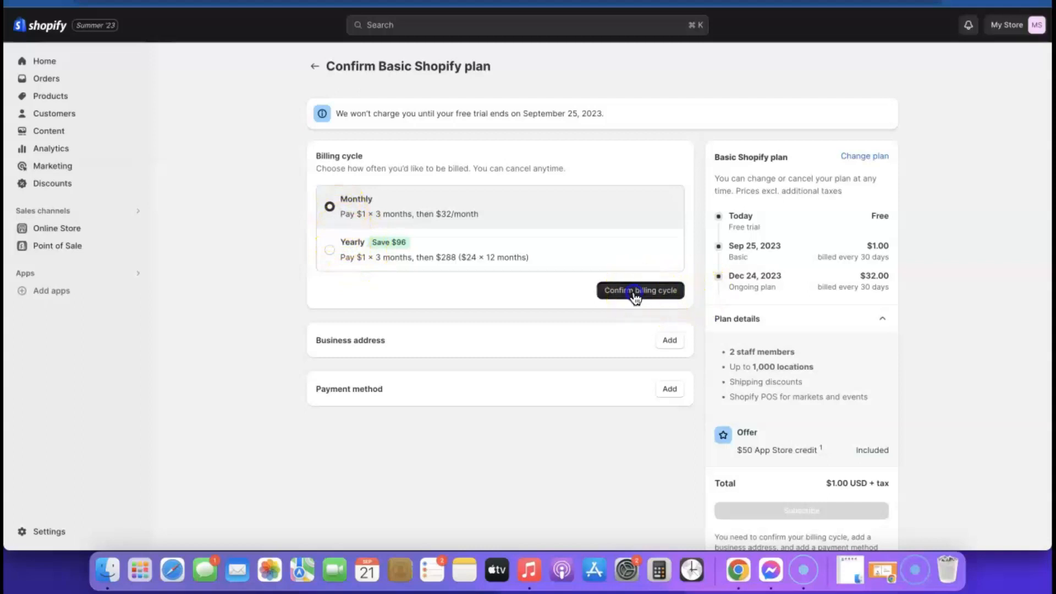
scroll(625, 265, down, 2)
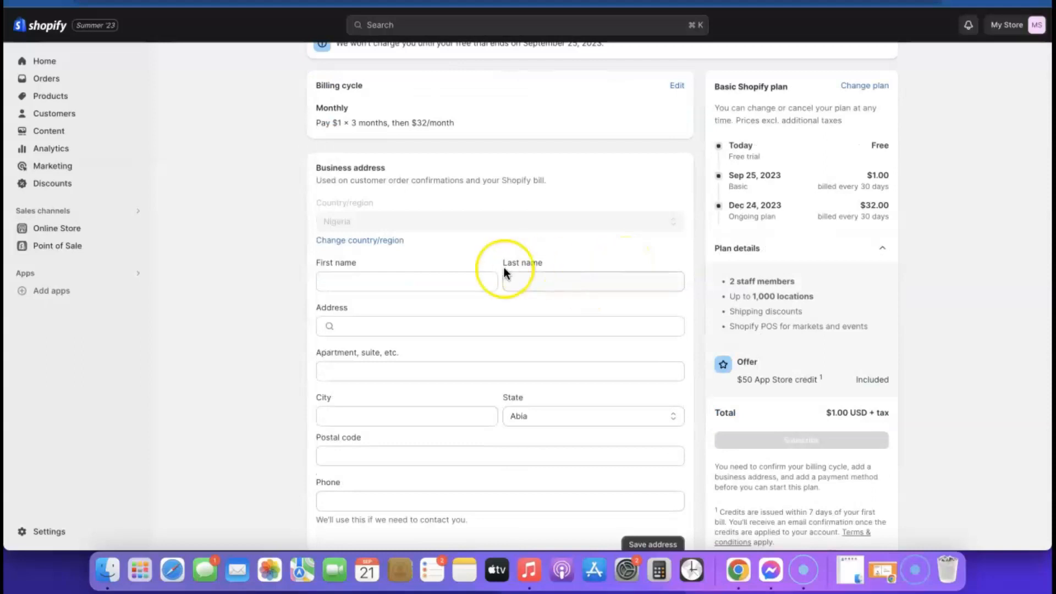
Step: Enter the owner's first name, last name and street address, save it, and add a Visa card
click(385, 277)
click(572, 279)
click(537, 326)
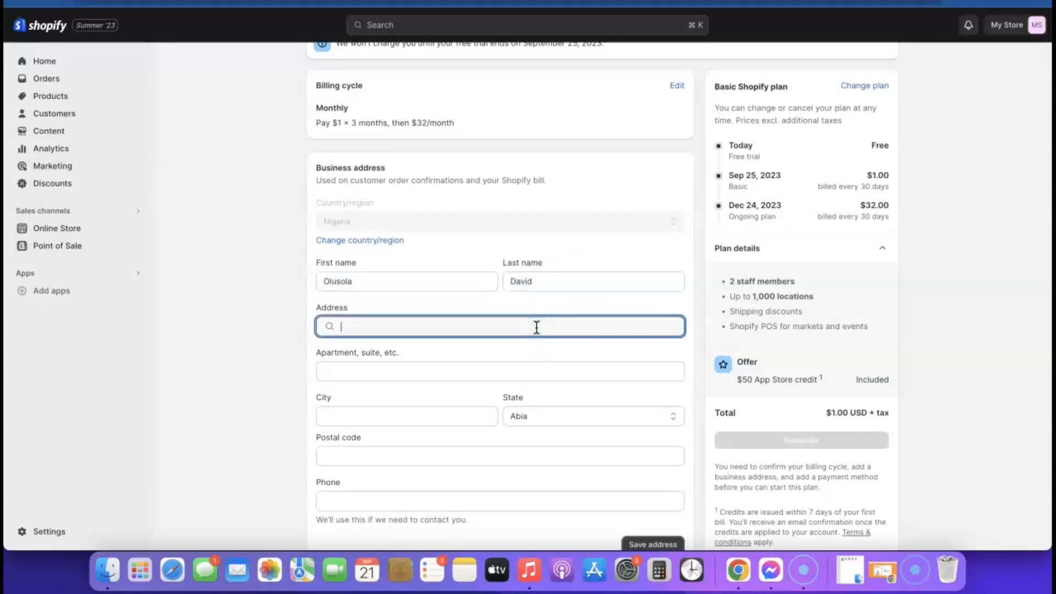
click(460, 318)
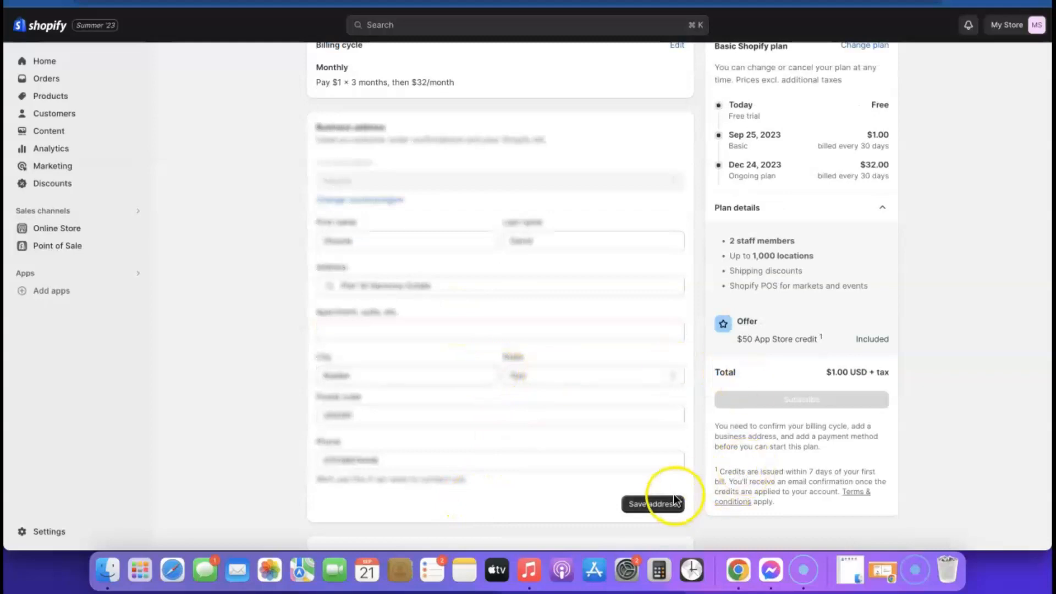
click(663, 507)
click(524, 347)
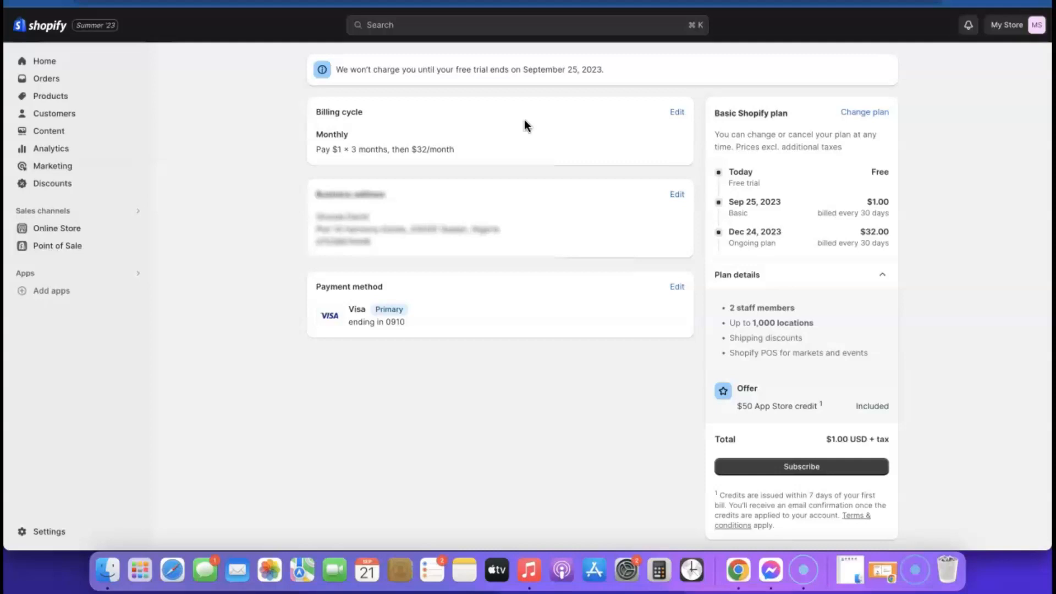
scroll(820, 179, down, 1)
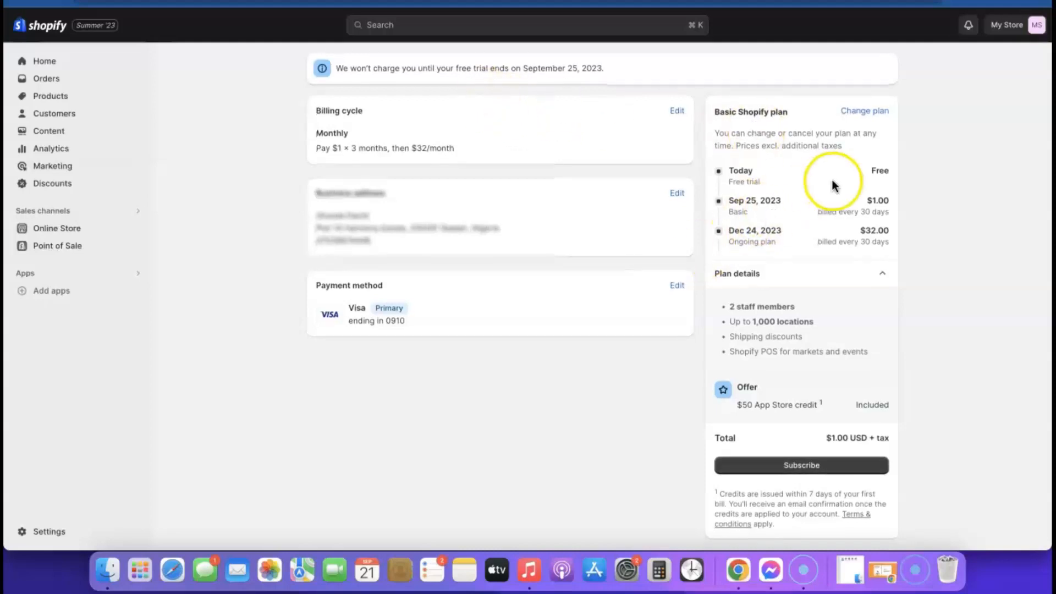
Step: Subscribe to the Basic plan and decline the POS Pro add-on
click(803, 458)
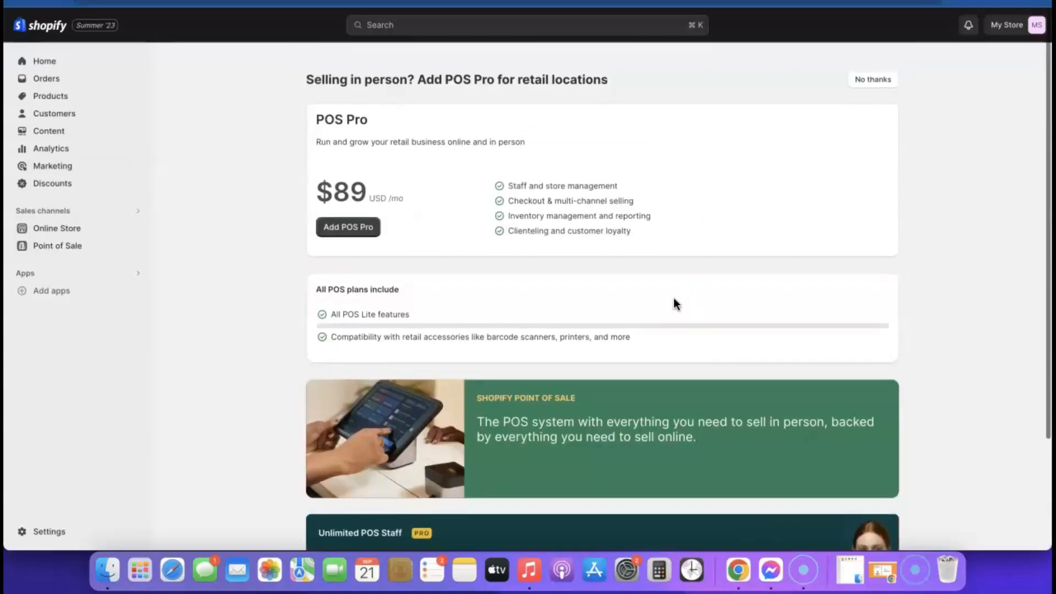
click(870, 66)
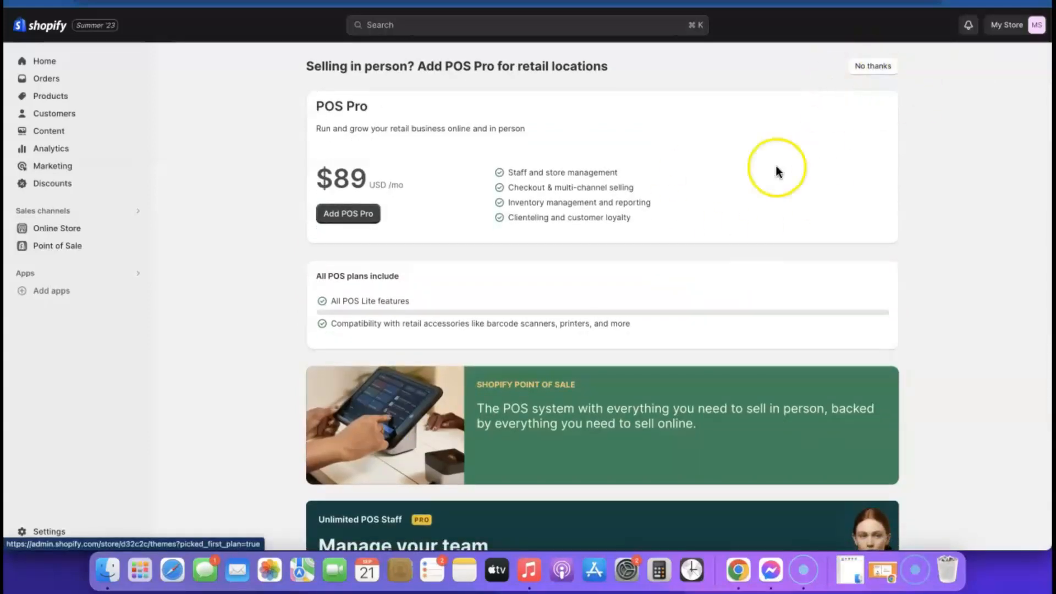
click(880, 67)
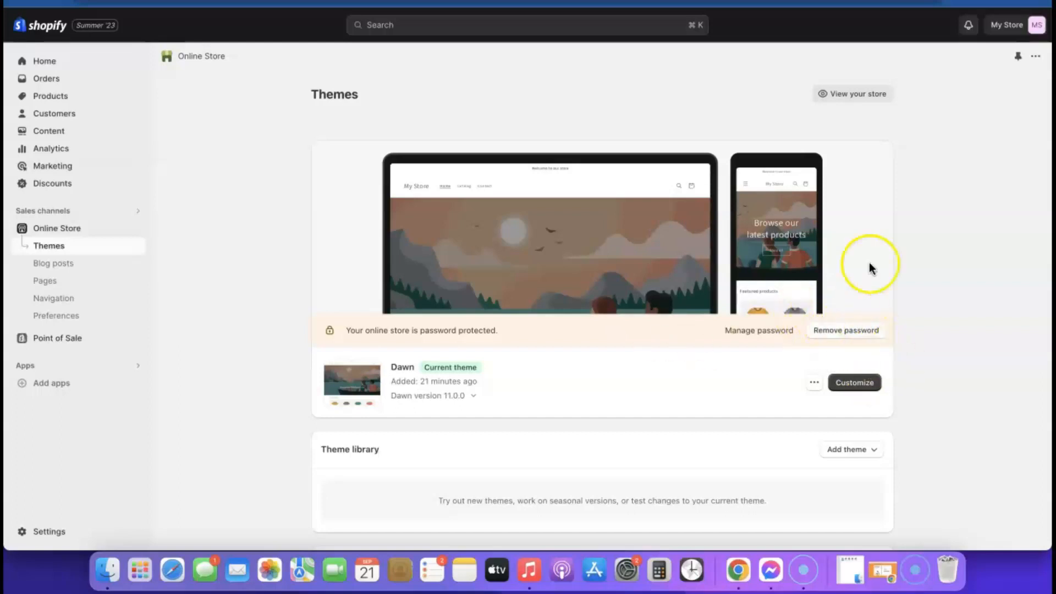
right_click(854, 98)
click(879, 104)
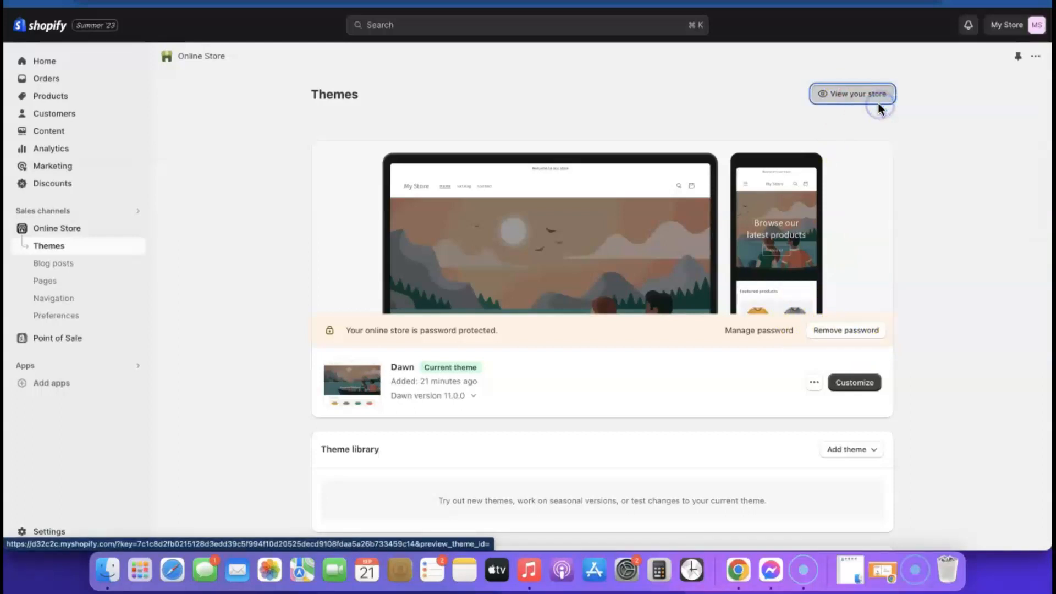
click(248, 1)
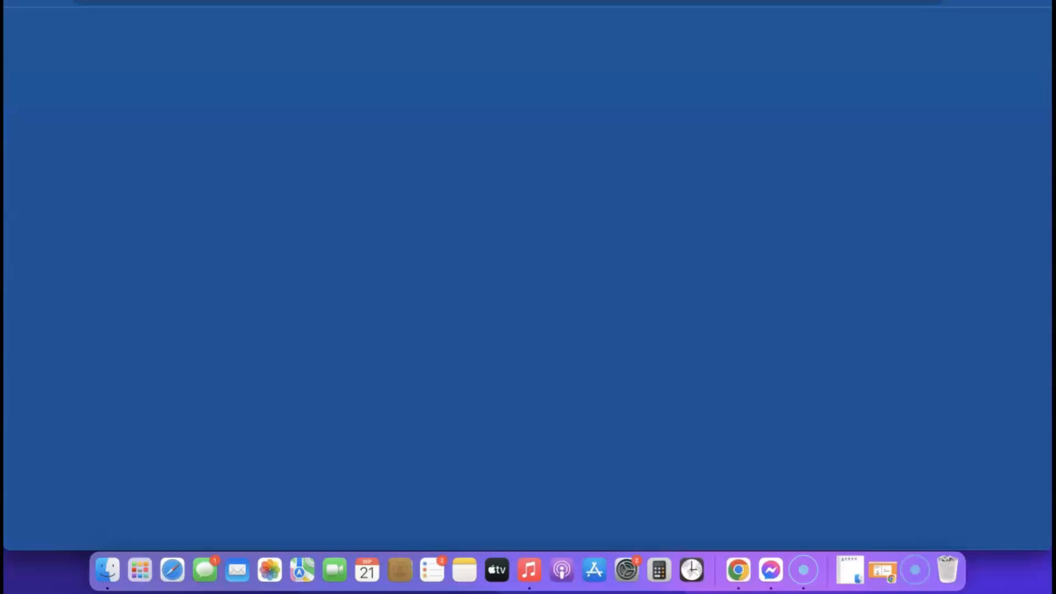
scroll(600, 190, down, 10)
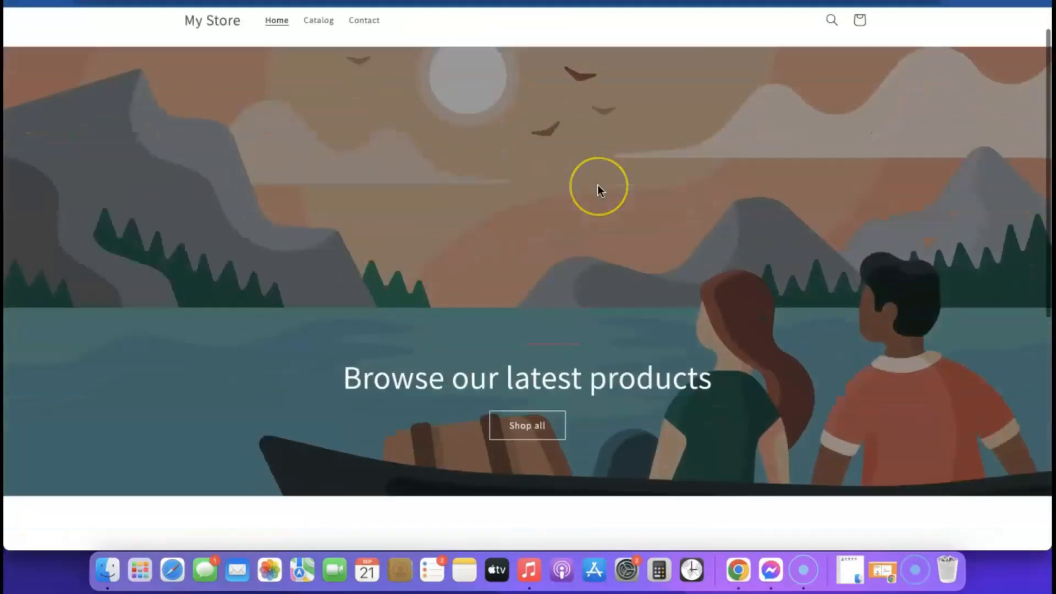
scroll(601, 193, up, 10)
scroll(520, 239, down, 5)
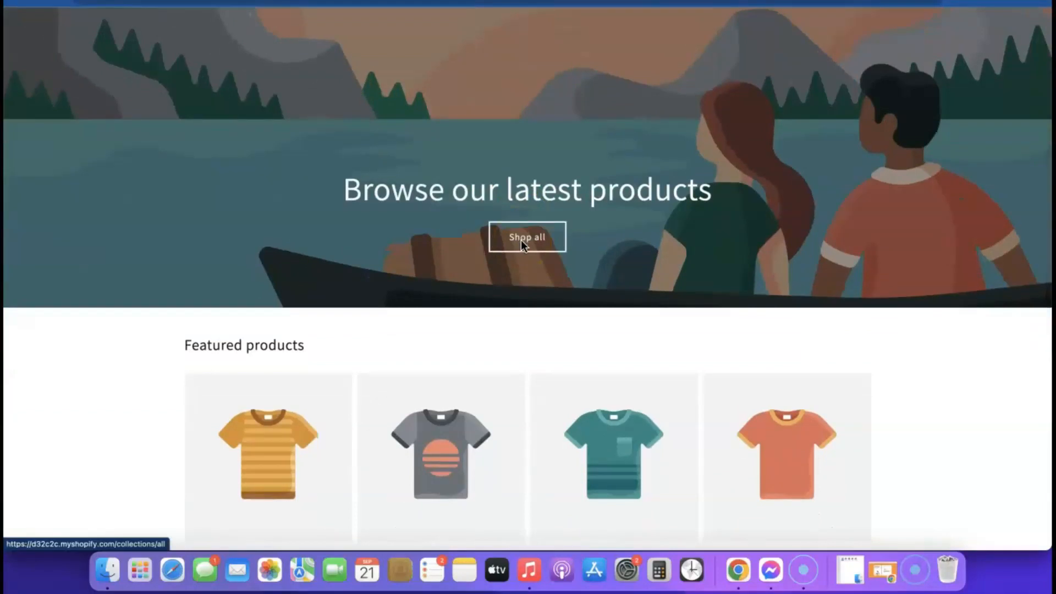
click(353, 7)
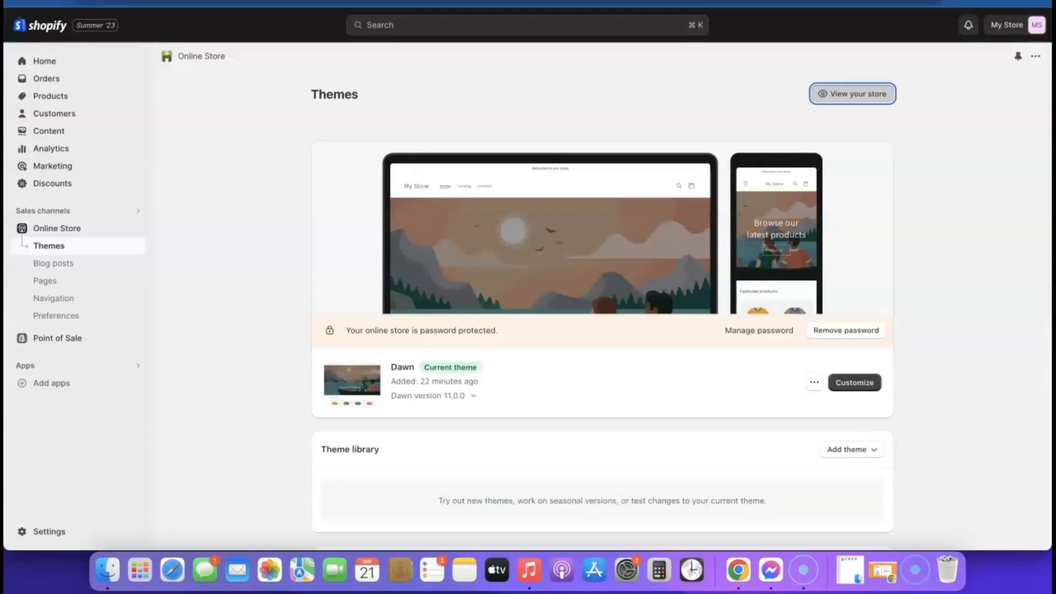
Step: Add the free Sense theme (version 11.0.0) from Popular free themes to the library
scroll(695, 229, down, 1)
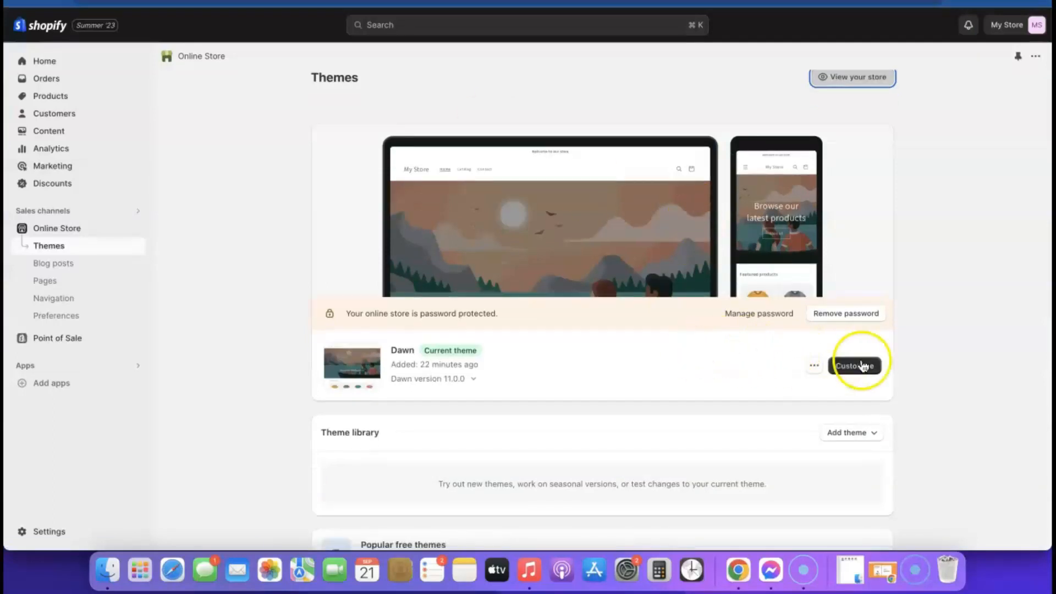
scroll(654, 380, down, 5)
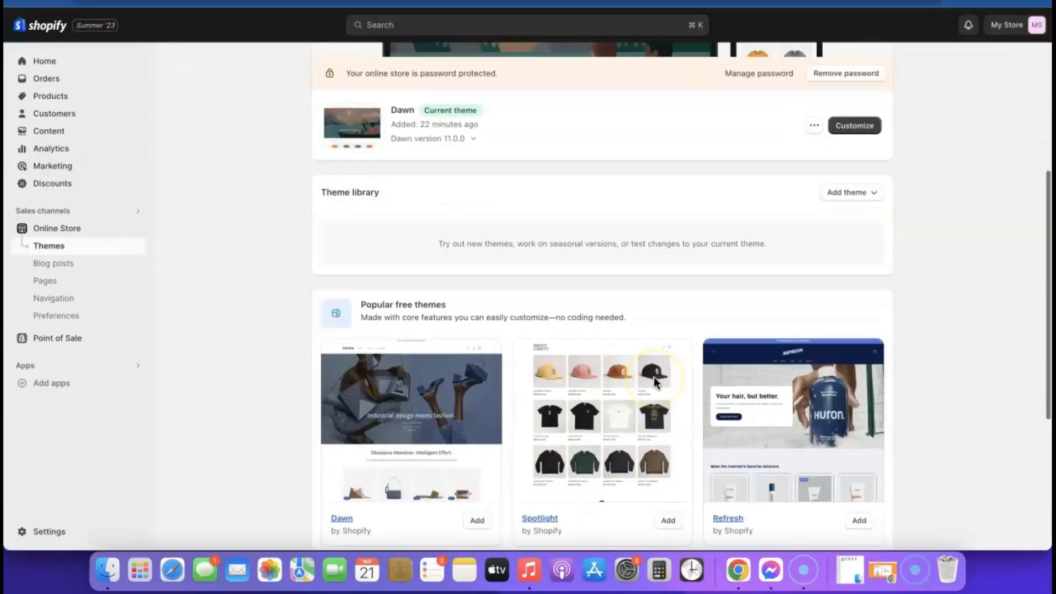
scroll(666, 389, down, 5)
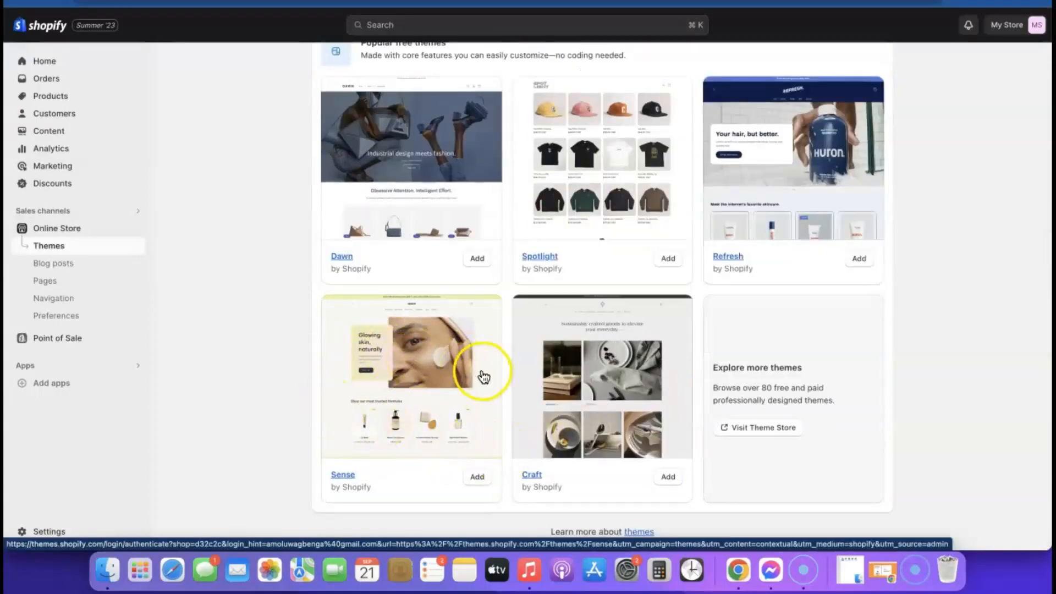
click(477, 477)
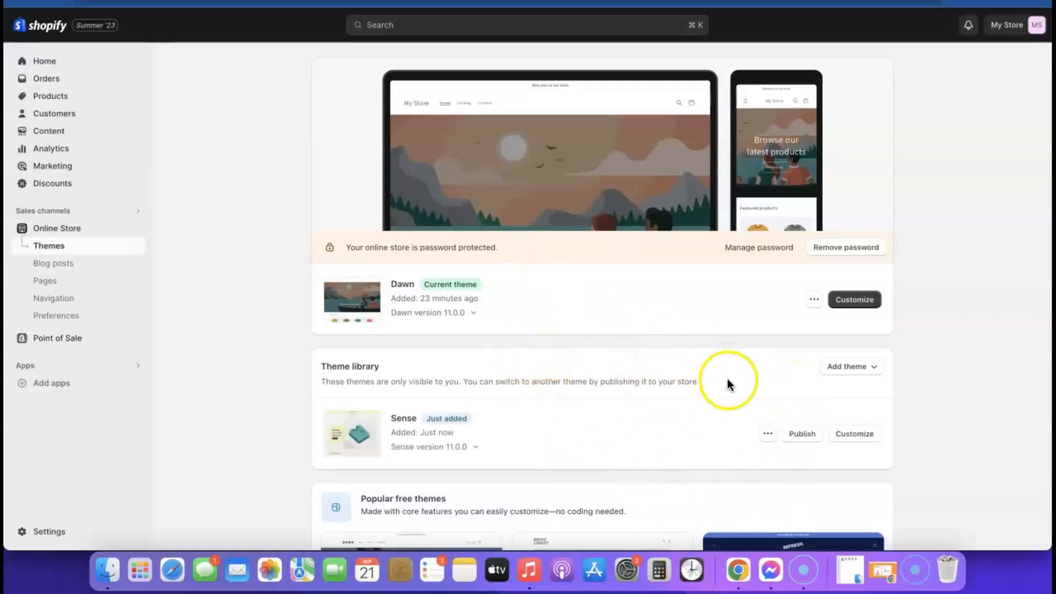
click(804, 435)
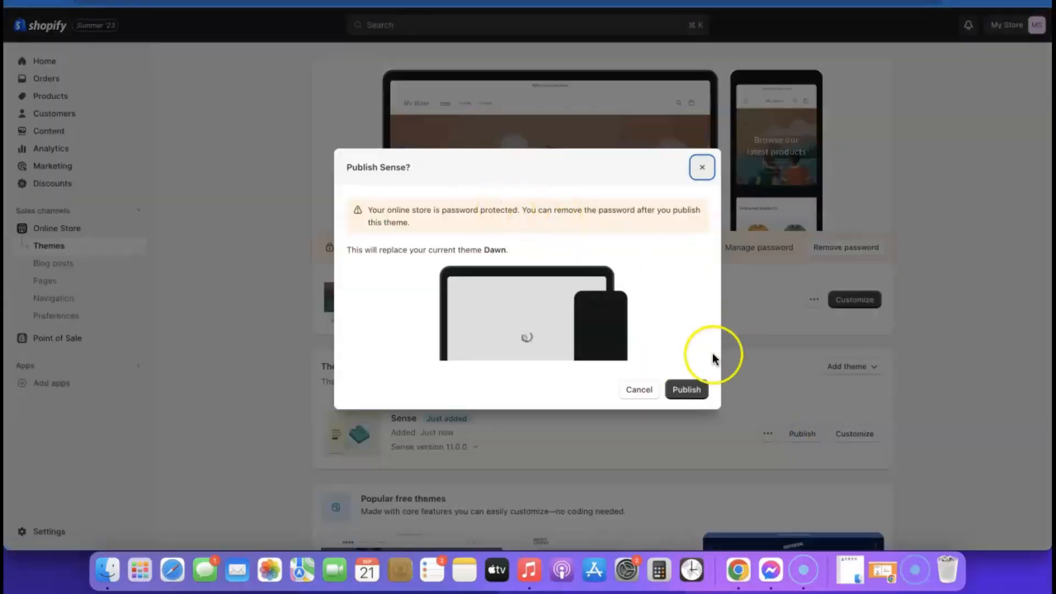
Step: Publish Sense in place of Dawn and remove the store password
click(686, 389)
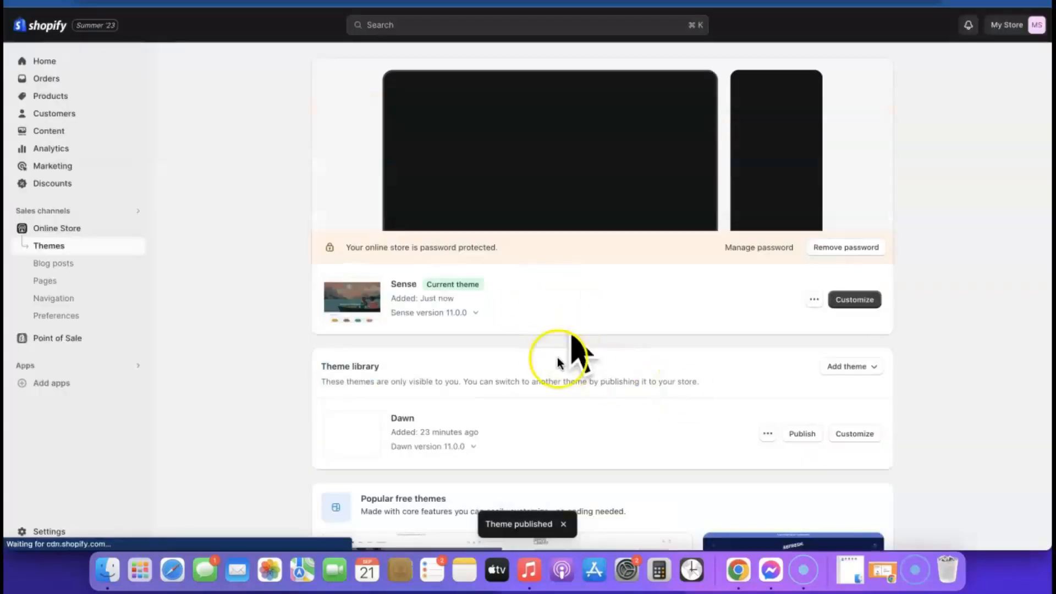
click(862, 249)
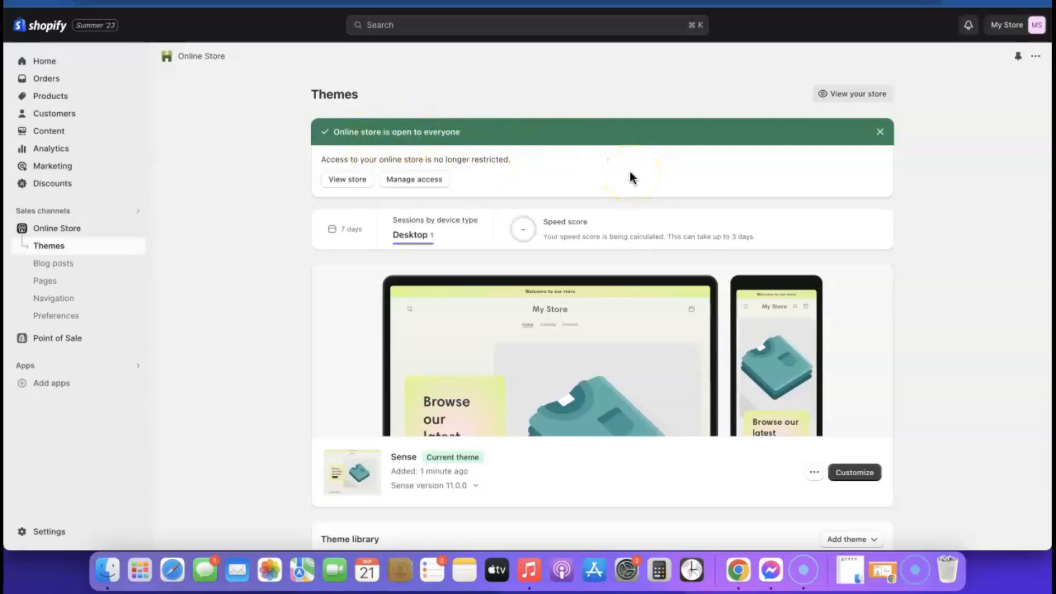
click(850, 478)
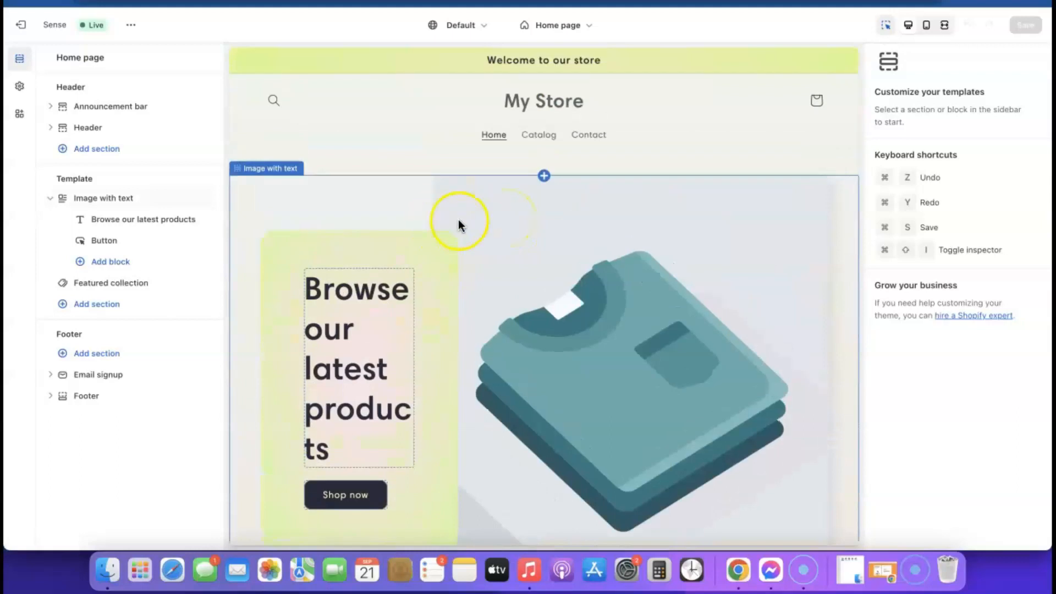
scroll(459, 221, down, 5)
scroll(458, 218, up, 3)
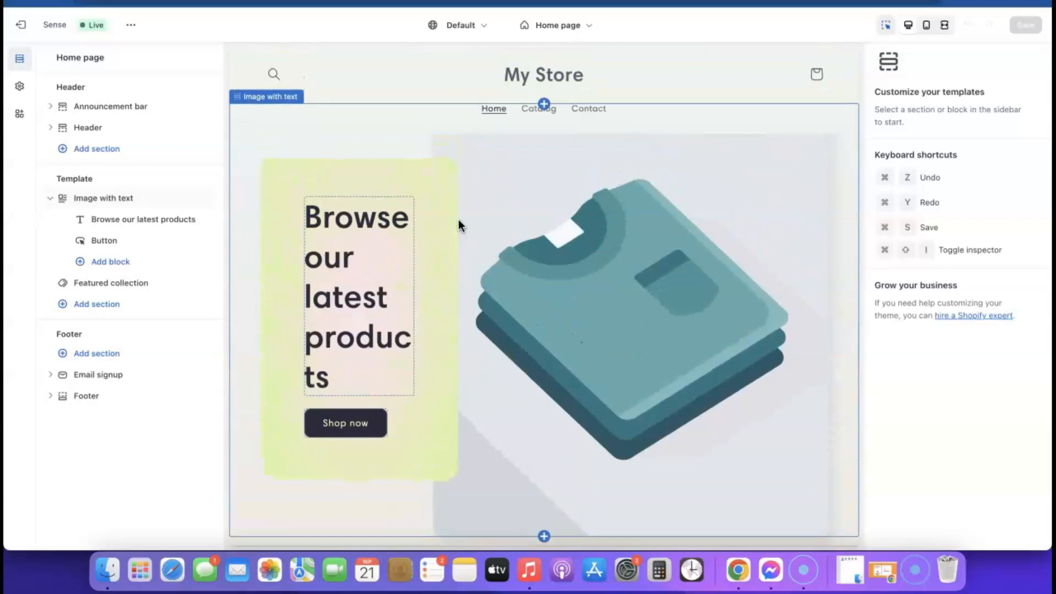
click(32, 26)
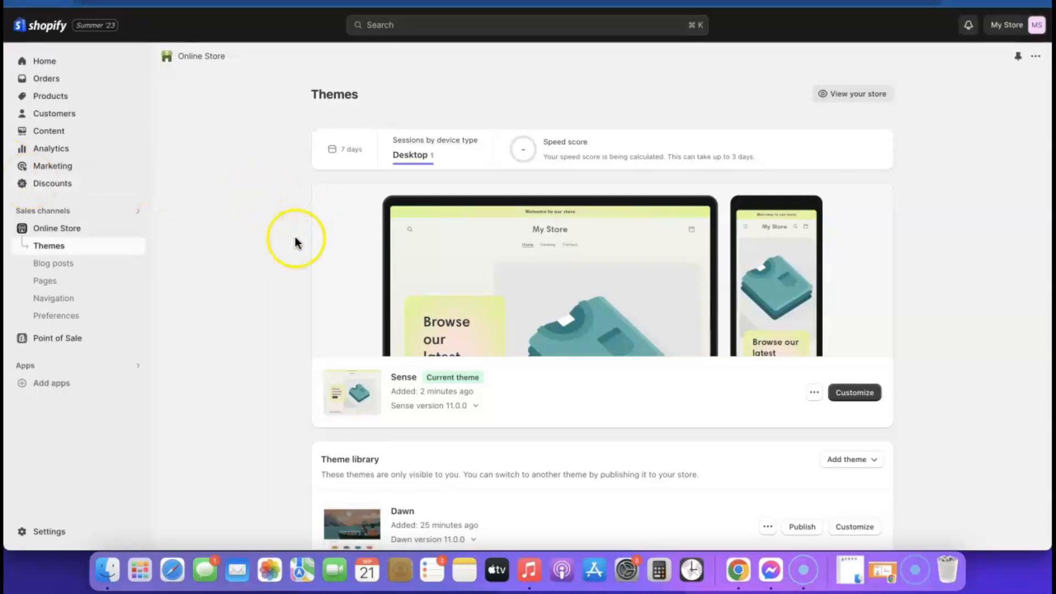
Step: Search the App Store for Kopy and open the Kopy - Copy products listing
click(47, 382)
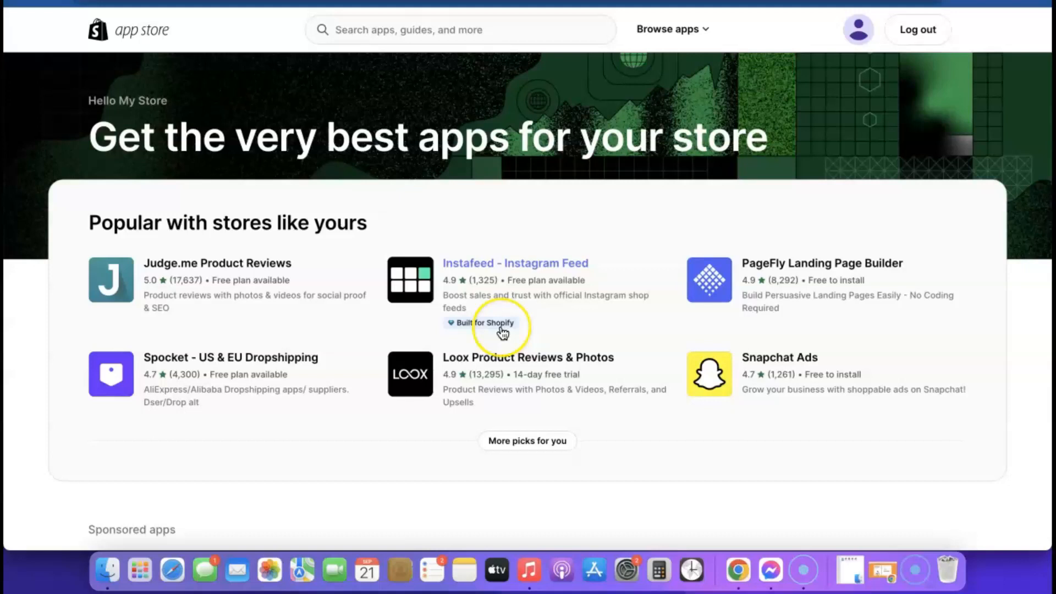
click(507, 326)
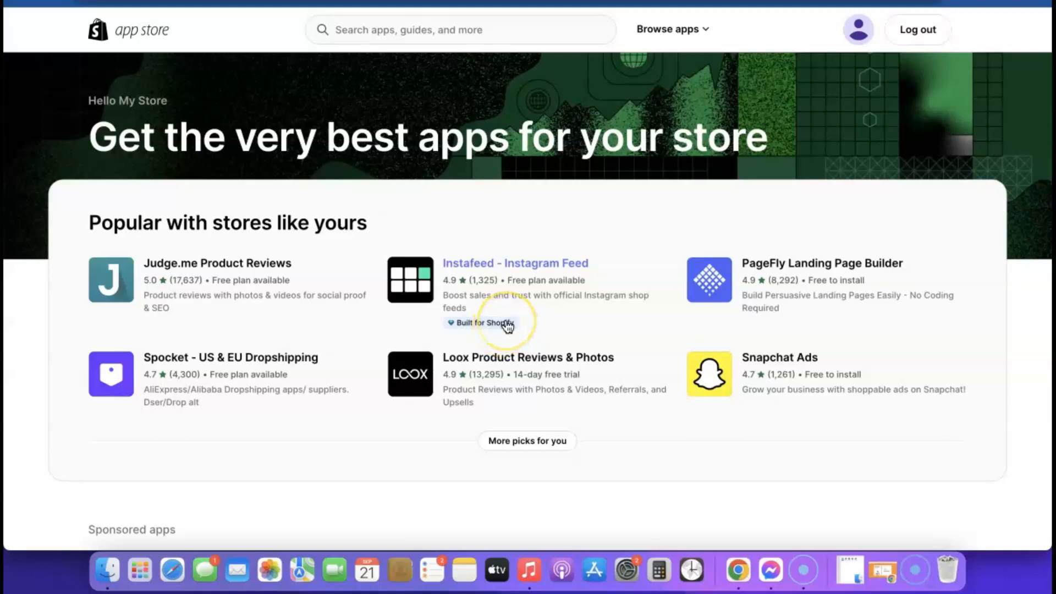
scroll(507, 326, down, 5)
scroll(507, 326, up, 5)
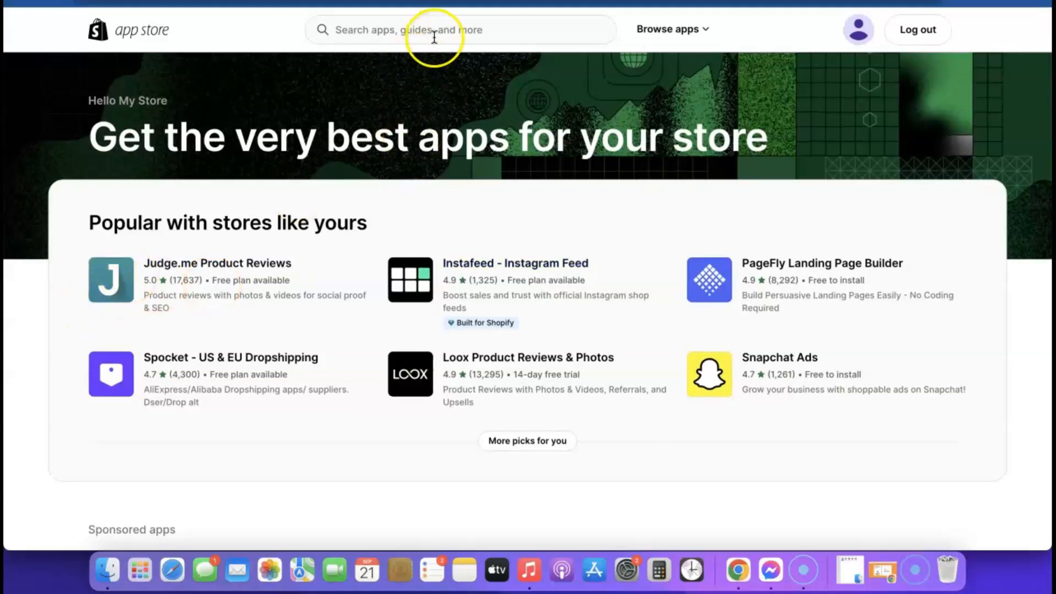
click(437, 31)
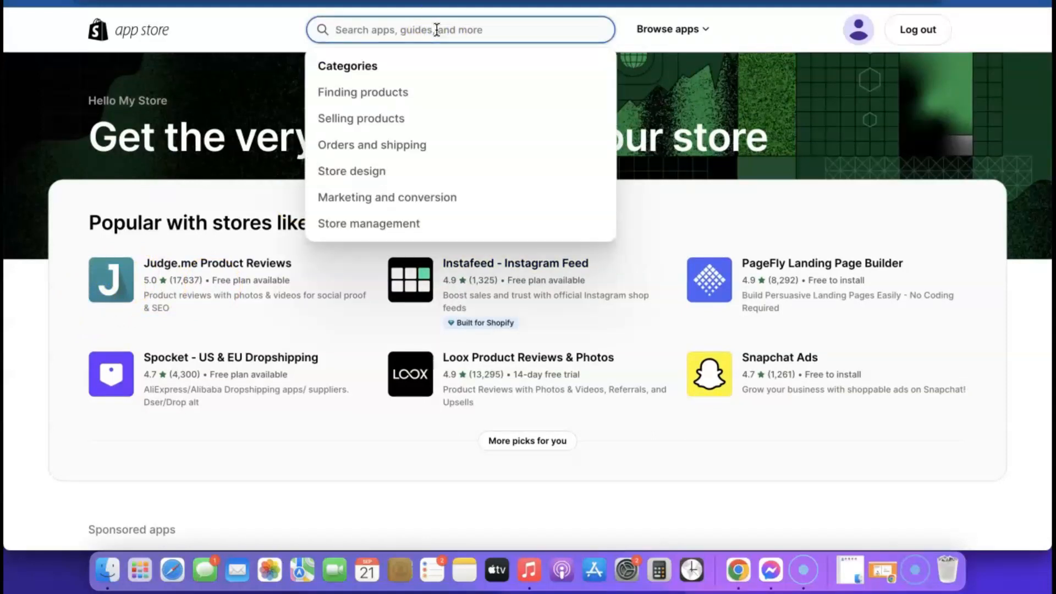
text(Kopy)
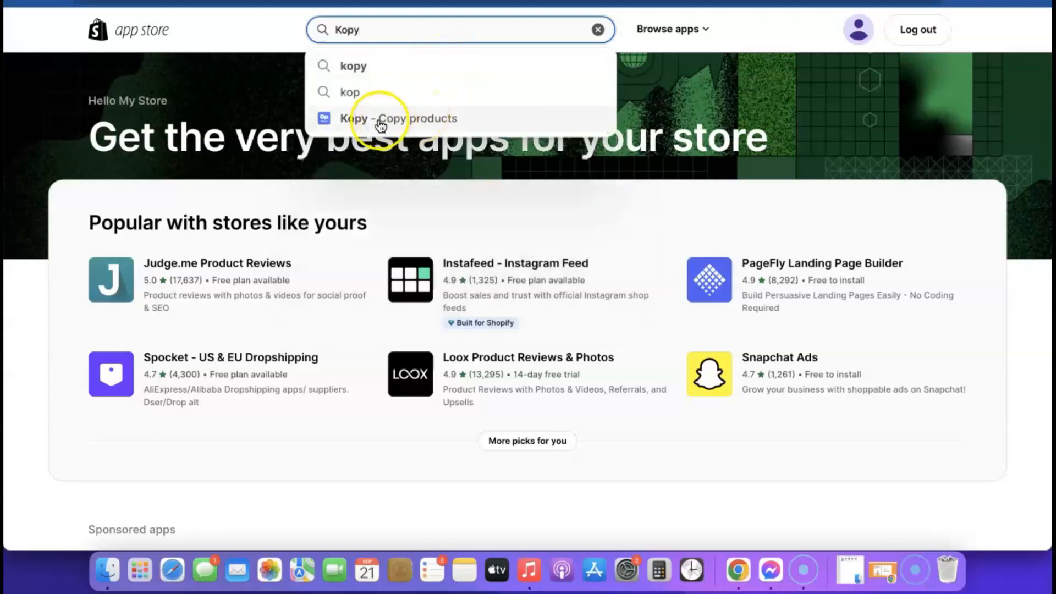
drag(380, 125, 384, 120)
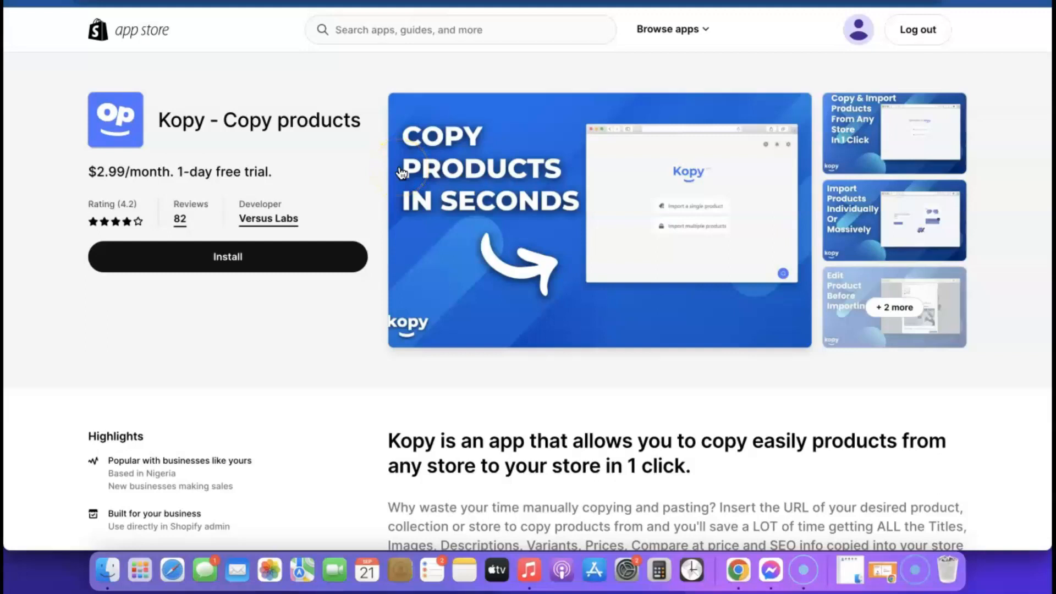
Step: Install Kopy, reaching the $2.99/month Basic subscription approval page
click(220, 258)
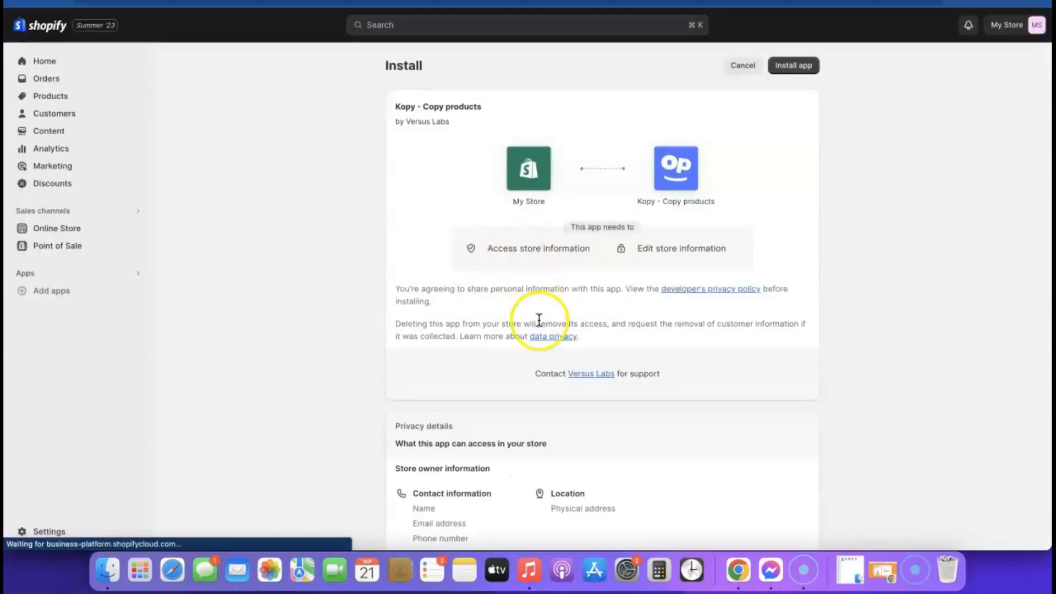
scroll(537, 319, down, 5)
scroll(540, 323, up, 5)
click(797, 66)
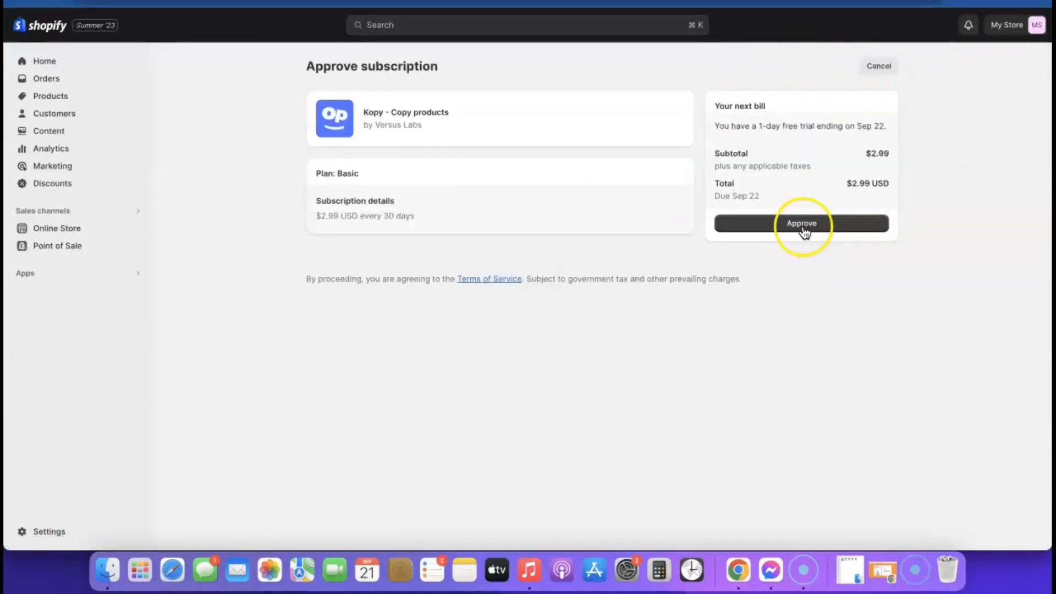
Step: Approve the $2.99/month Kopy subscription, dismiss the chat popup, and return to Kopy's home page
click(804, 229)
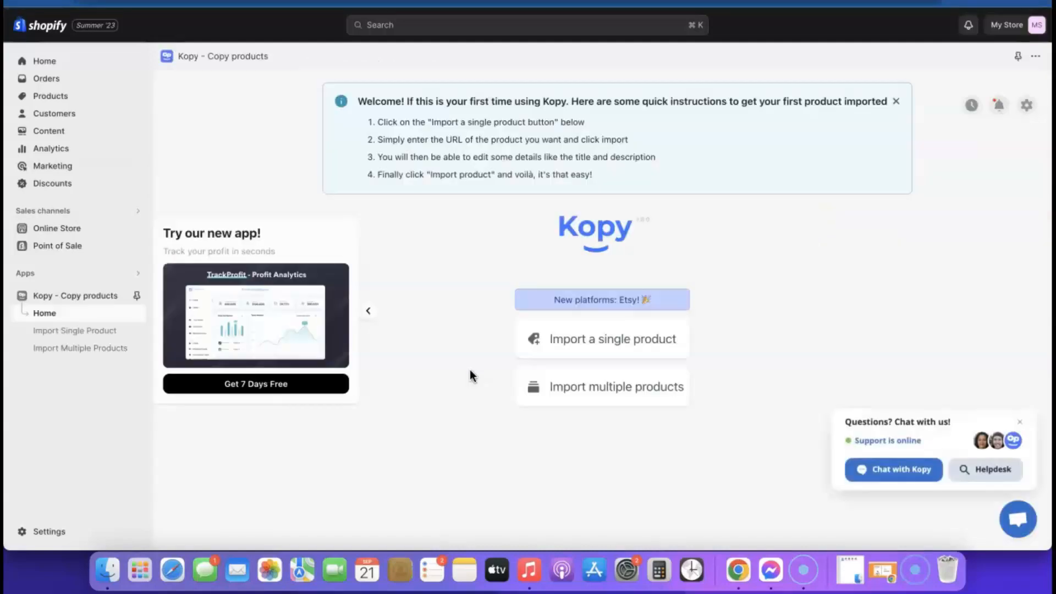
click(1020, 422)
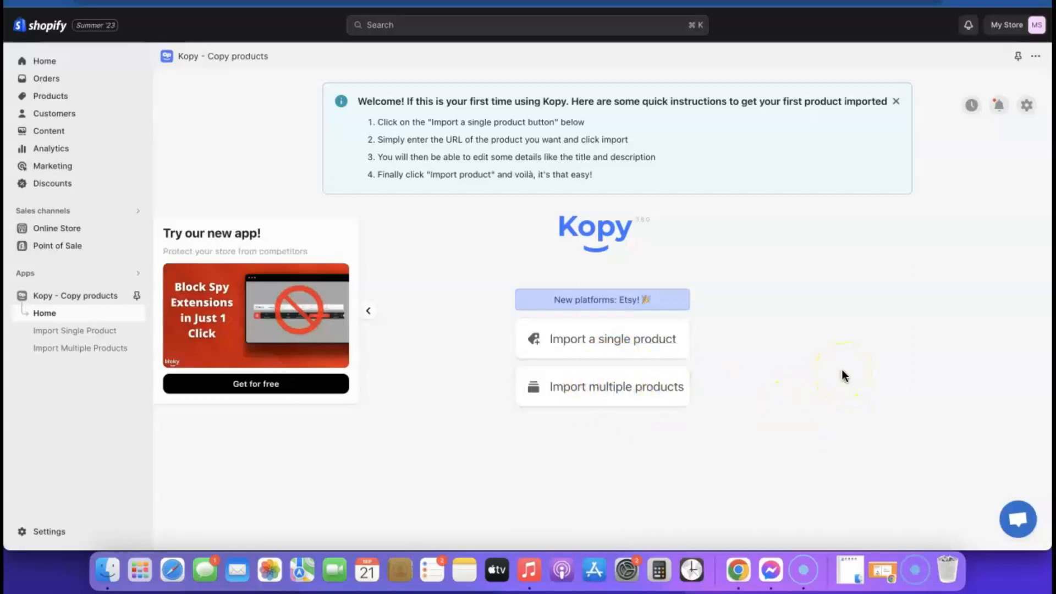
click(624, 386)
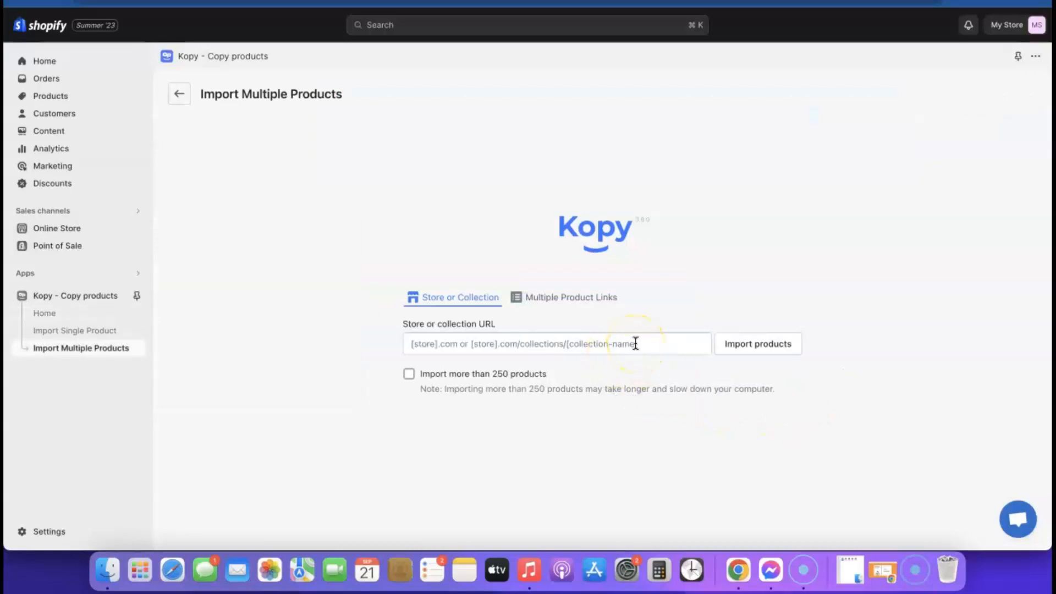
click(179, 95)
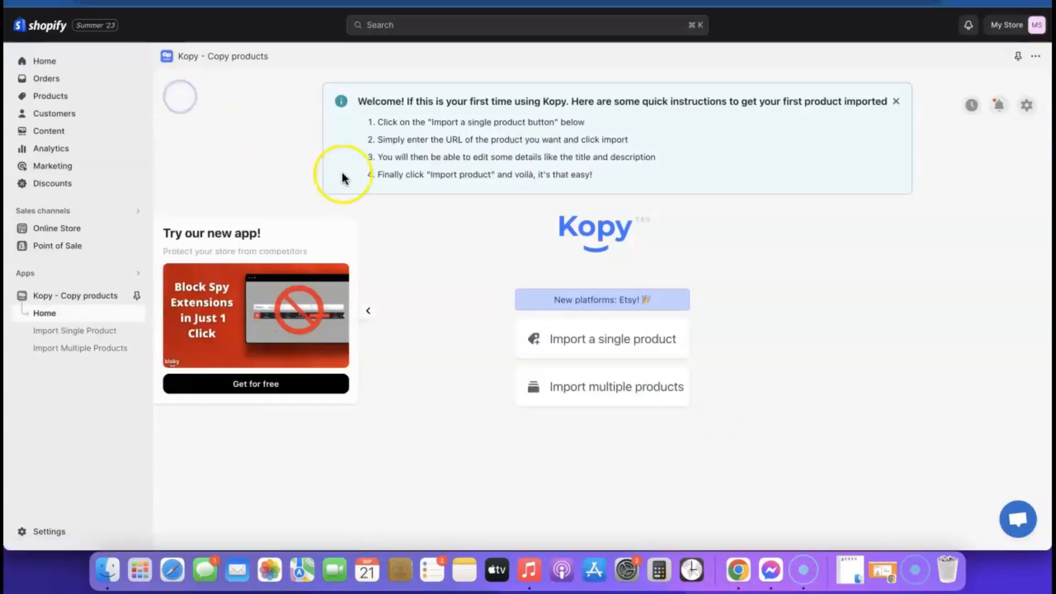
Step: Open Kopy's Import a Single Product page and copy the airpod-cleaner-kit product link for the Product URL field
click(605, 340)
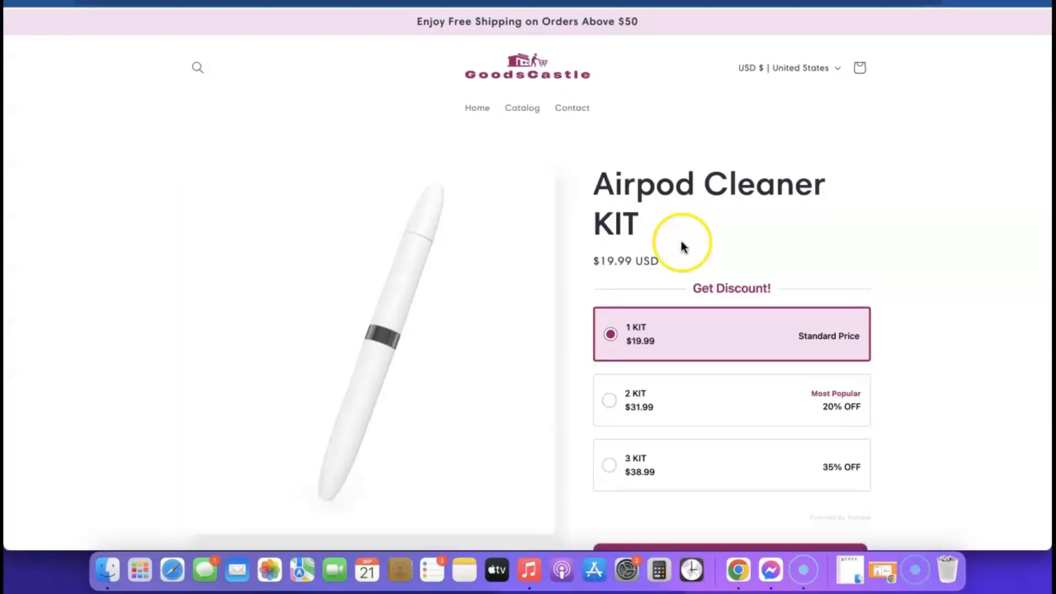
click(308, 3)
key(super+c)
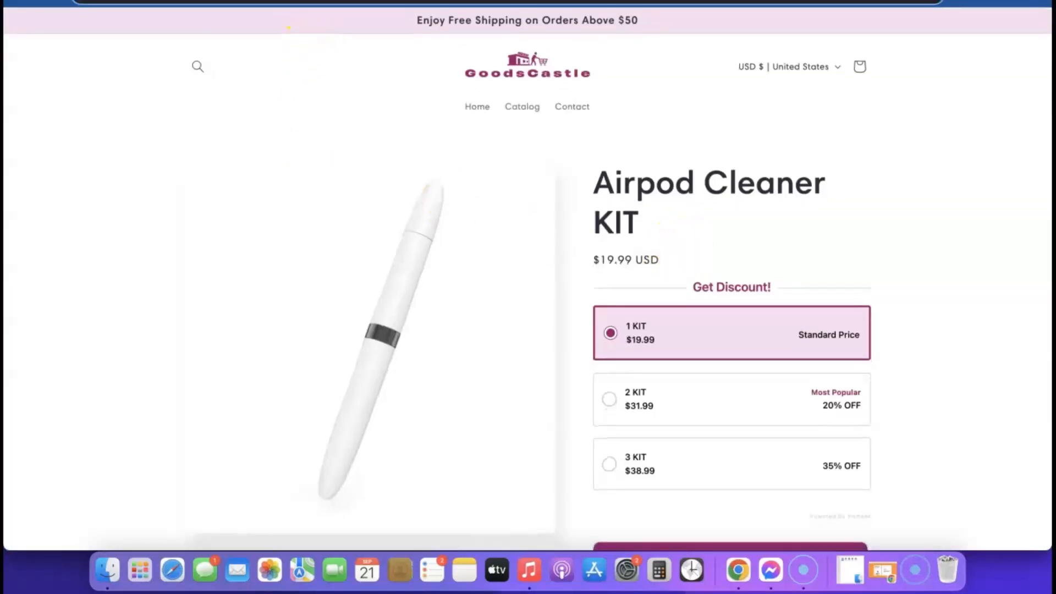
right_click(308, 2)
click(335, 95)
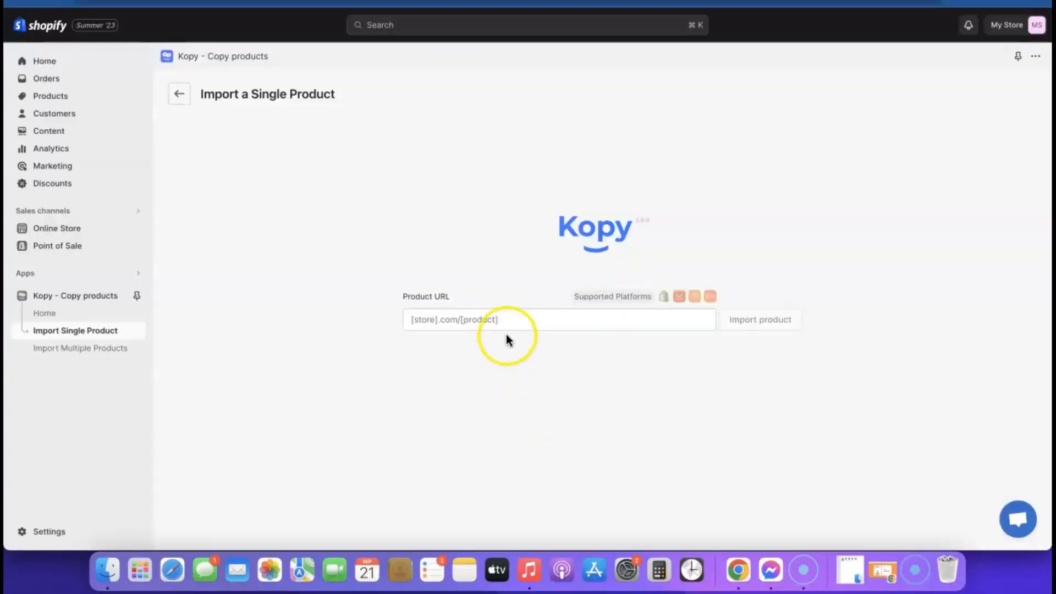
click(507, 325)
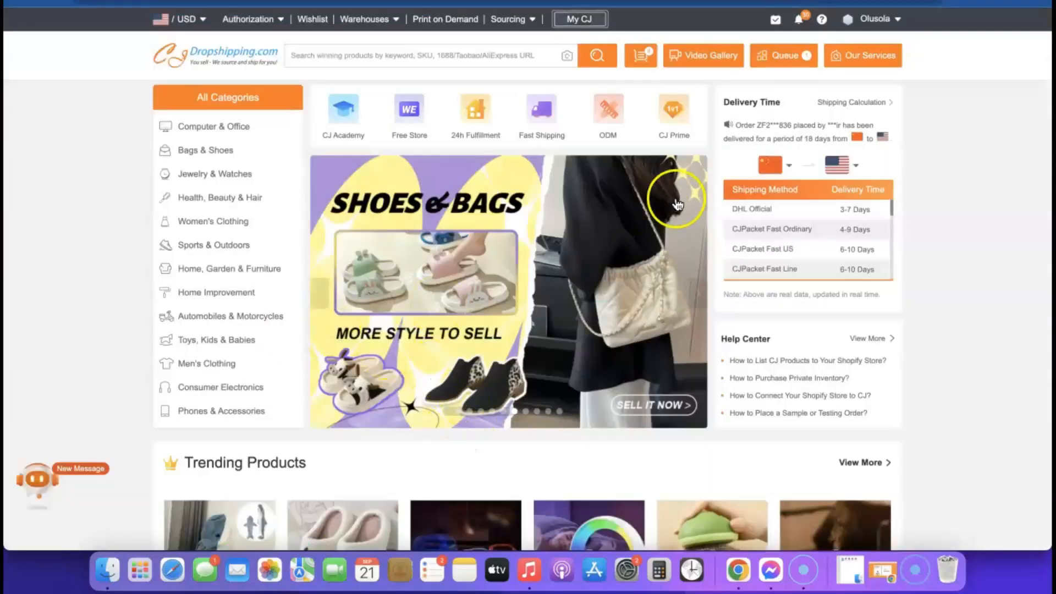
scroll(676, 220, down, 9)
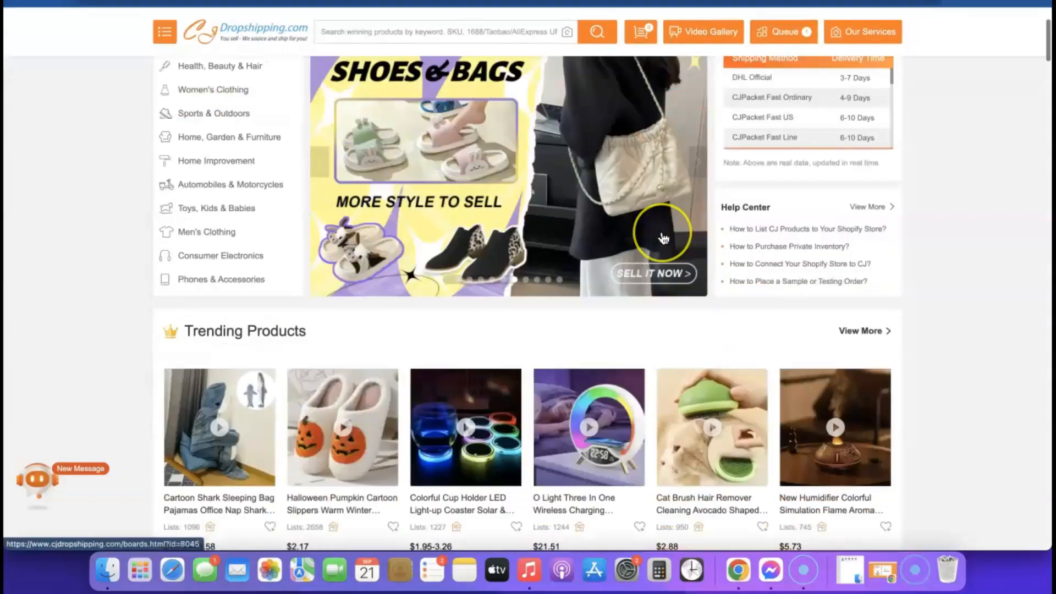
scroll(664, 238, down, 2)
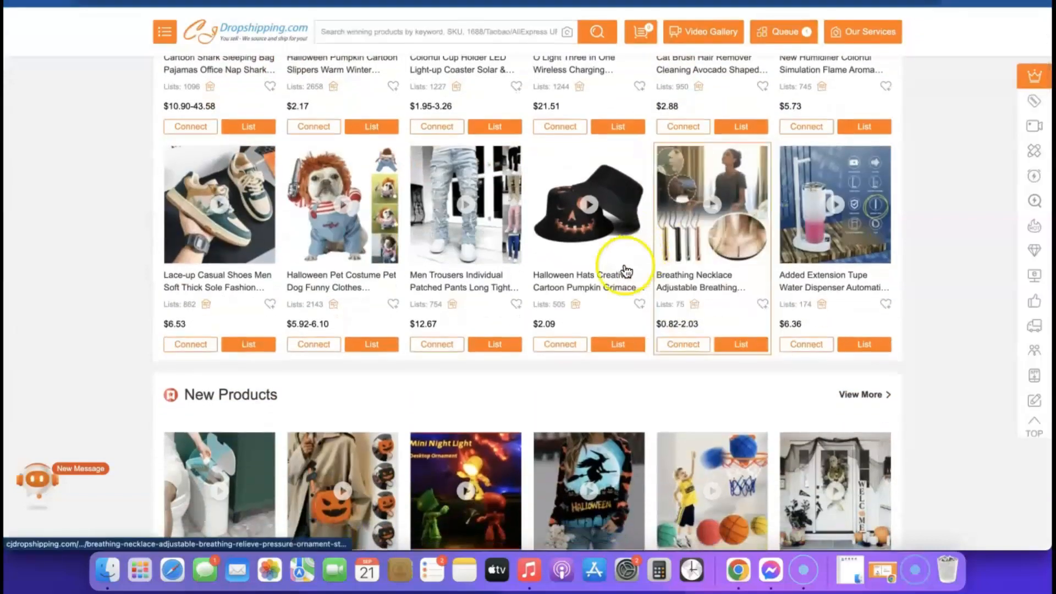
mouse_move(470, 345)
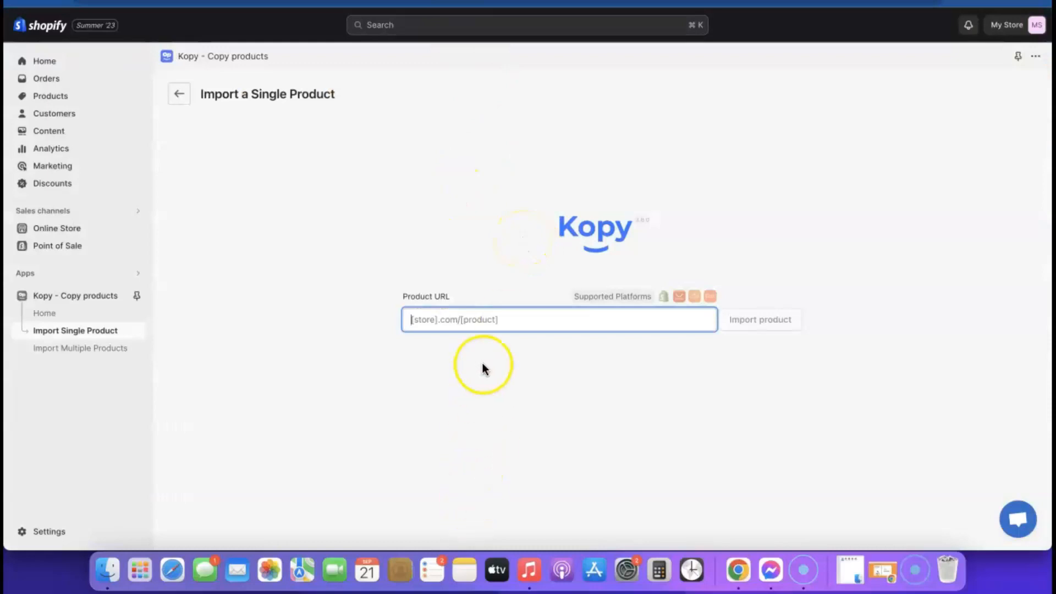
Step: Paste the goodscastle airpod-cleaner-kit link and review the Import product dialog details
key(super+v)
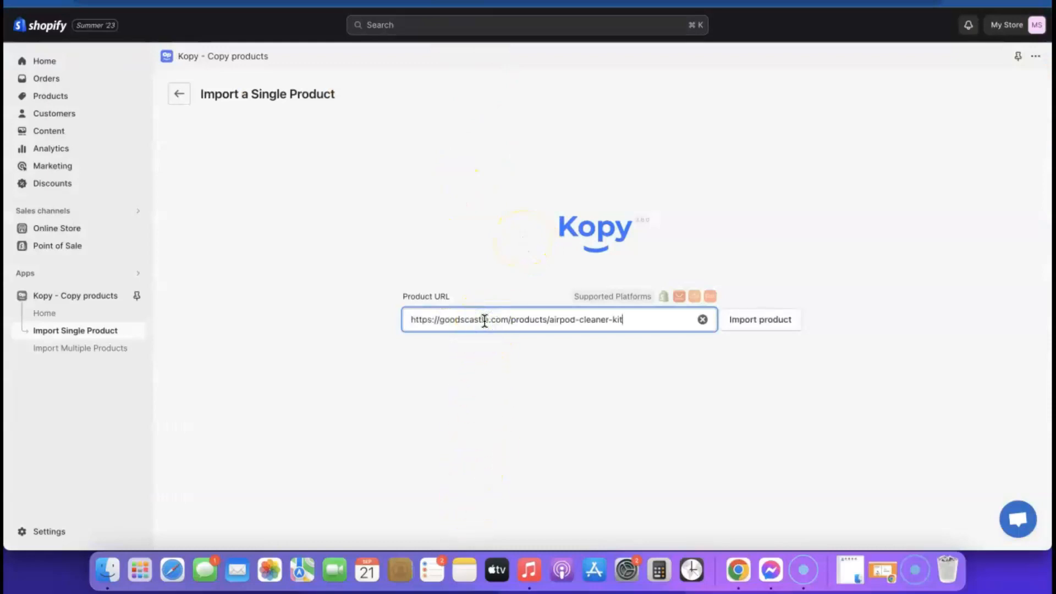
click(759, 326)
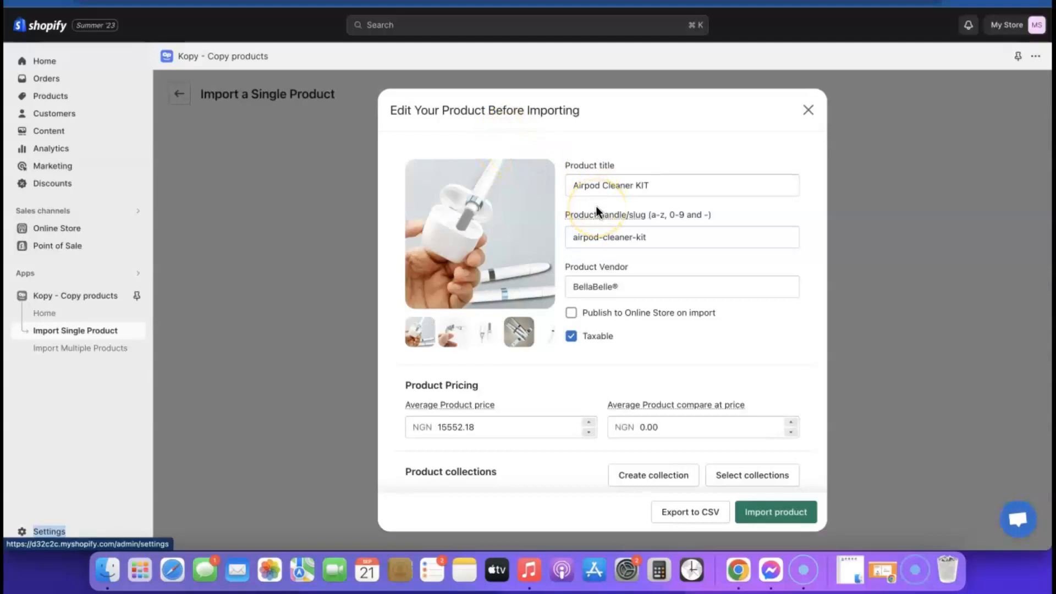
scroll(597, 208, down, 2)
scroll(597, 207, up, 2)
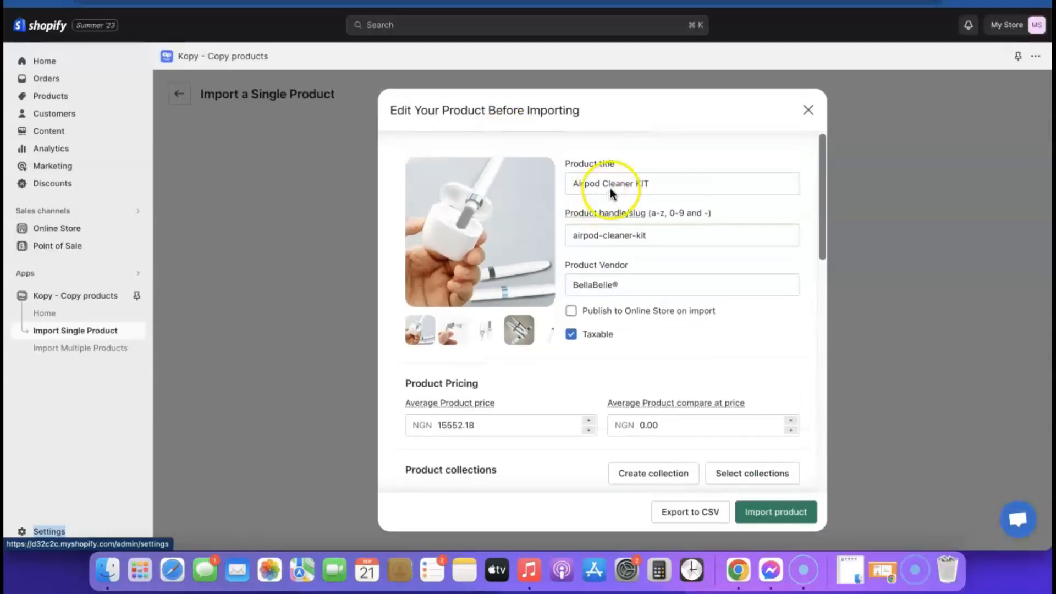
click(655, 180)
mouse_move(608, 232)
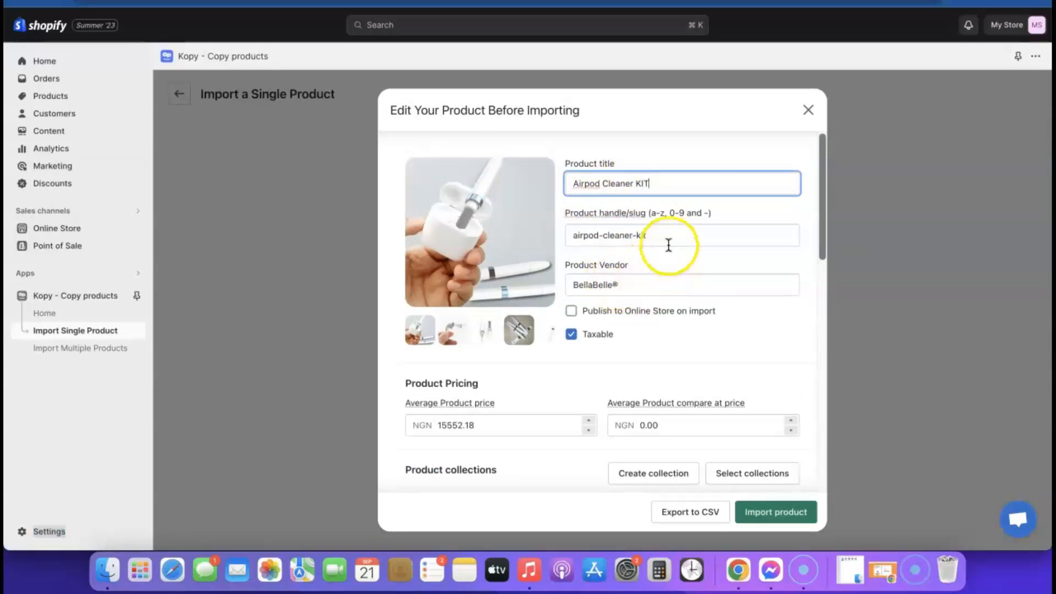
scroll(635, 352, down, 1)
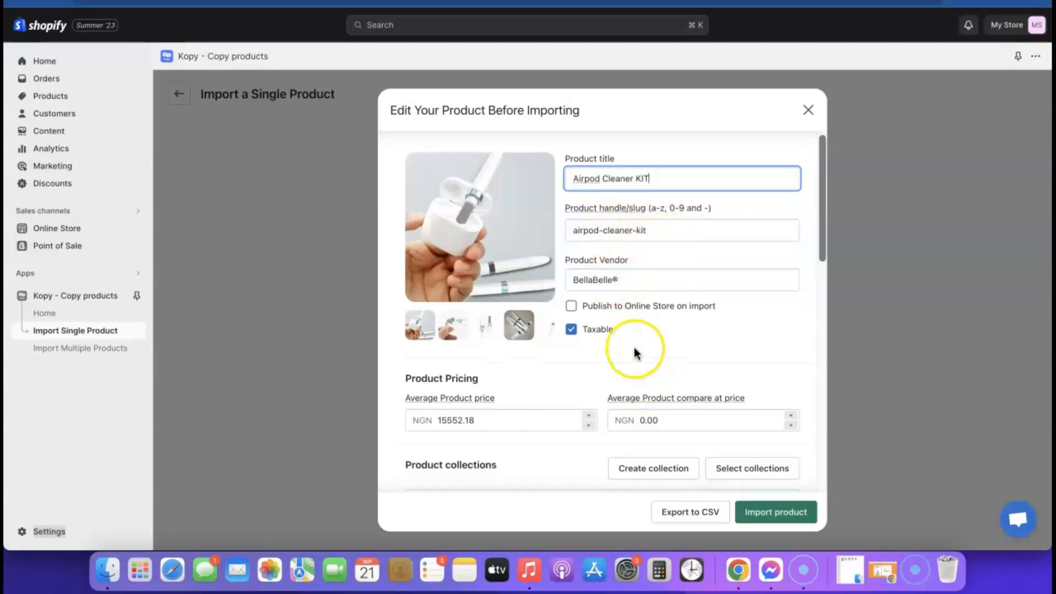
scroll(635, 352, down, 2)
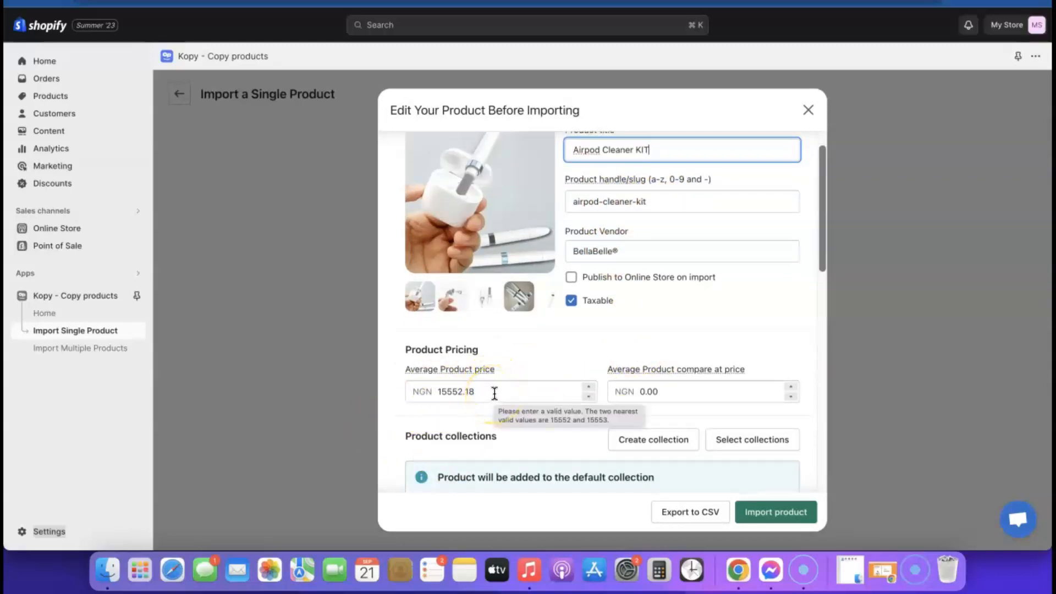
scroll(495, 393, down, 3)
click(664, 332)
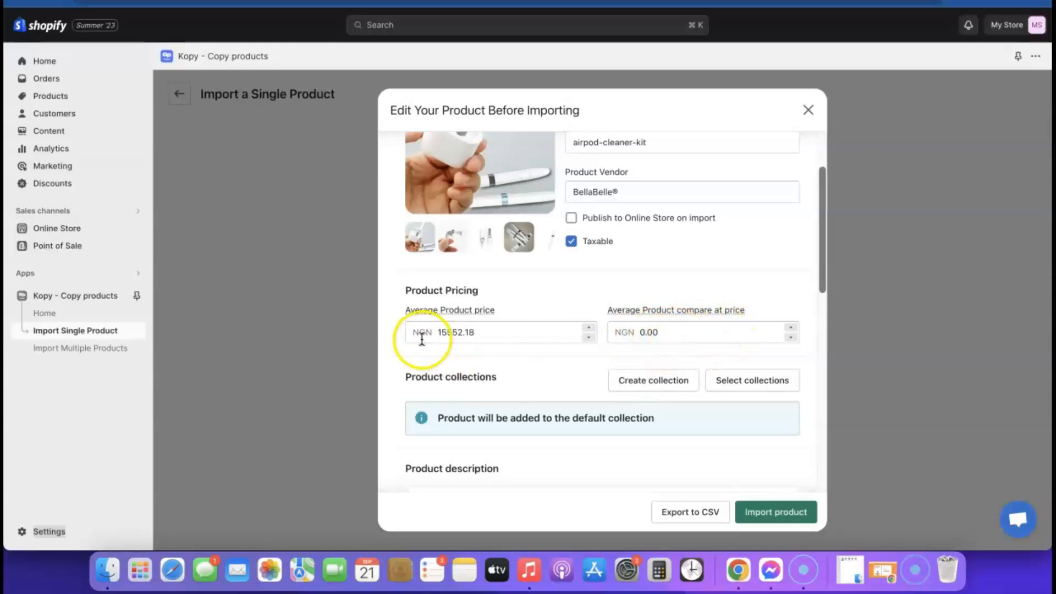
Step: Tick Publish to Online Store on import, untick Taxable, and import the Airpod Cleaner KIT
scroll(635, 352, down, 5)
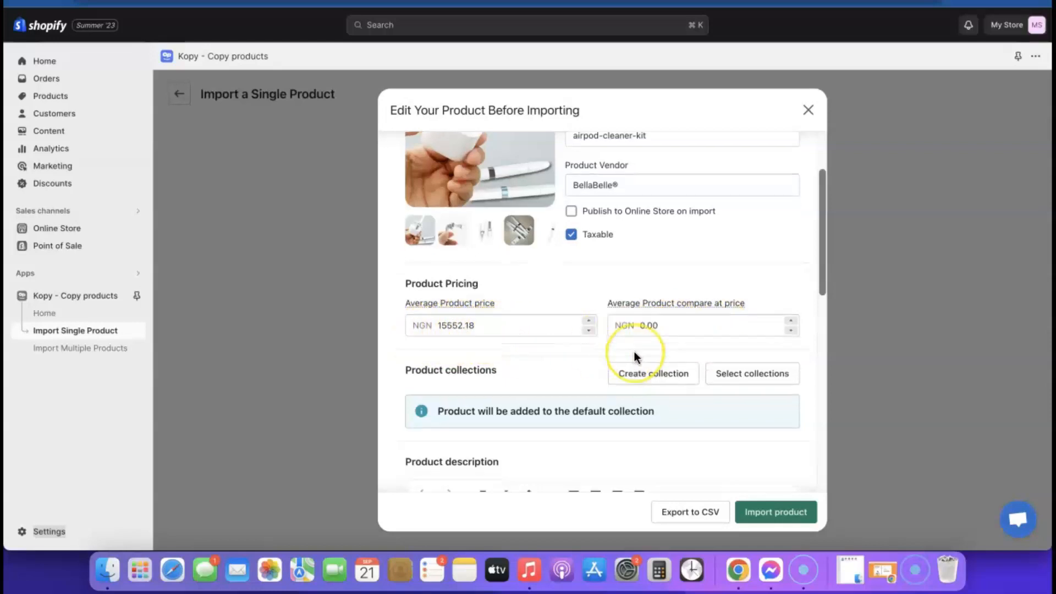
scroll(627, 343, down, 2)
scroll(610, 327, up, 3)
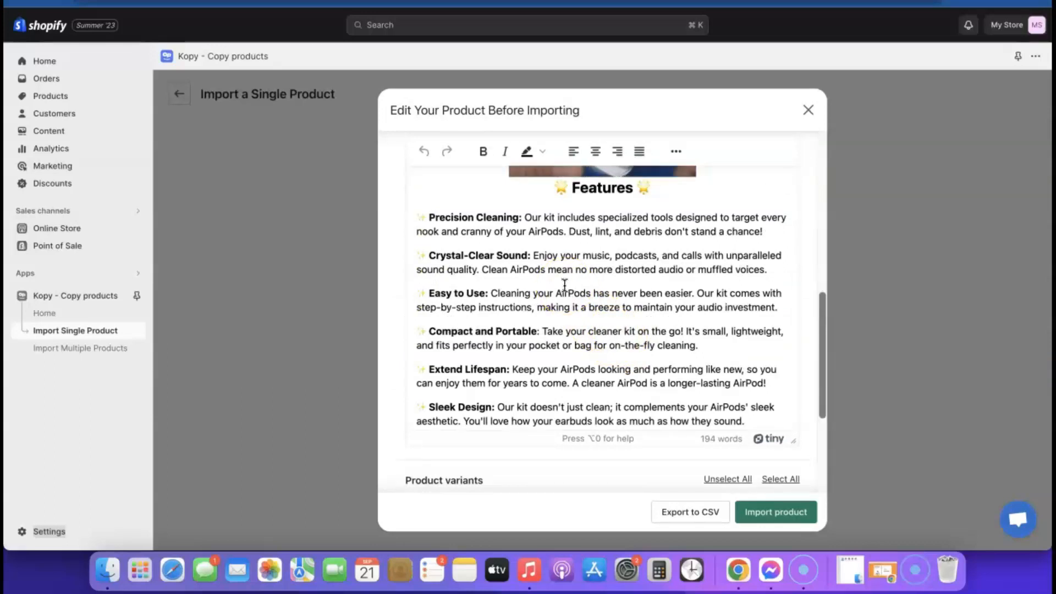
scroll(583, 300, down, 4)
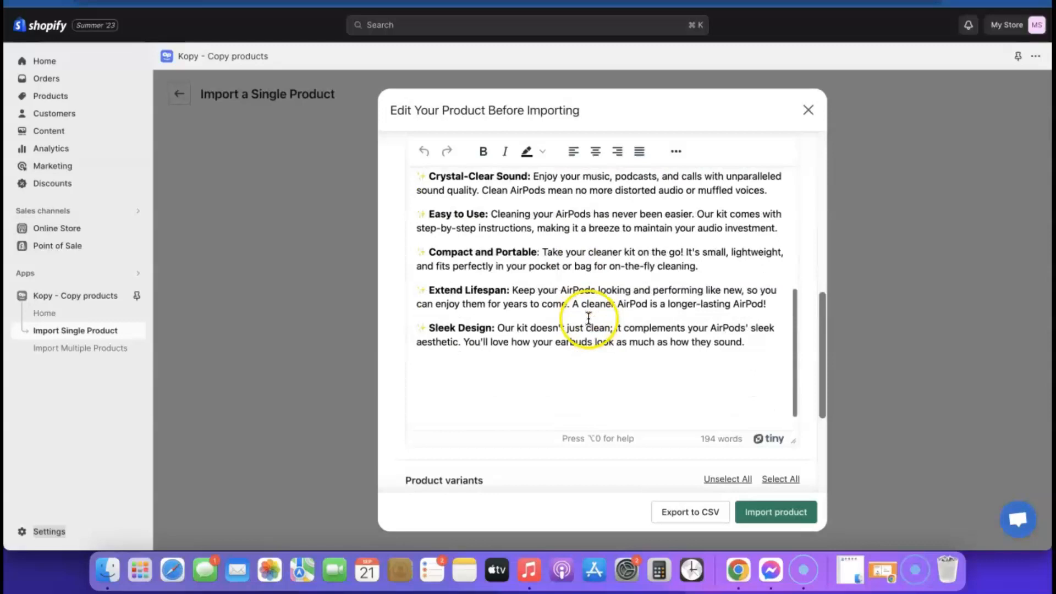
scroll(611, 317, down, 5)
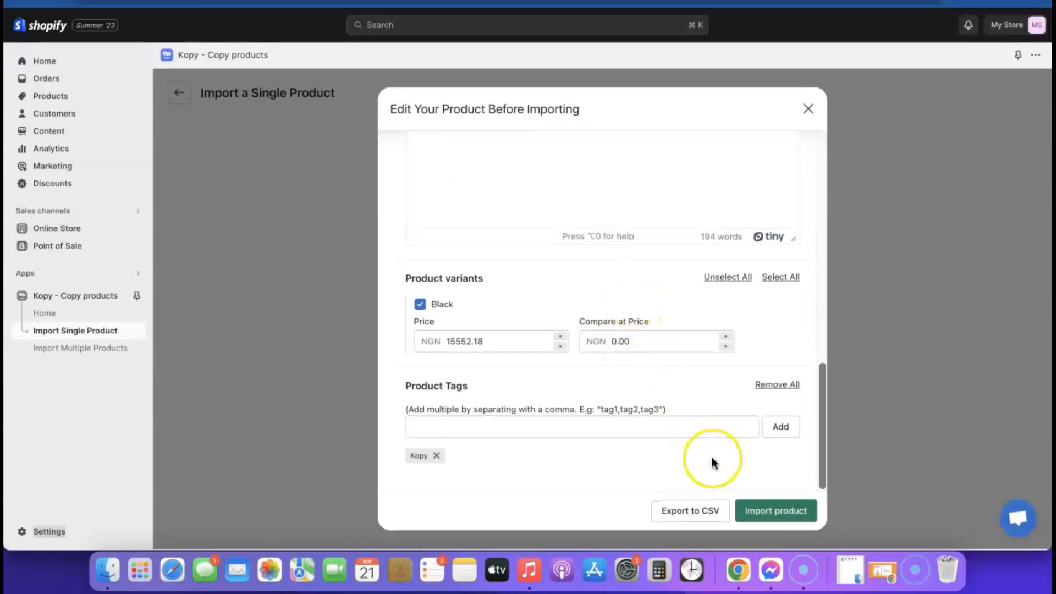
scroll(698, 434, up, 15)
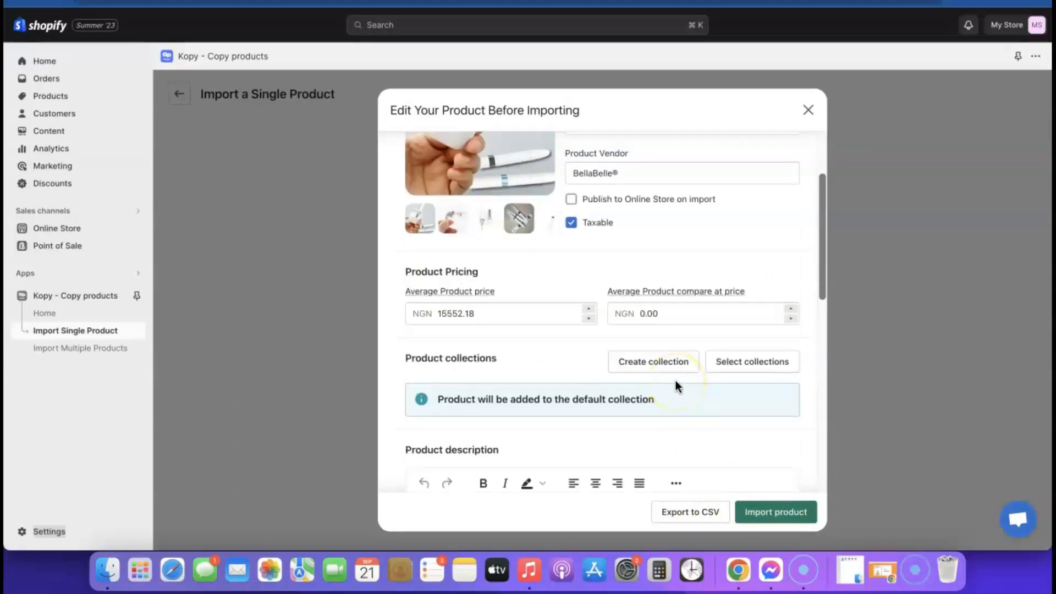
click(571, 200)
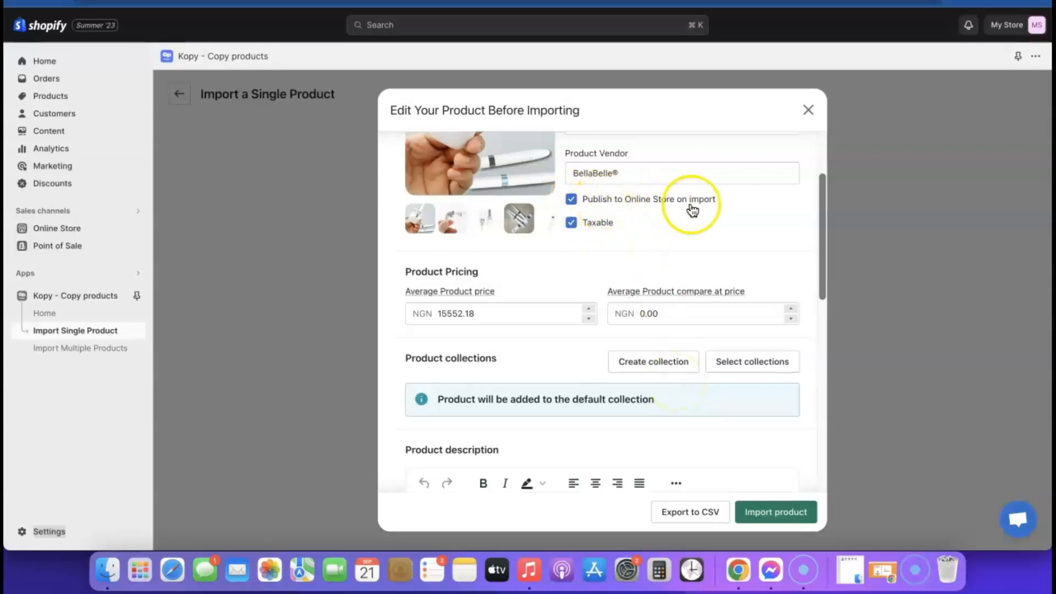
click(572, 223)
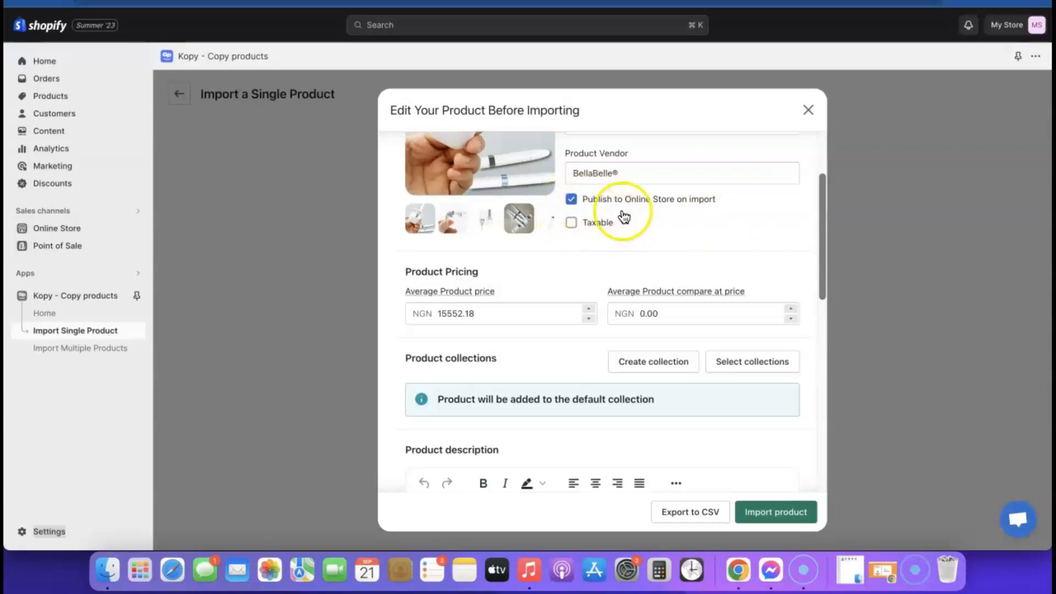
click(787, 516)
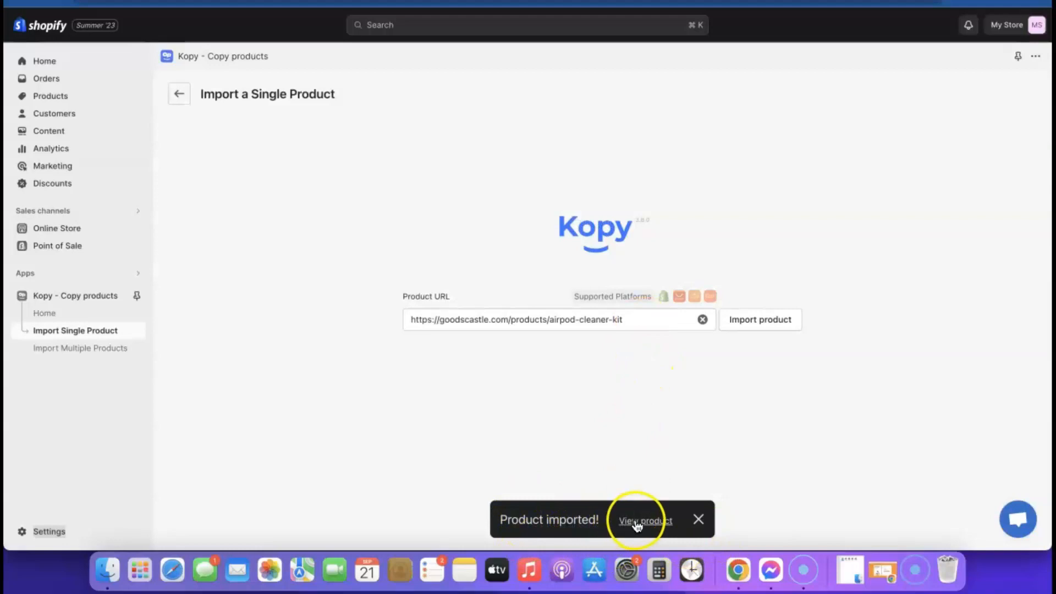
Step: View the imported Airpod Cleaner KIT on the storefront, then go to the store Settings
click(649, 522)
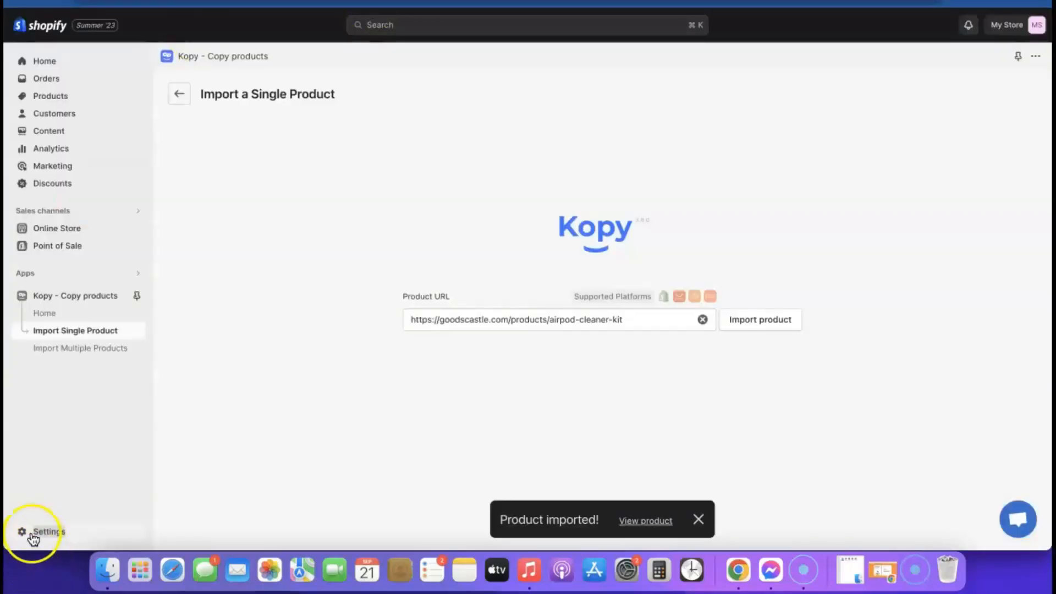
click(32, 534)
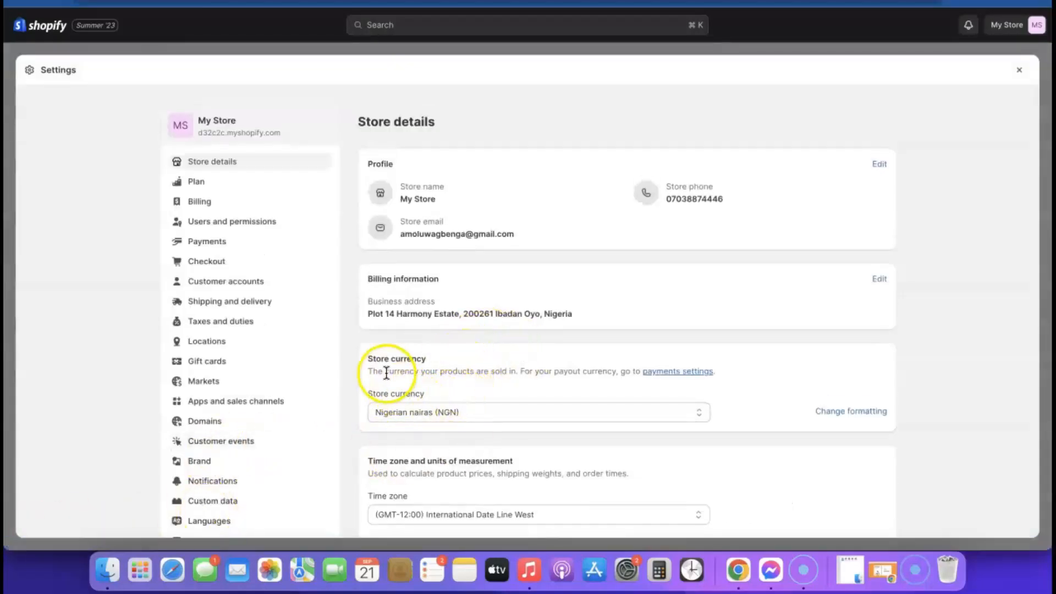
Step: Change the store currency from Nigerian naira to US dollars (USD), save, and close settings
click(599, 412)
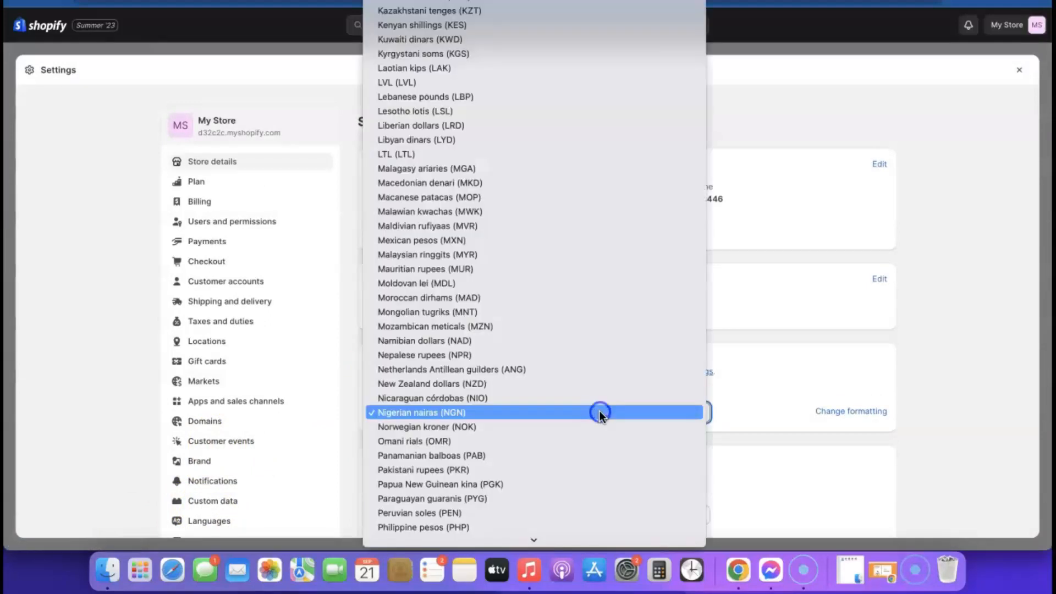
scroll(559, 357, down, 15)
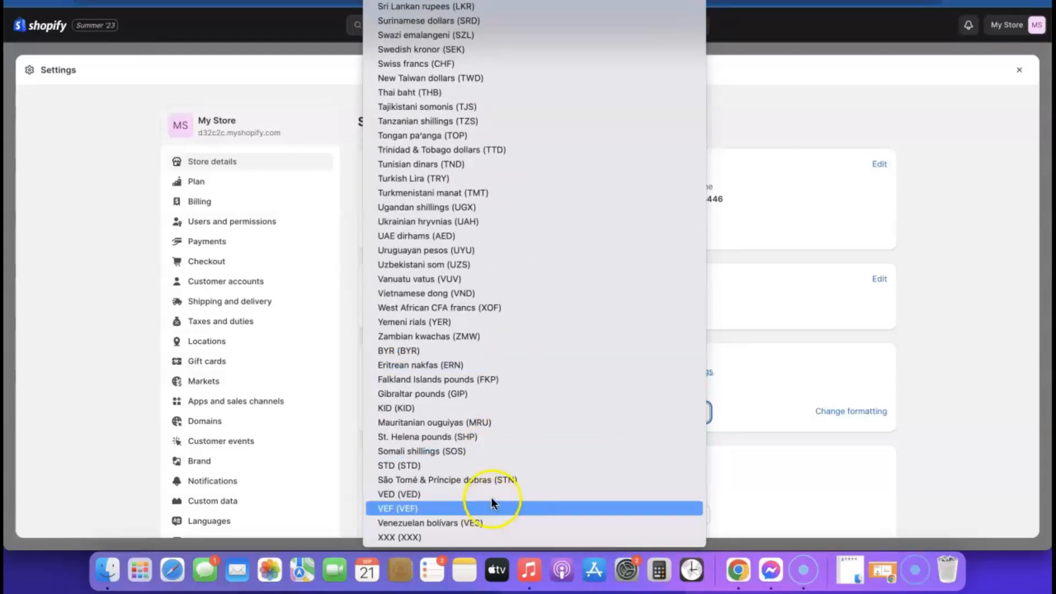
scroll(488, 457, up, 15)
click(488, 458)
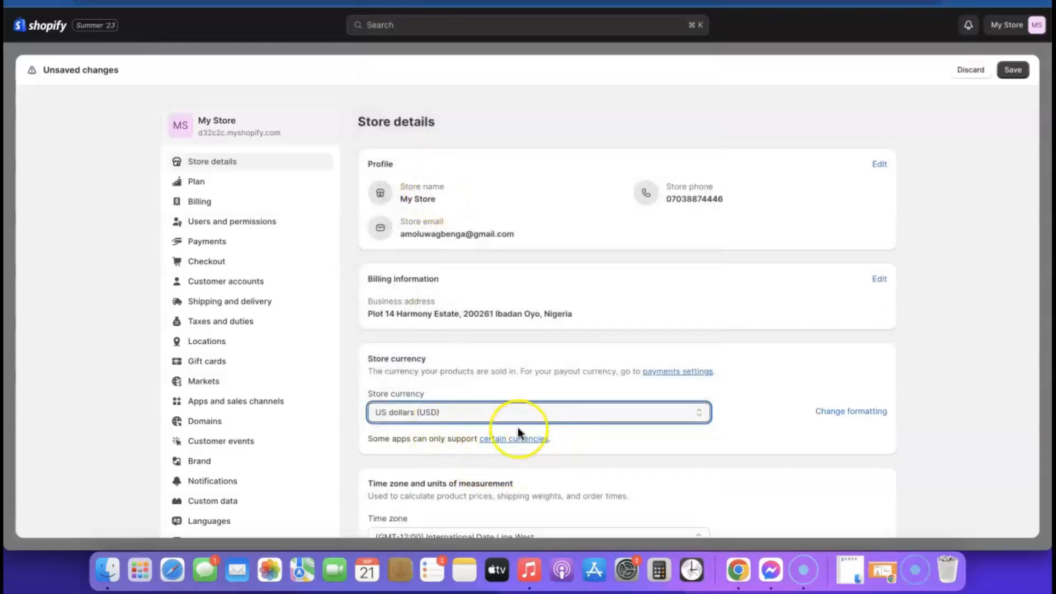
scroll(519, 418, down, 1)
click(1014, 70)
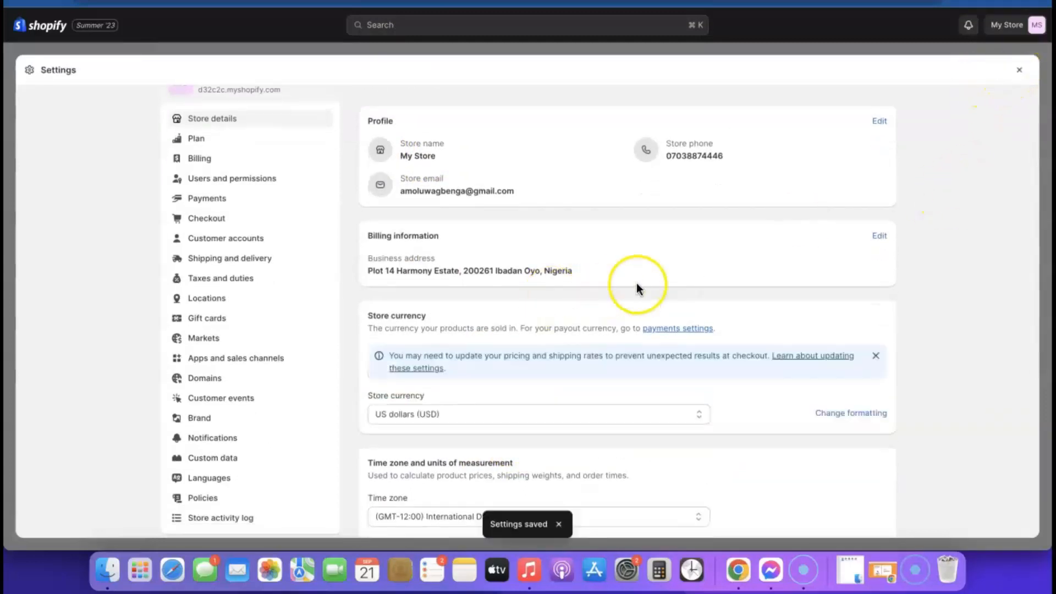
scroll(636, 283, down, 4)
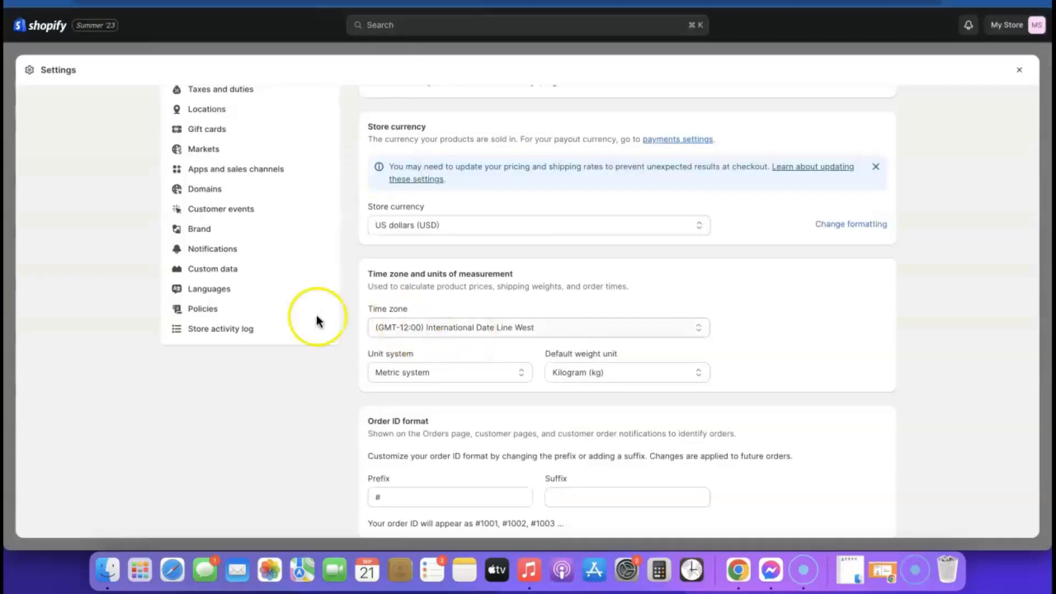
click(1020, 70)
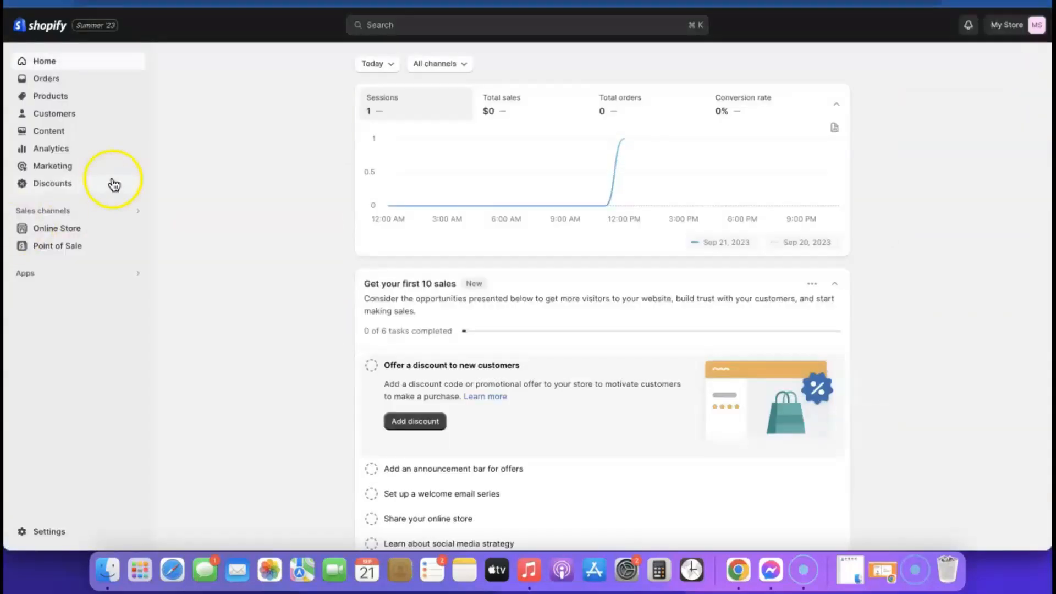
Step: Price the Airpod Cleaner KIT Black variant at $19.99 and save the product
click(51, 99)
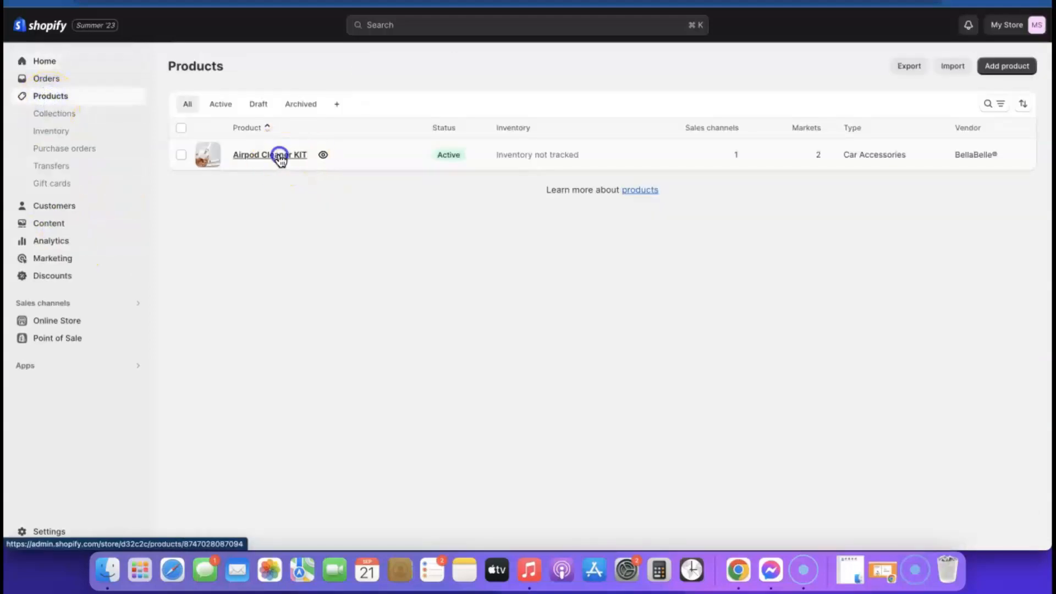
click(280, 158)
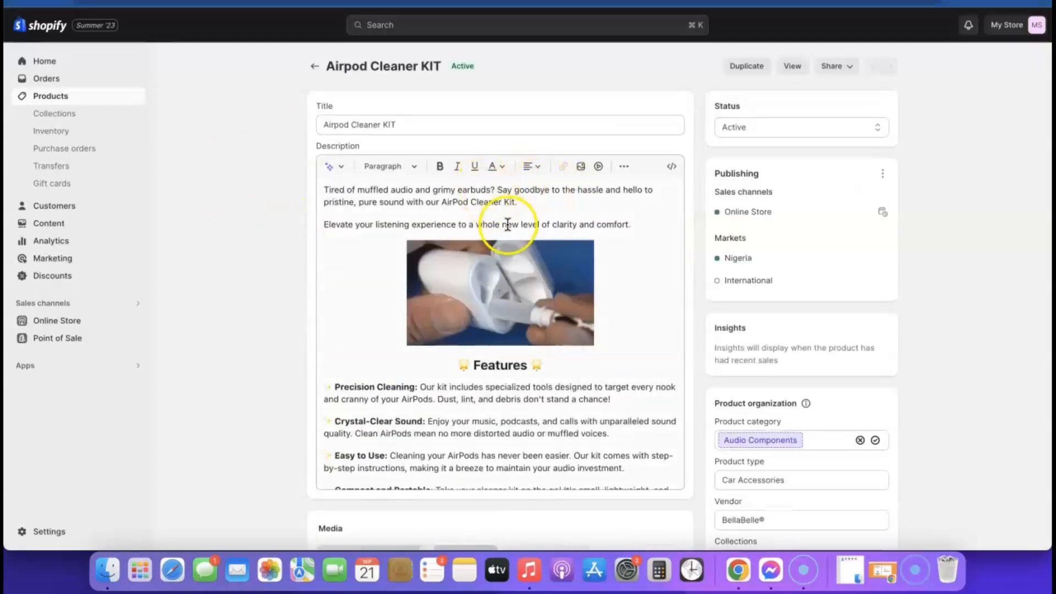
scroll(709, 184, down, 5)
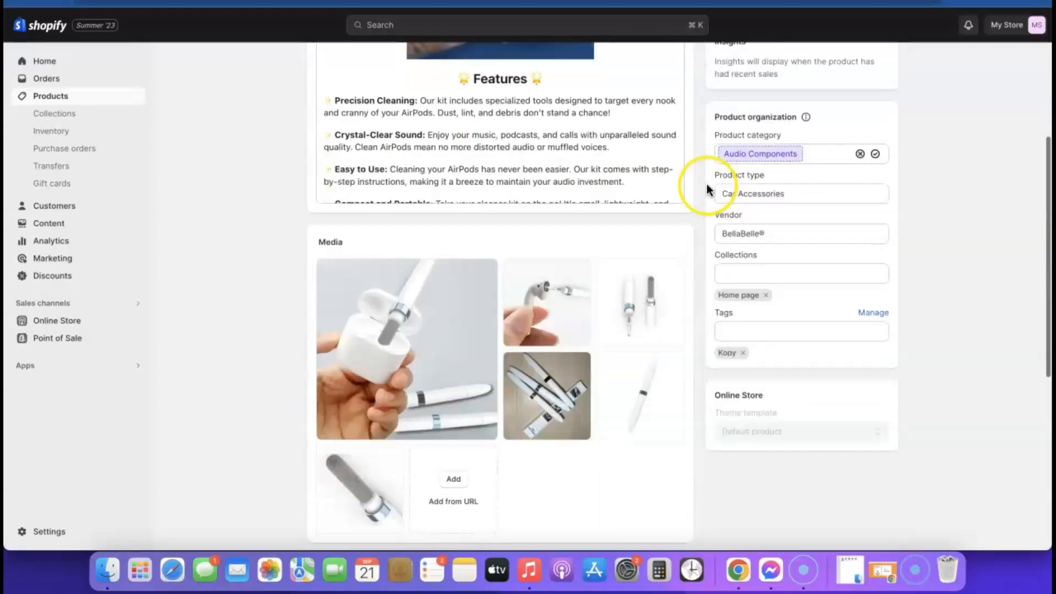
scroll(708, 190, down, 7)
click(501, 347)
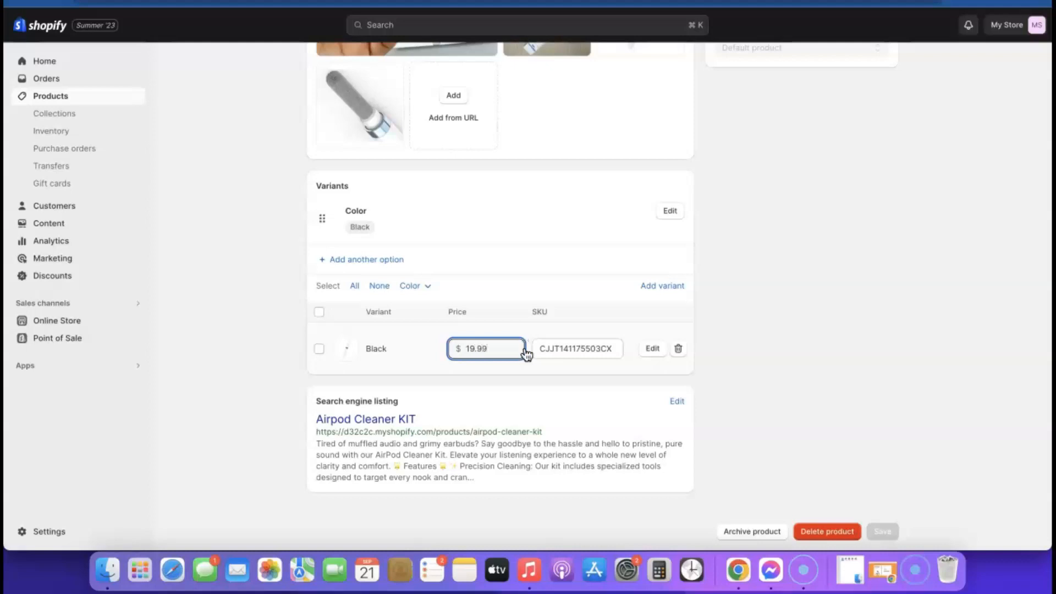
click(436, 349)
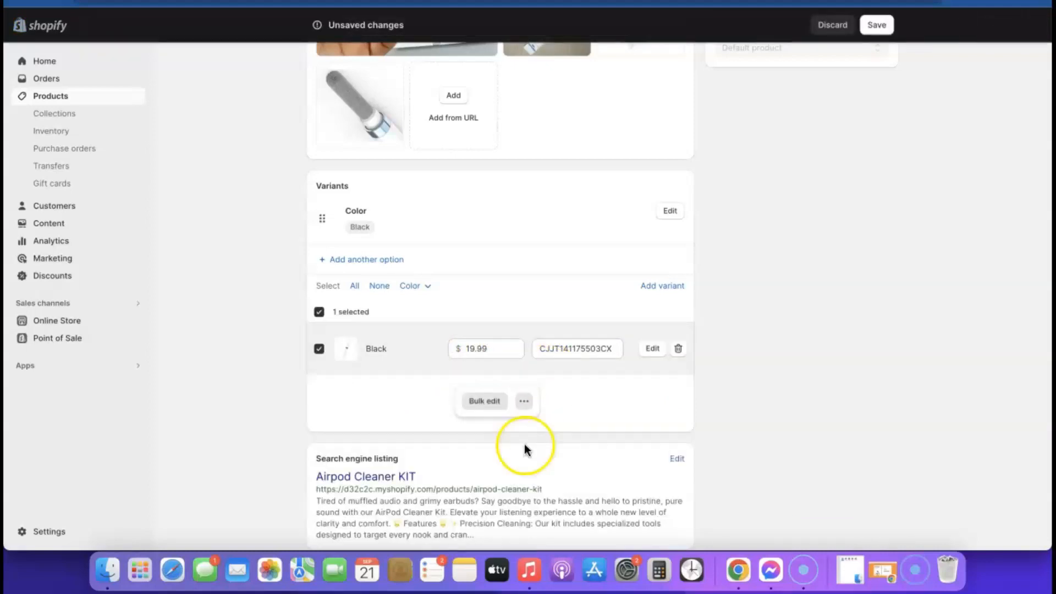
scroll(886, 156, up, 6)
click(886, 35)
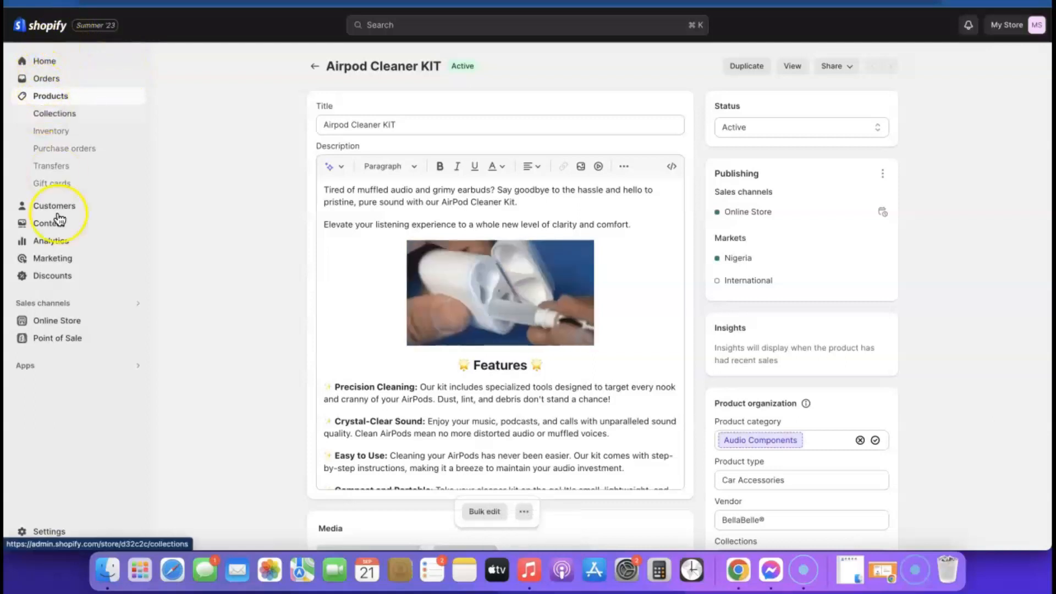
Step: Customize the Sense theme on the Products > Default product template, previewing Airpod Cleaner KIT
click(55, 323)
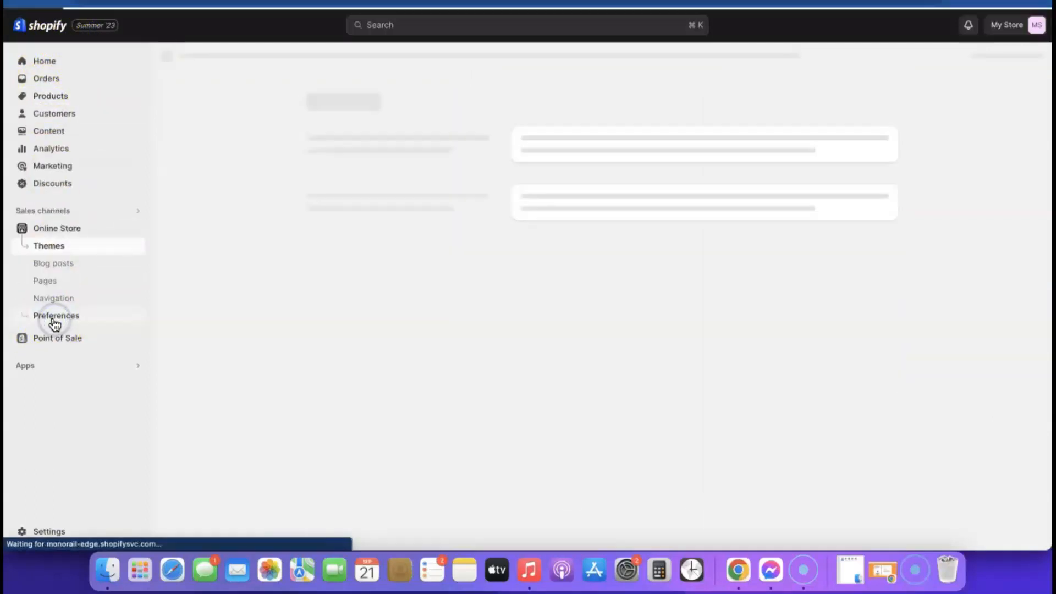
scroll(825, 358, down, 1)
click(869, 373)
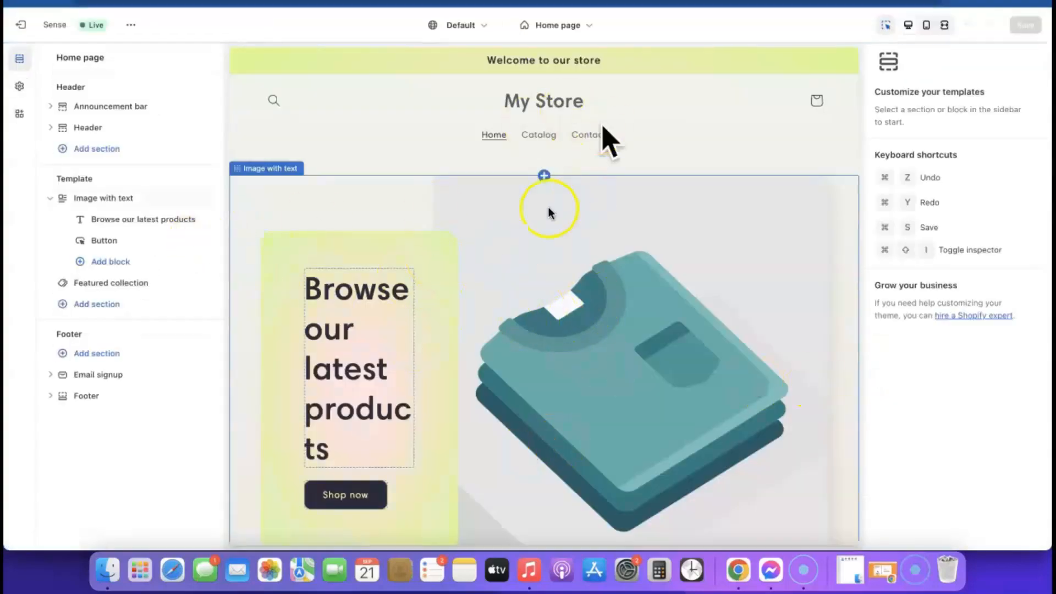
click(585, 25)
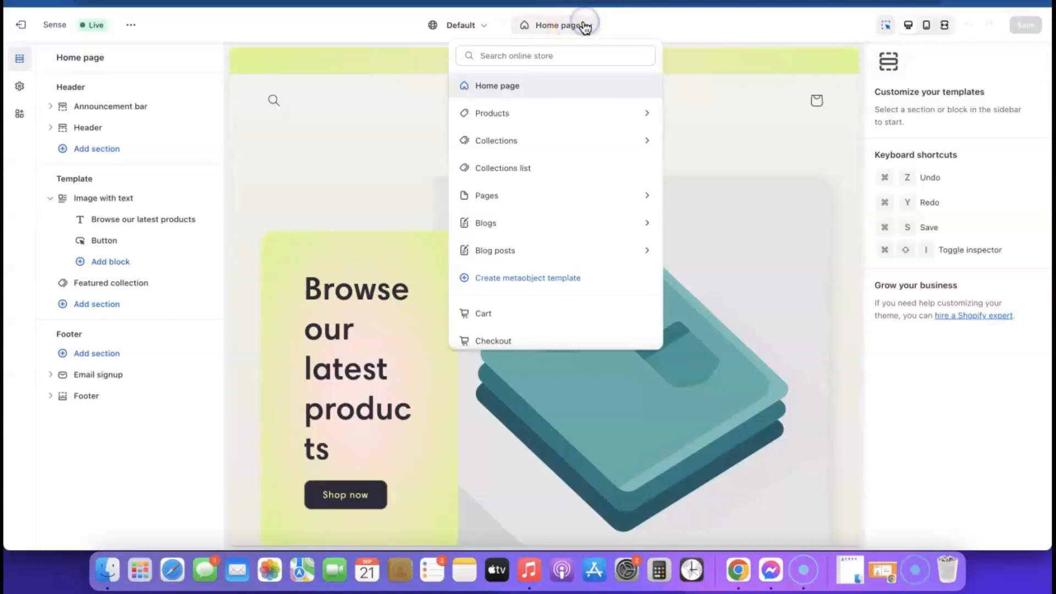
click(486, 113)
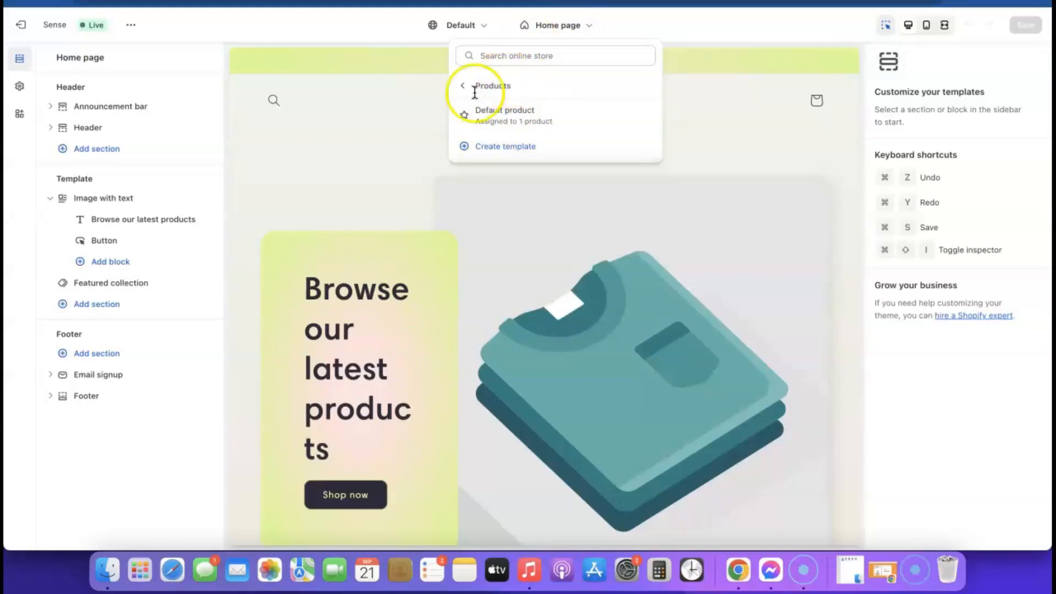
click(502, 113)
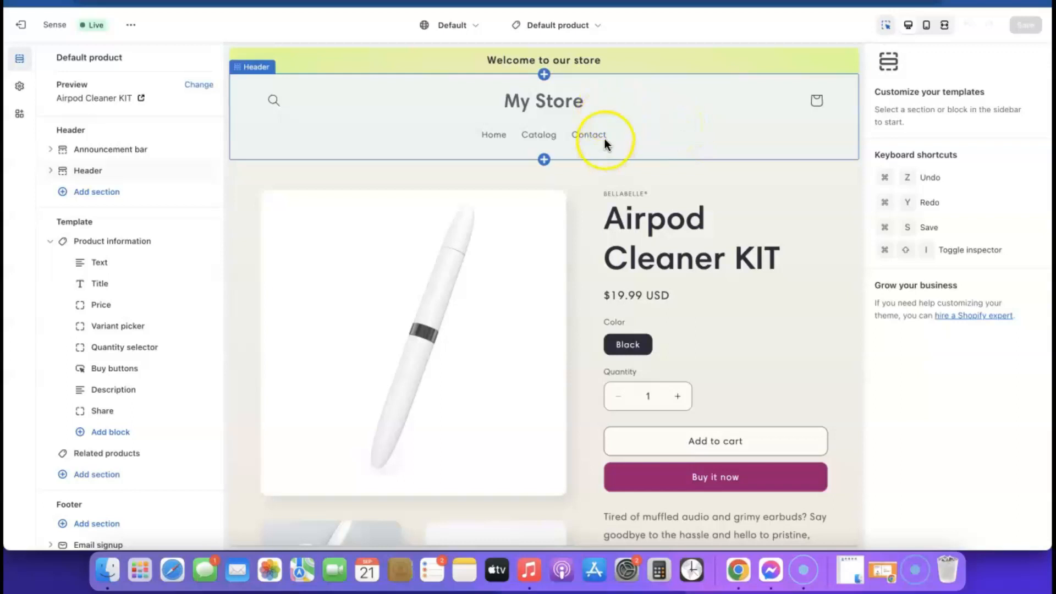
Step: Upload Airpod KIT (1).png under Theme settings > Logo and set it as the store logo
click(19, 88)
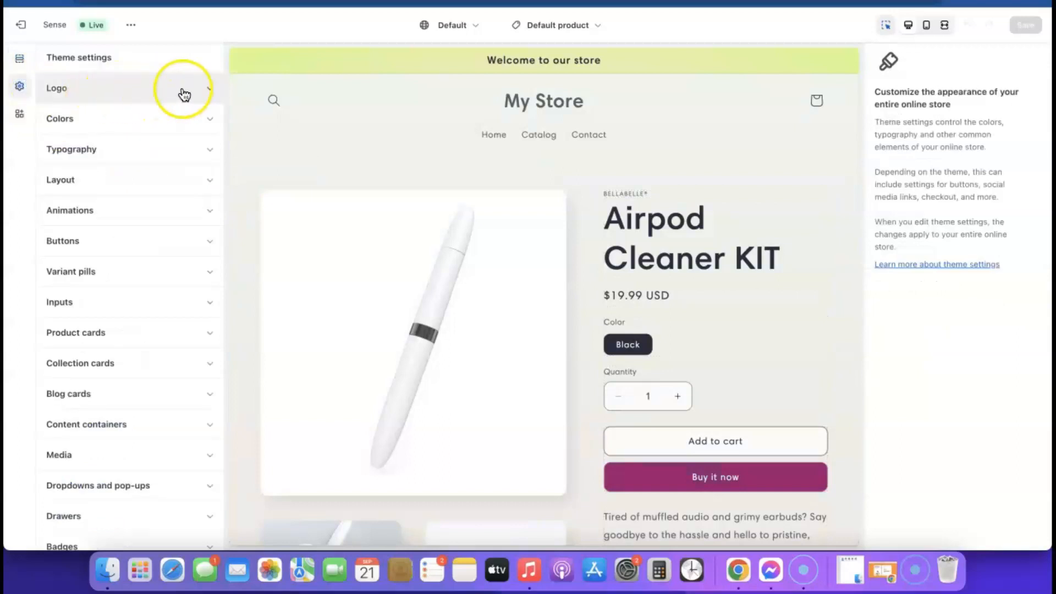
click(210, 89)
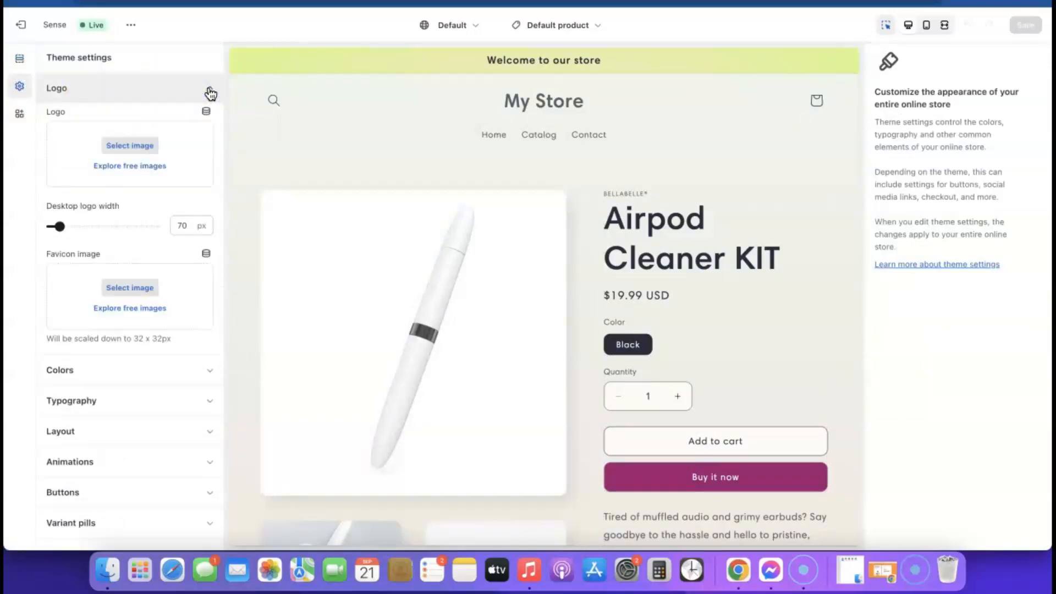
click(132, 146)
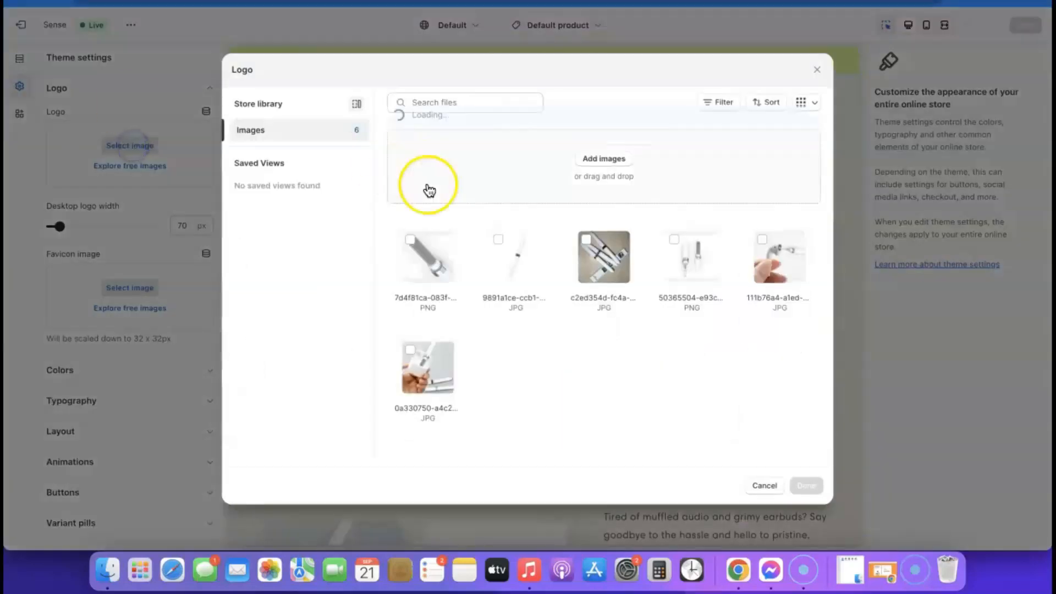
click(606, 161)
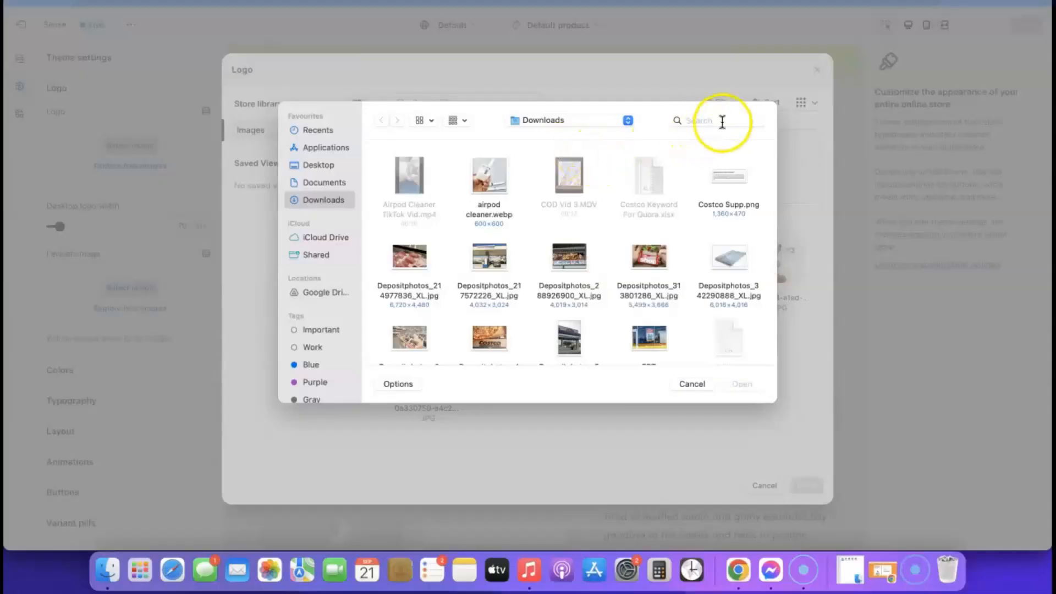
click(722, 117)
text(airpod)
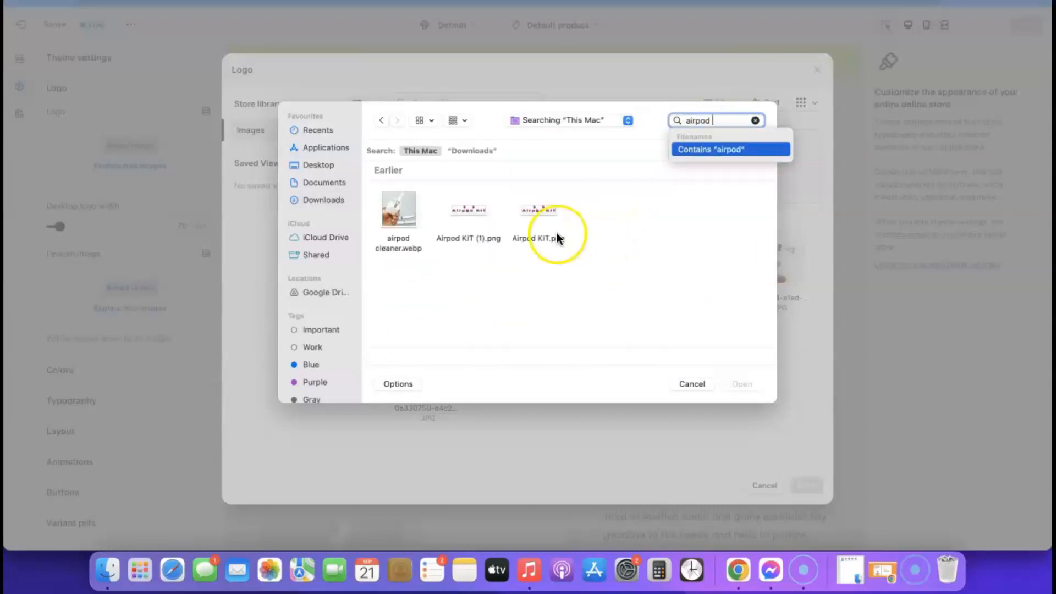
click(473, 215)
click(738, 382)
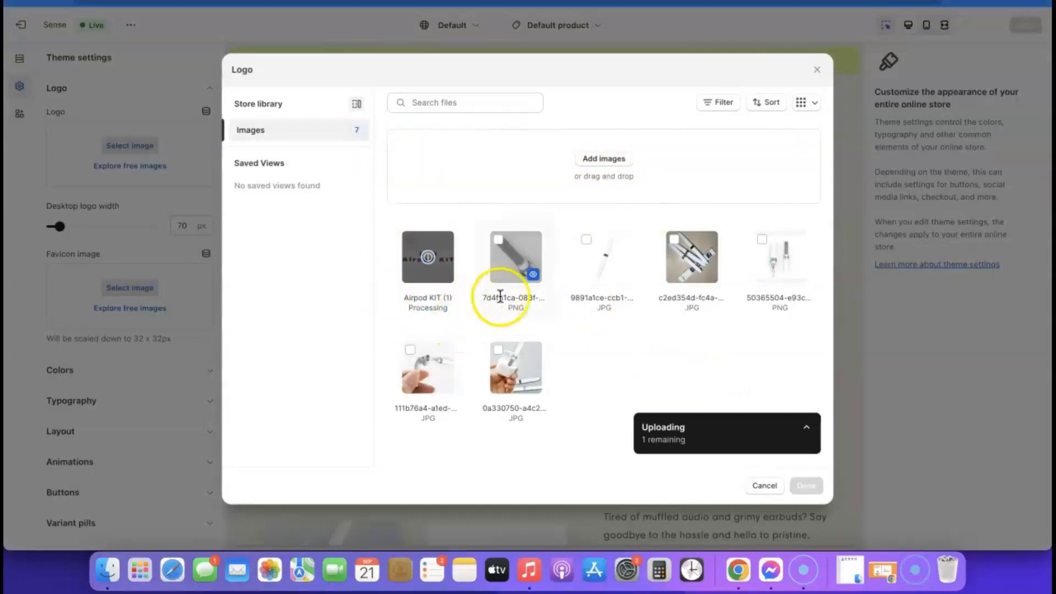
click(428, 255)
click(428, 254)
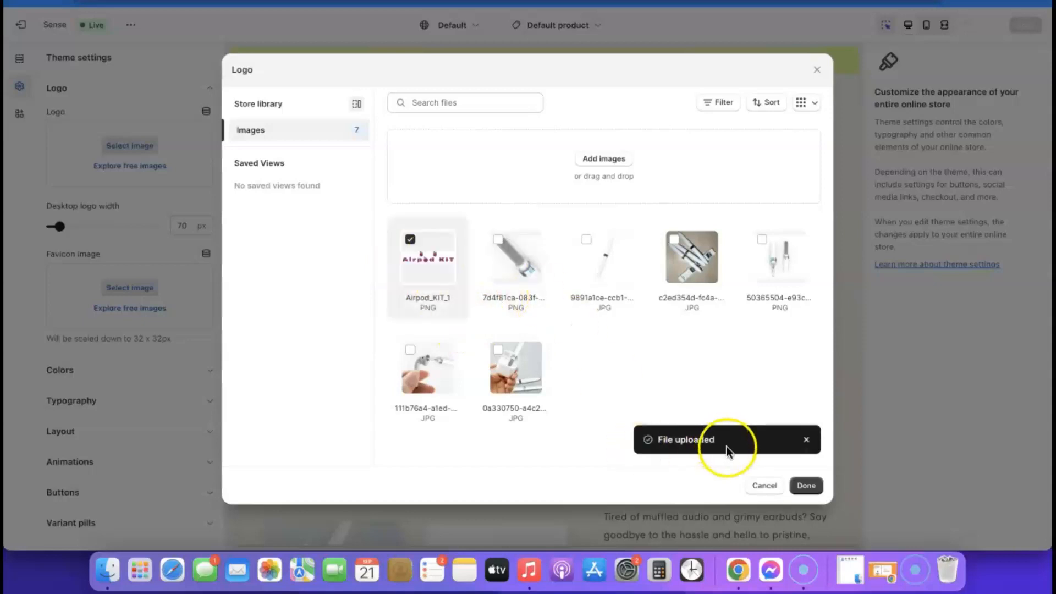
click(805, 484)
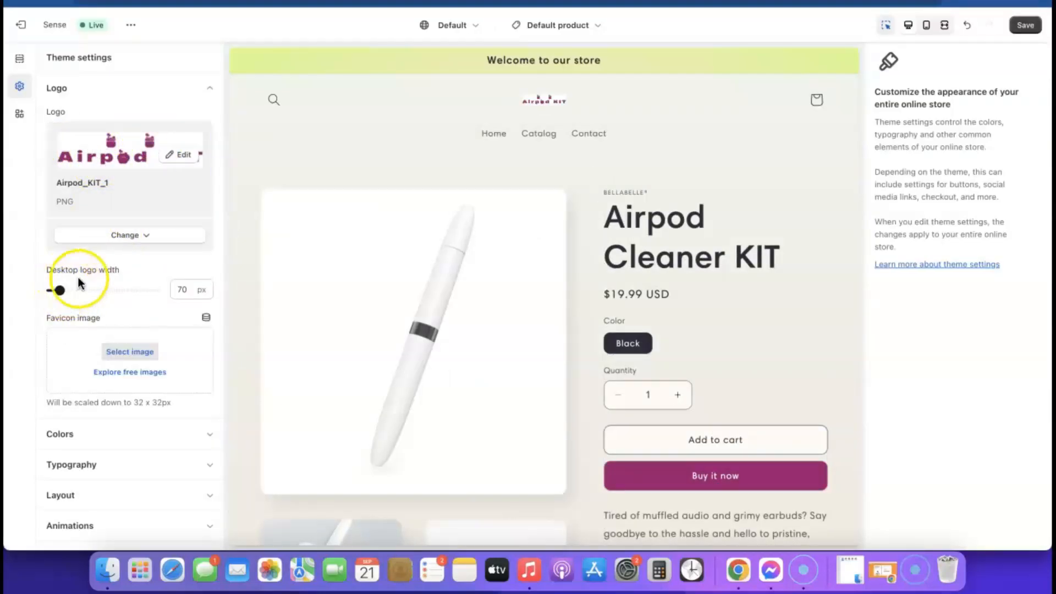
Step: Widen the desktop logo to 240 px and check it in mobile and desktop previews
drag(59, 290, 60, 290)
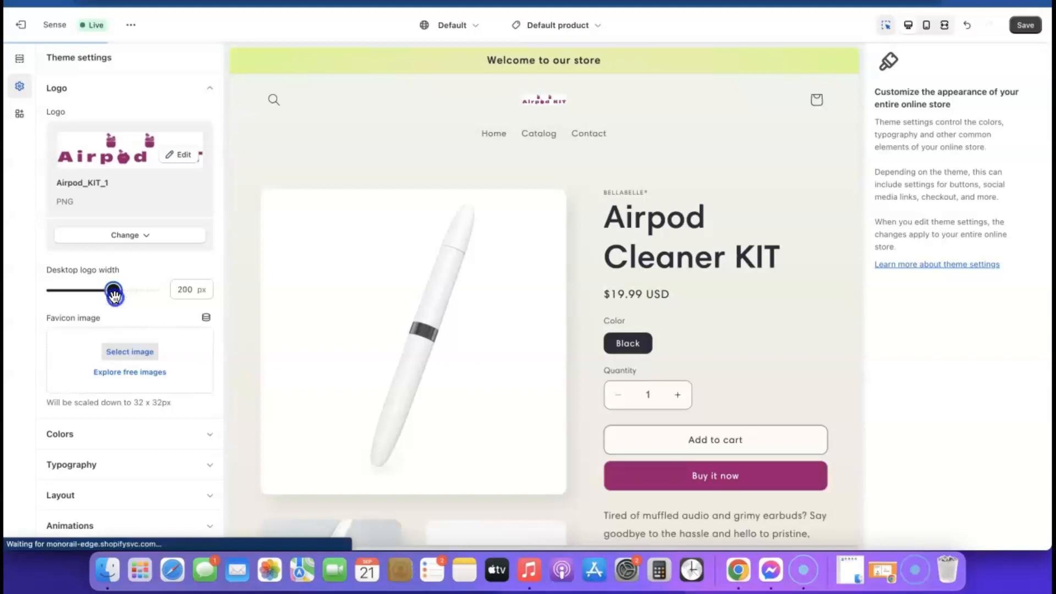
drag(115, 298, 115, 298)
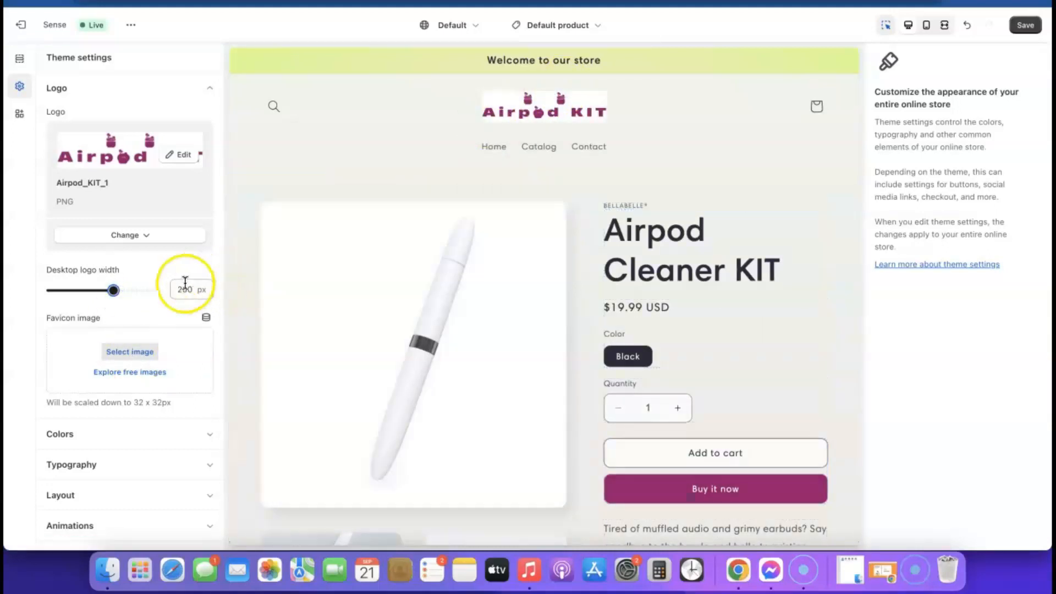
drag(113, 289, 120, 289)
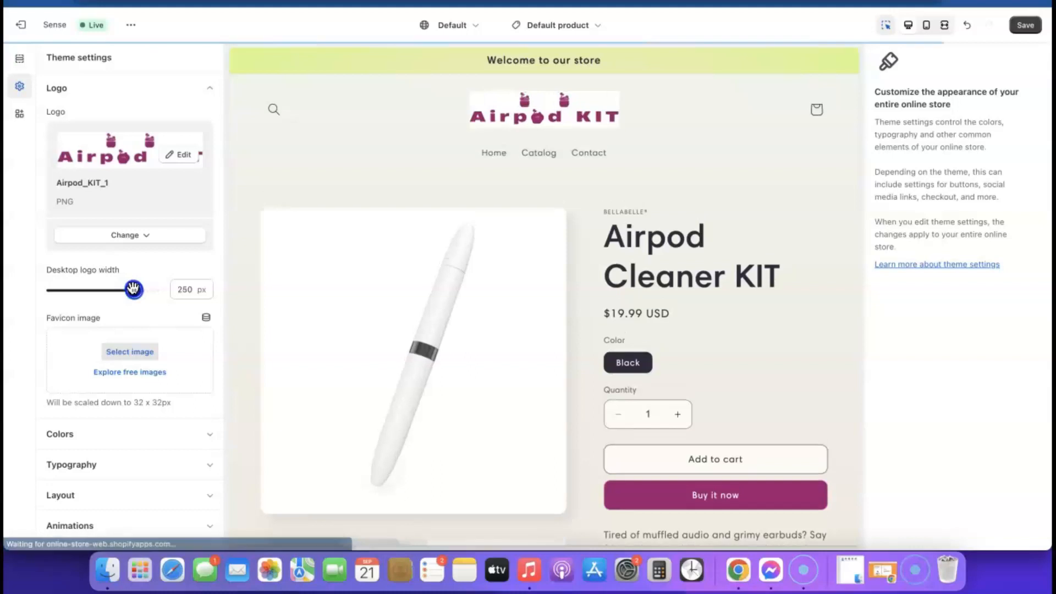
click(41, 364)
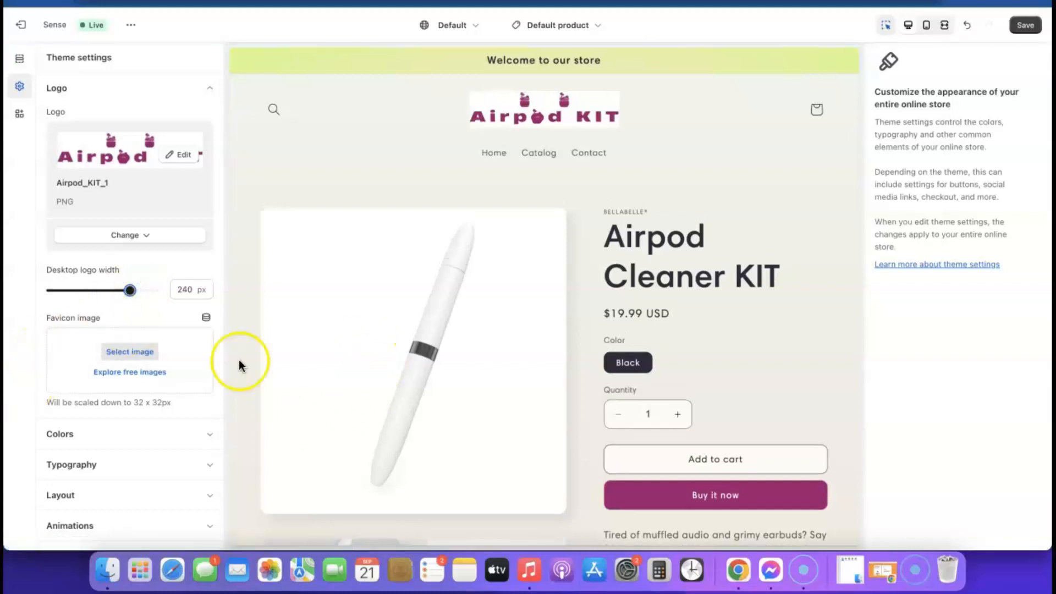
click(928, 26)
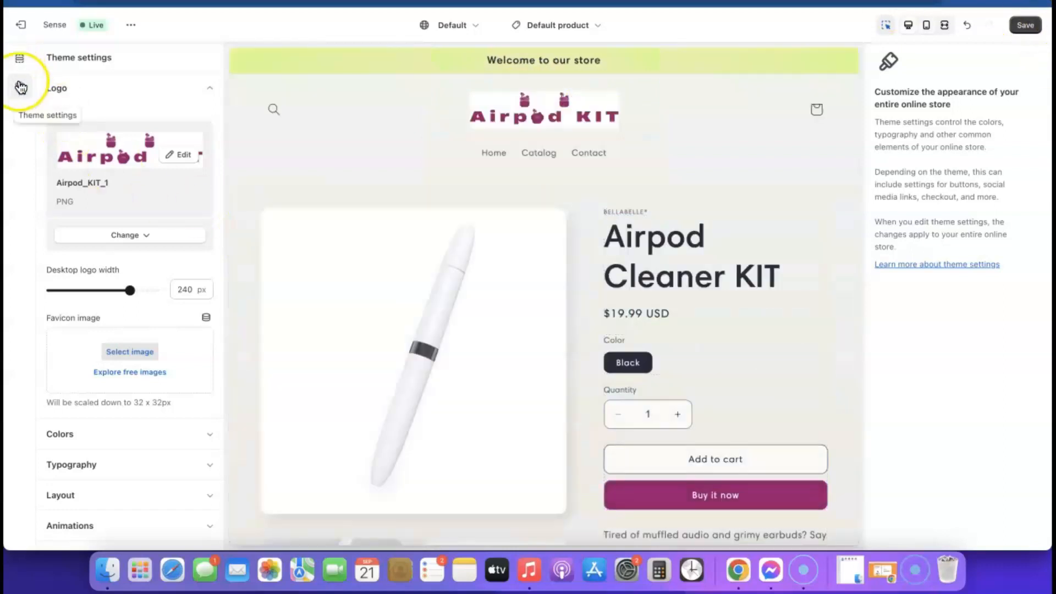
click(20, 86)
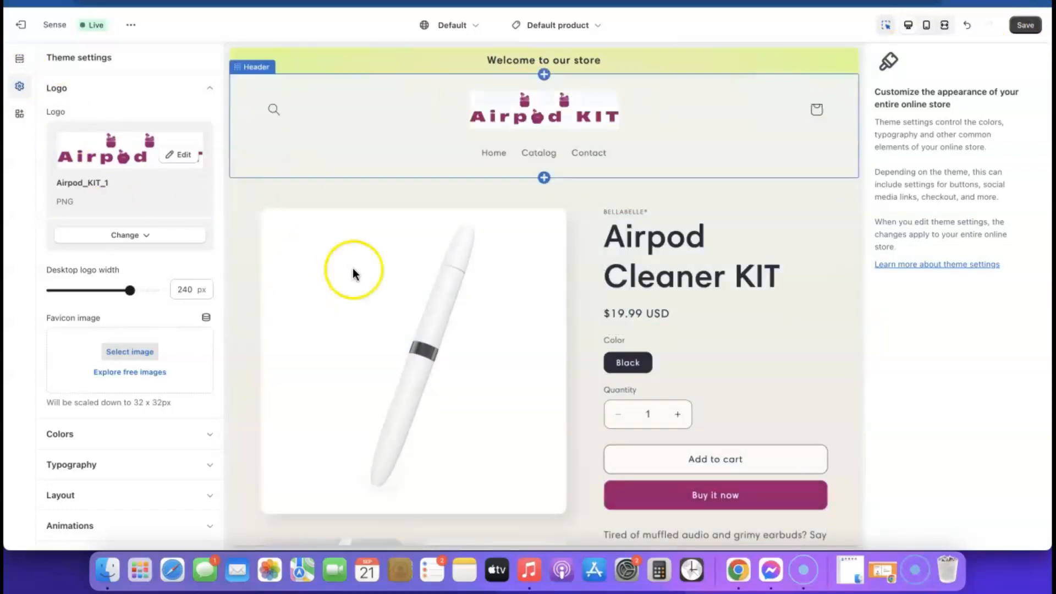
Step: Open colour Scheme 1 and set its background colour to white
click(210, 88)
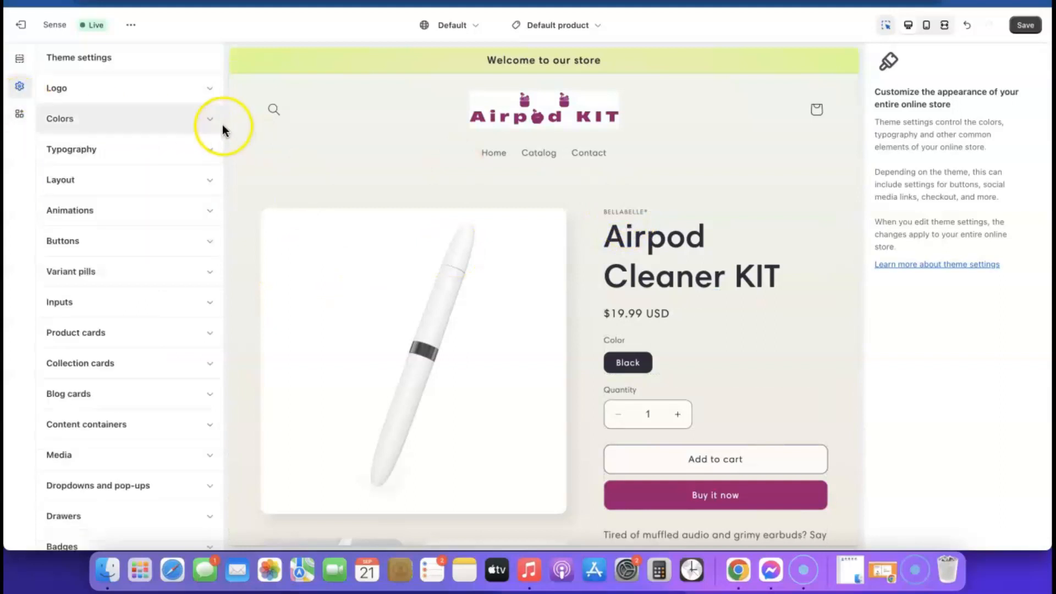
click(209, 119)
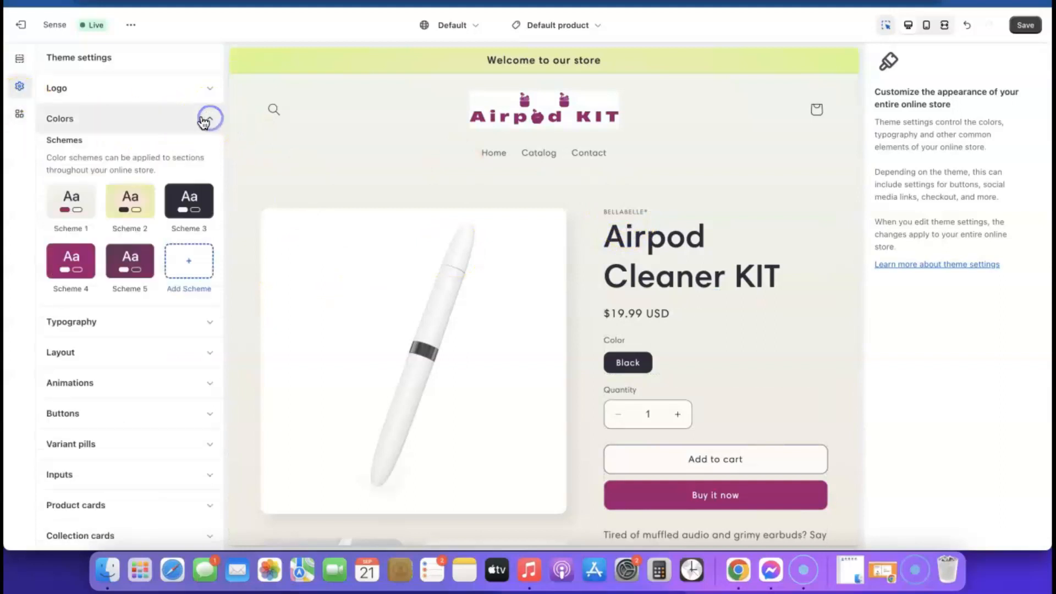
click(69, 204)
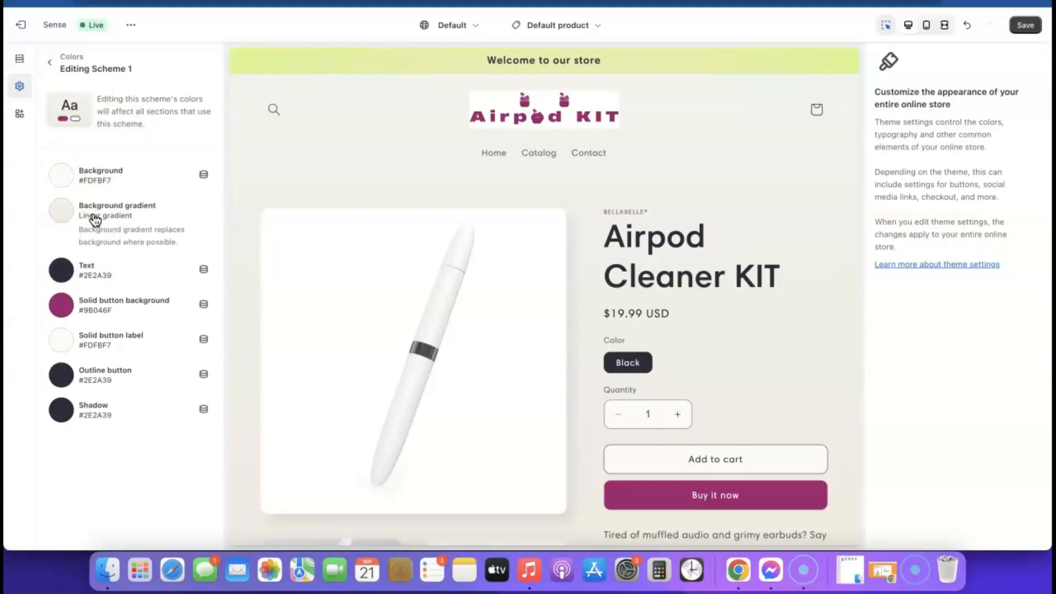
click(67, 179)
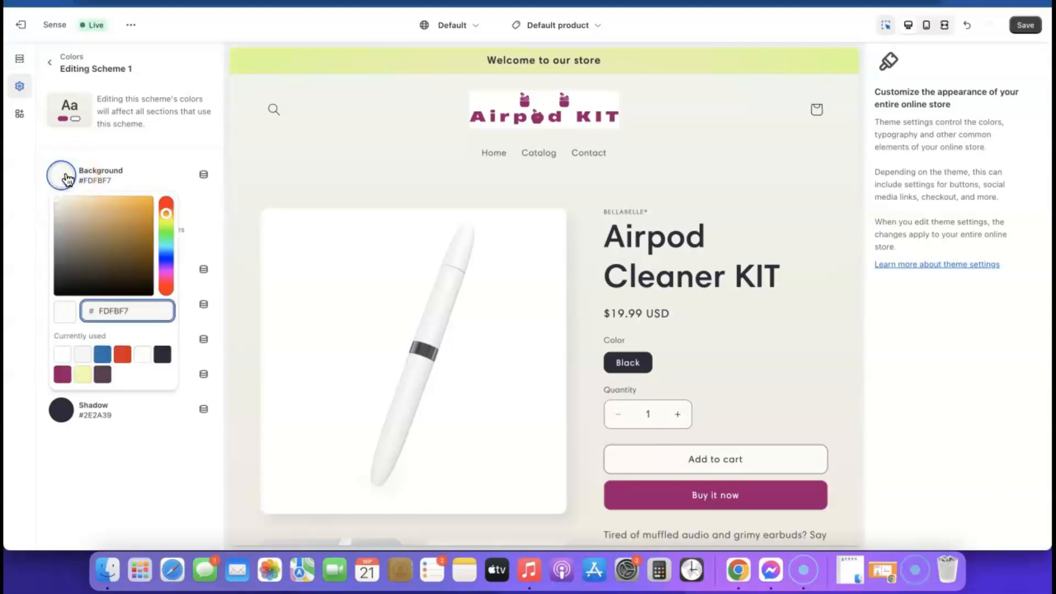
click(63, 355)
click(109, 439)
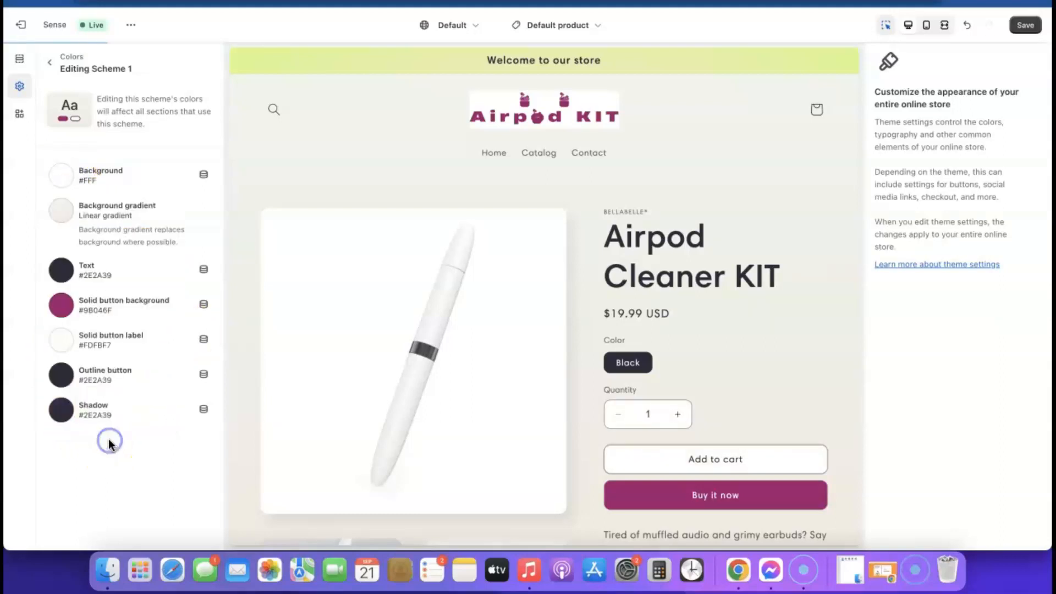
Step: Leave Scheme 1's background gradient unset and go back to the colour schemes list
click(115, 212)
click(111, 208)
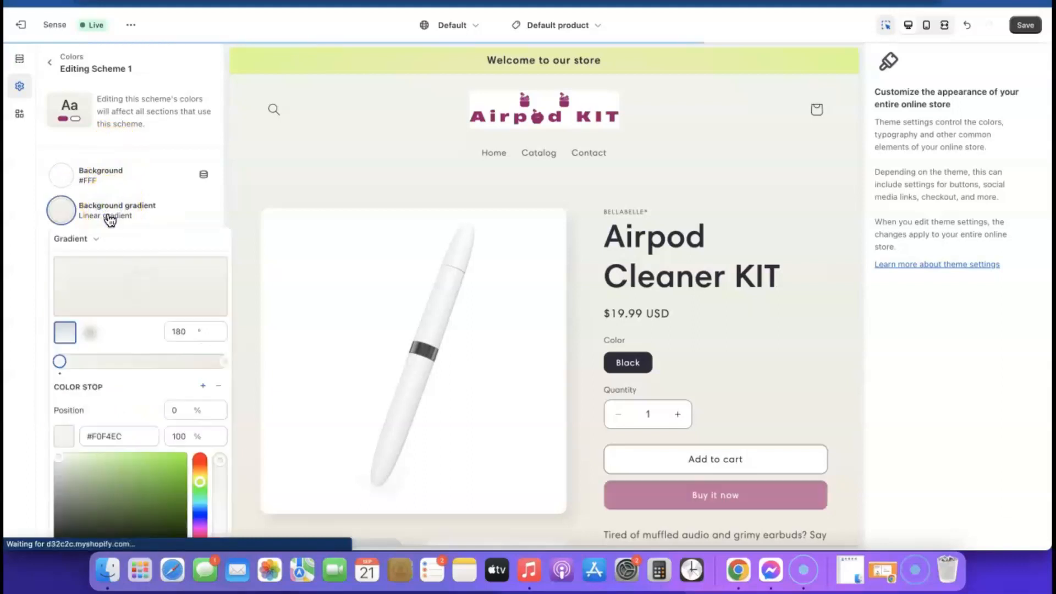
click(180, 210)
click(128, 214)
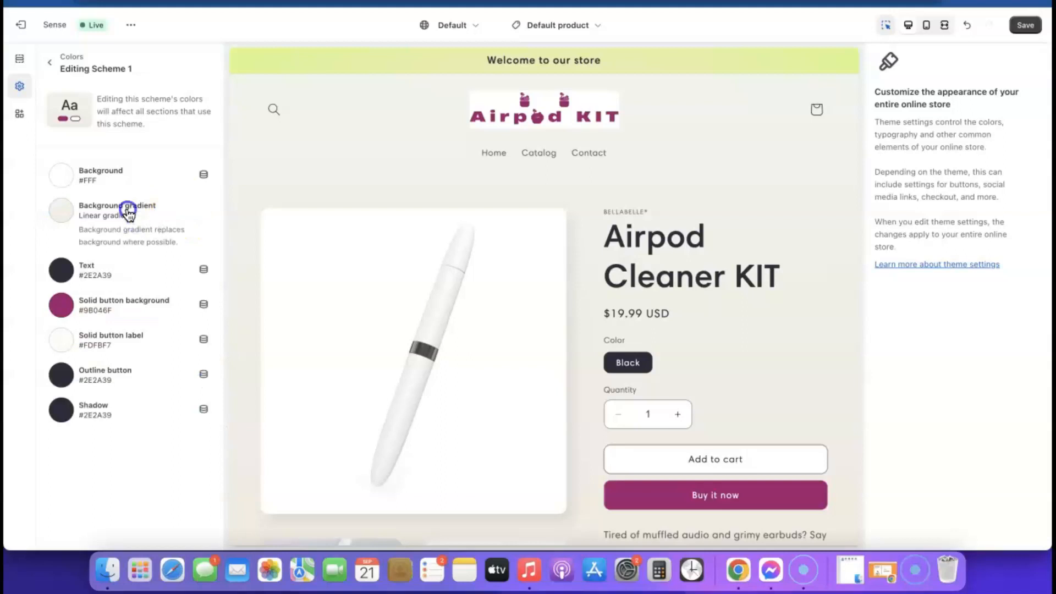
scroll(130, 360, down, 5)
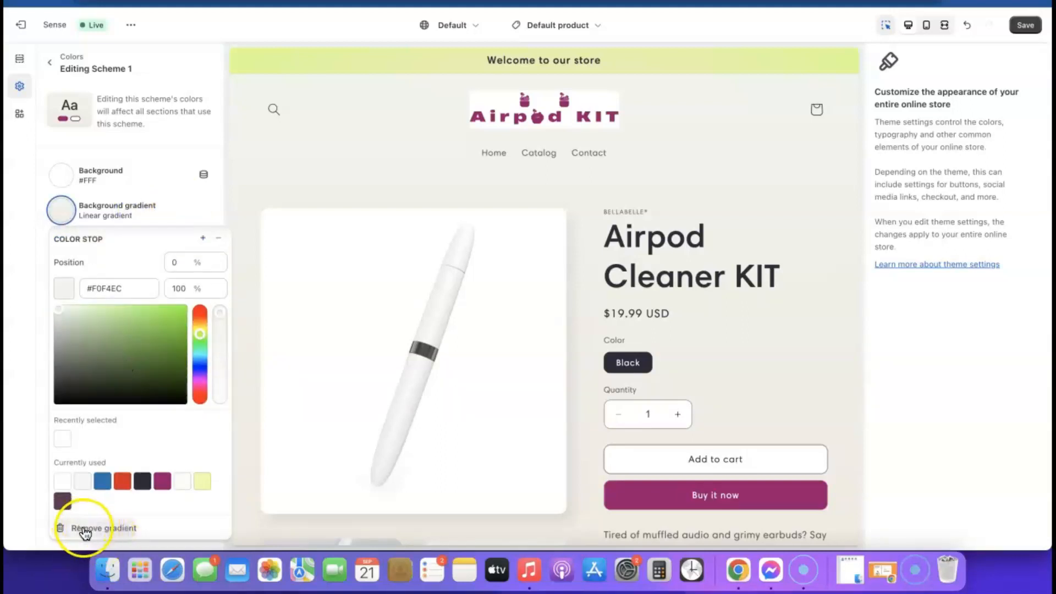
click(109, 529)
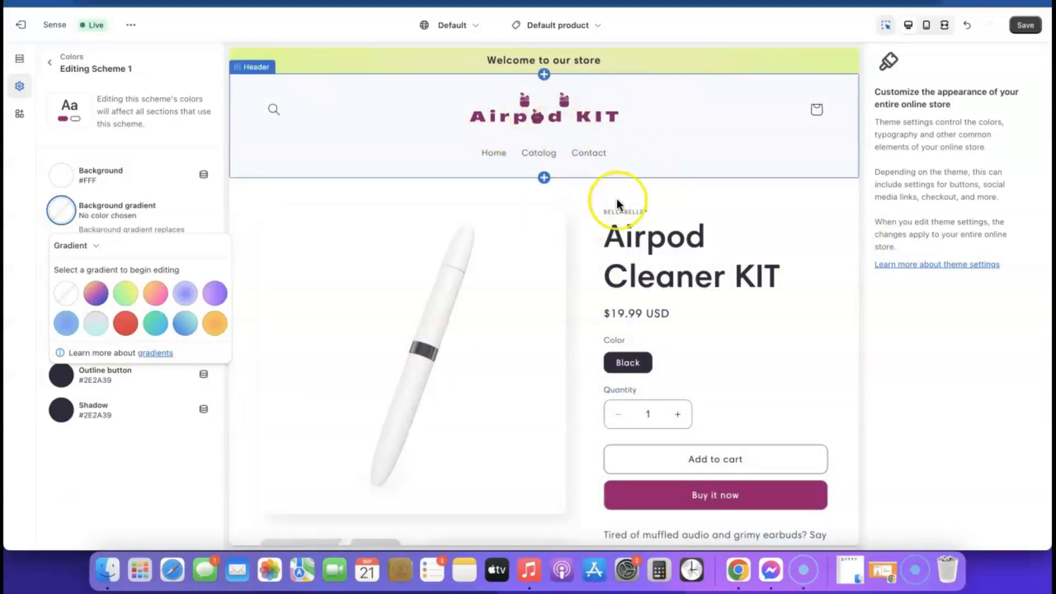
scroll(724, 316, down, 7)
scroll(725, 314, down, 15)
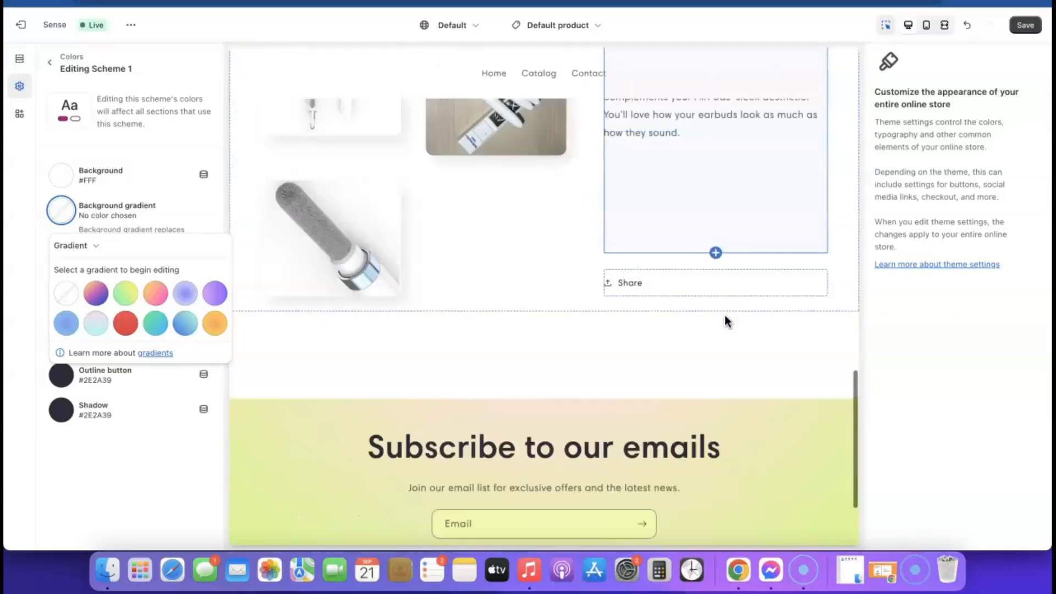
scroll(724, 314, up, 20)
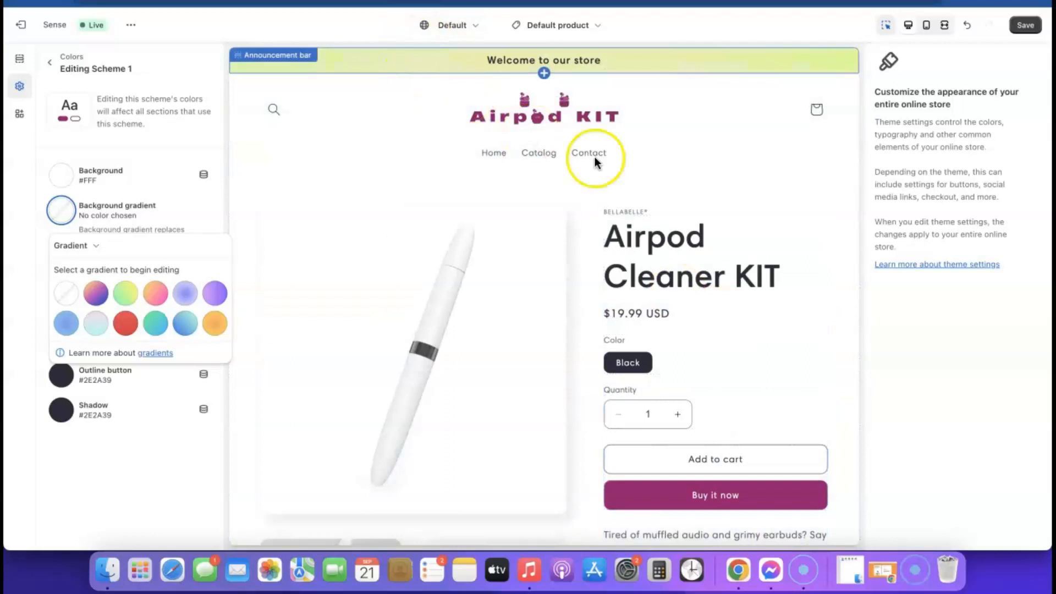
scroll(594, 159, down, 20)
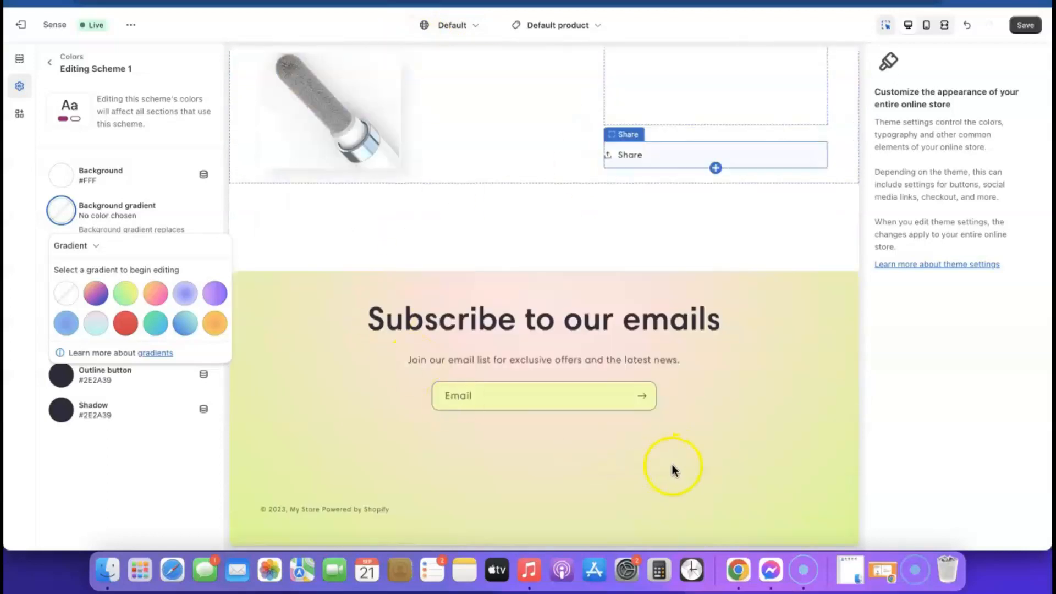
click(54, 137)
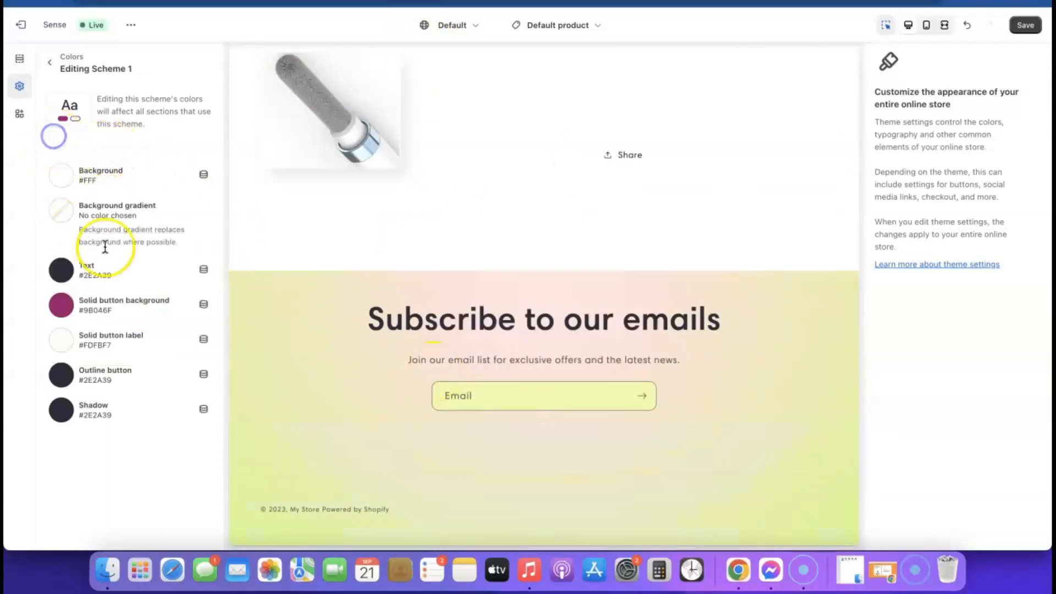
click(49, 63)
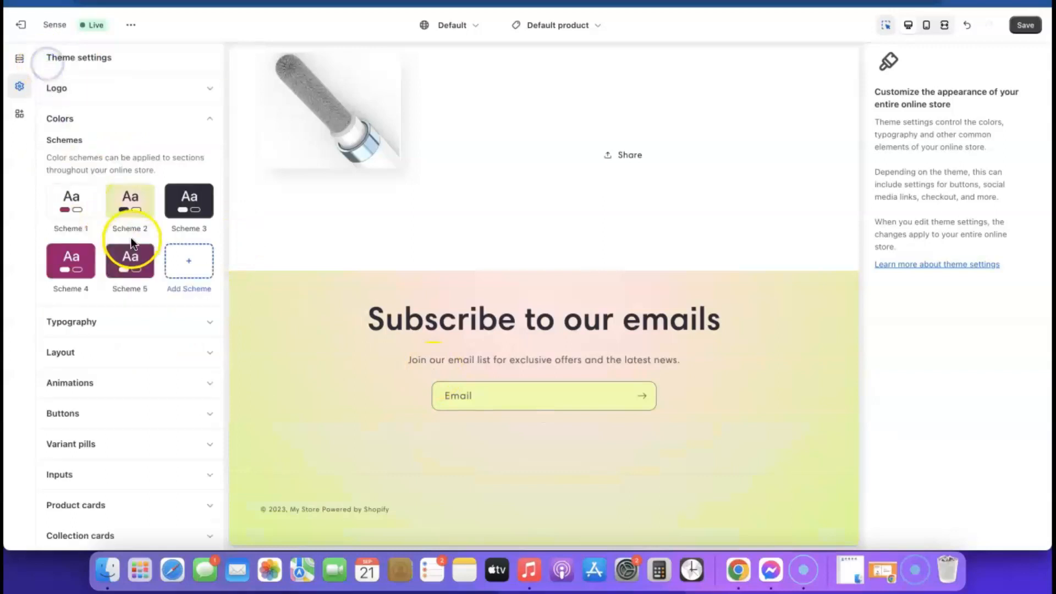
Step: Remove Scheme 2's background gradient, leaving a solid background
click(130, 205)
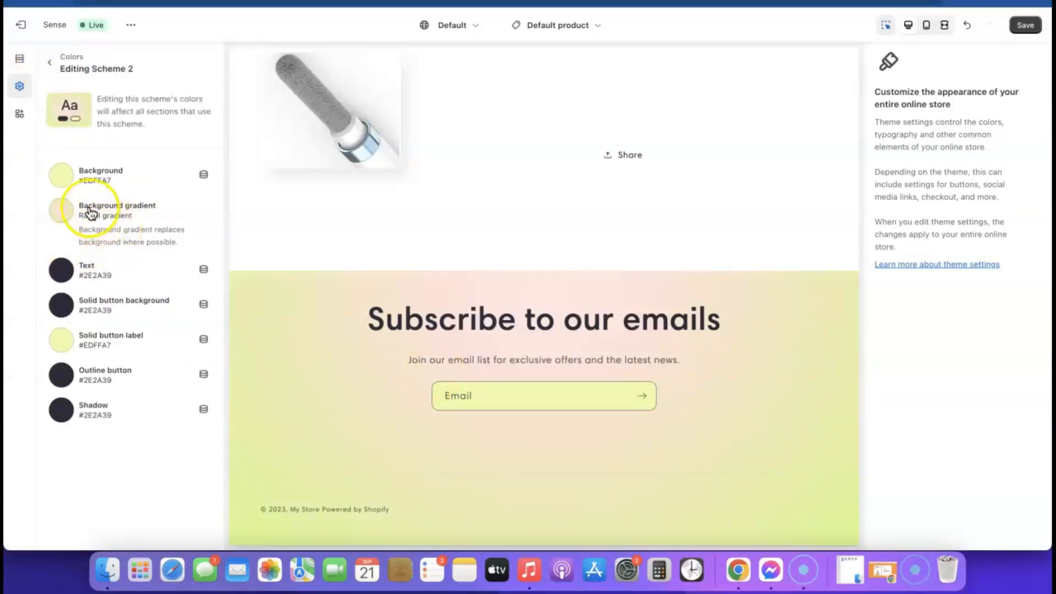
click(66, 208)
scroll(122, 306, down, 5)
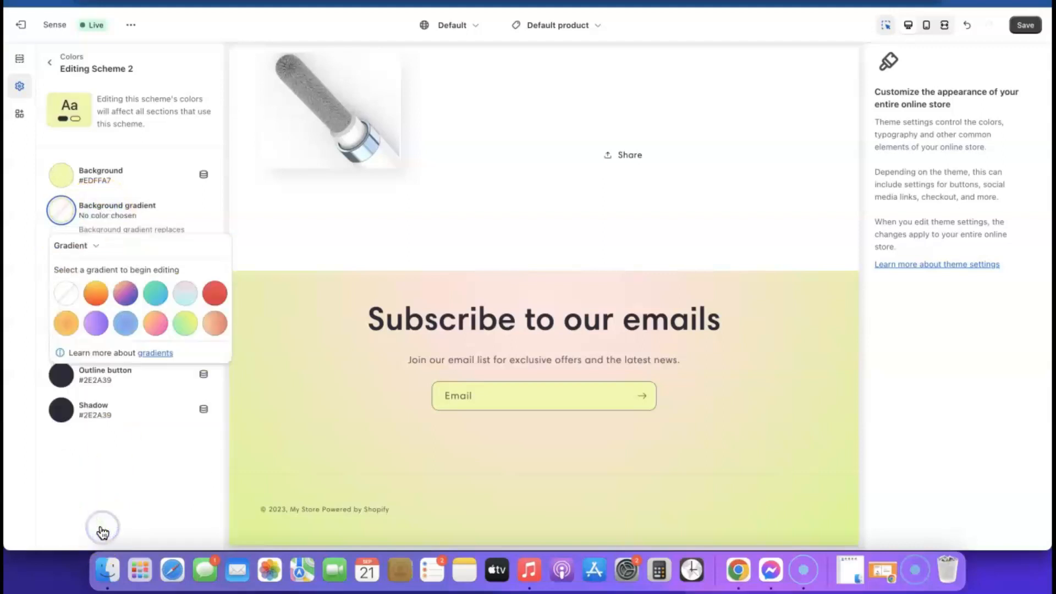
click(55, 464)
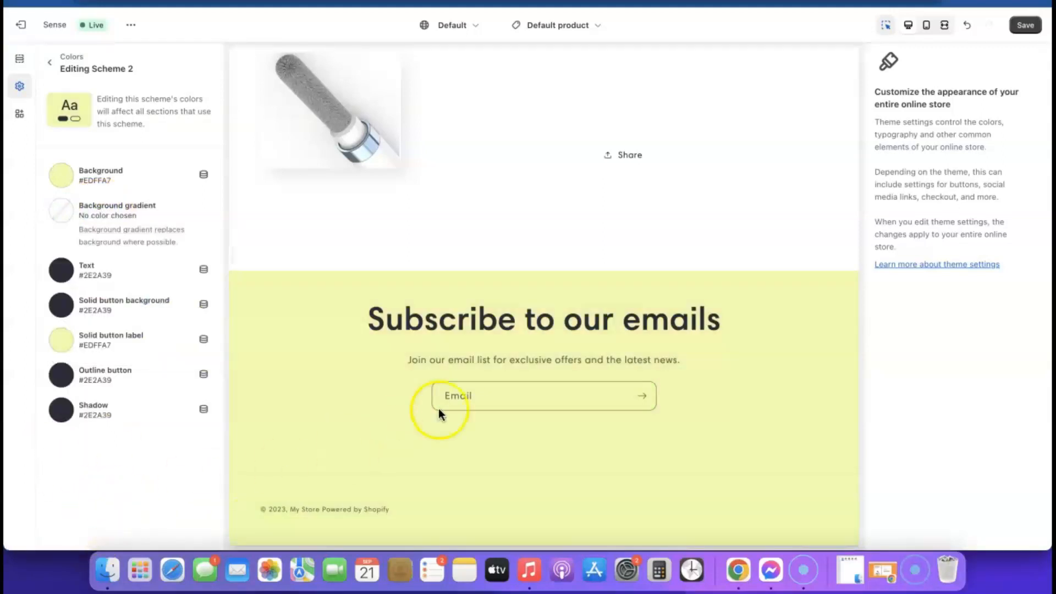
scroll(269, 352, up, 1)
scroll(278, 355, up, 10)
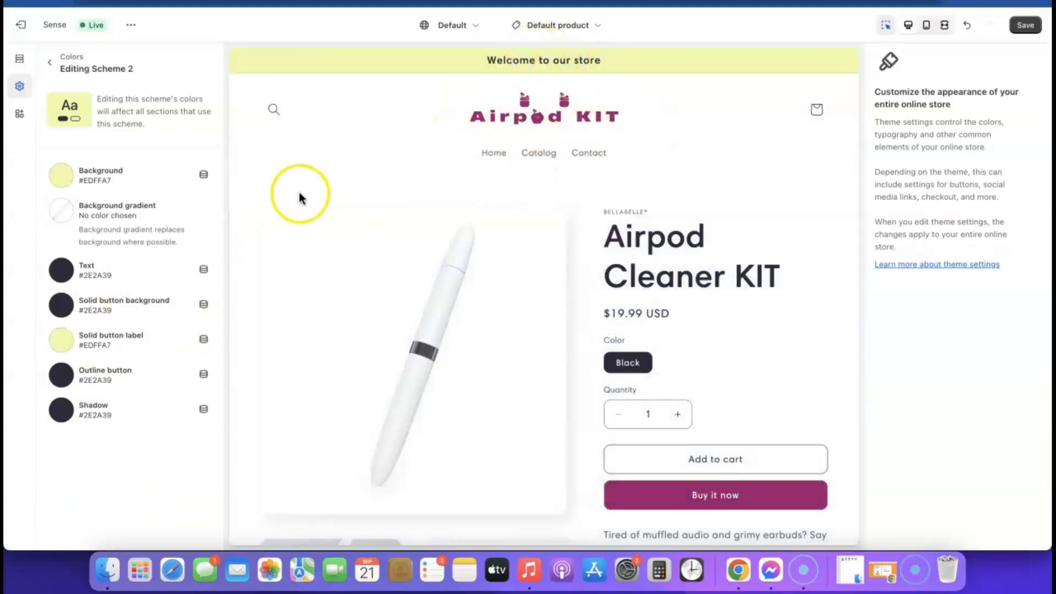
Step: Change Scheme 2's background from magenta to light pink #E1C3D8 and copy the hex value
click(64, 177)
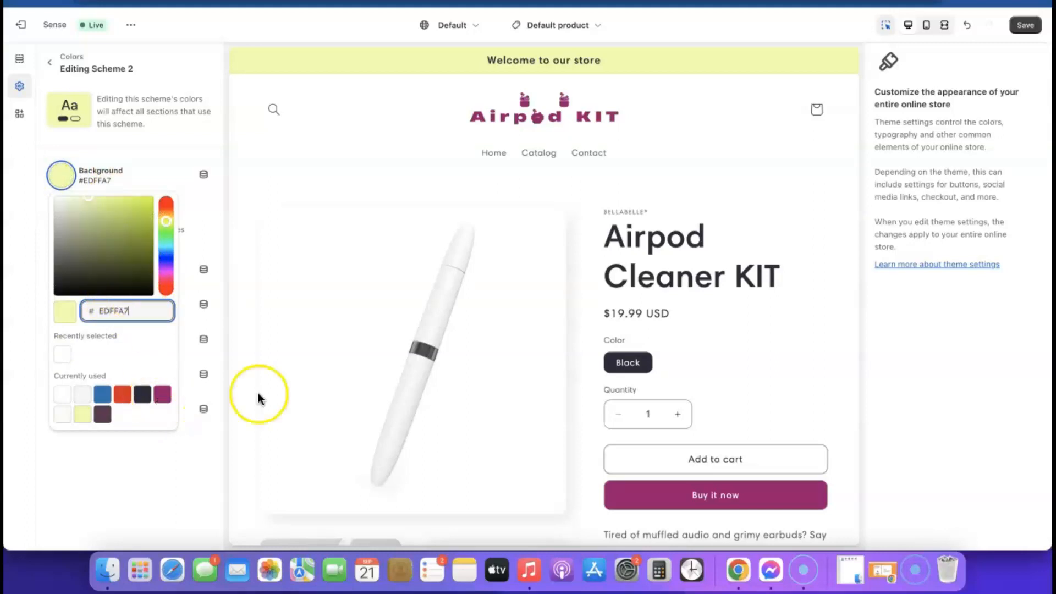
click(162, 395)
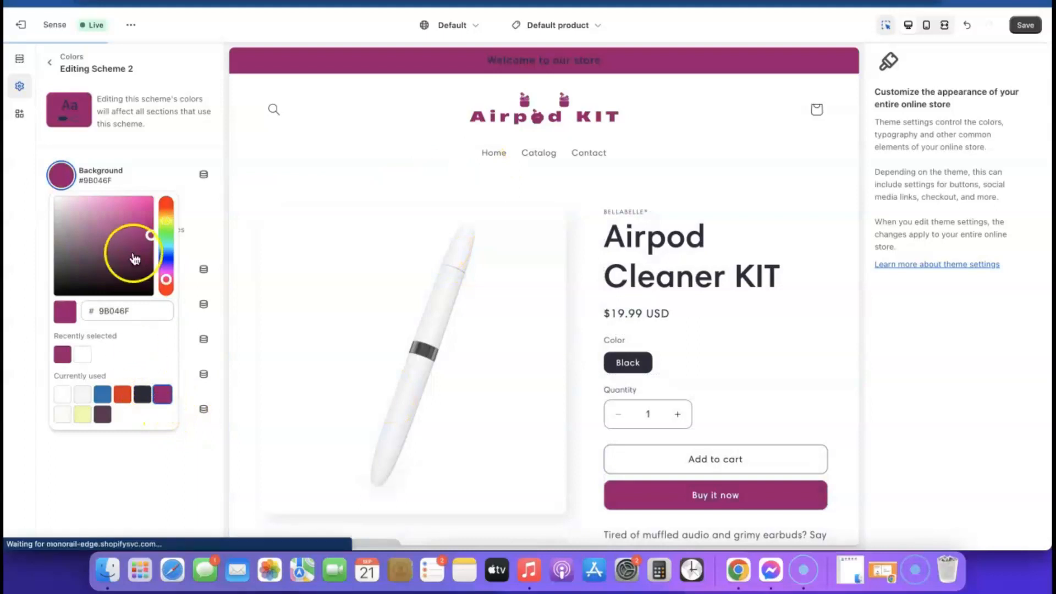
drag(146, 229, 66, 210)
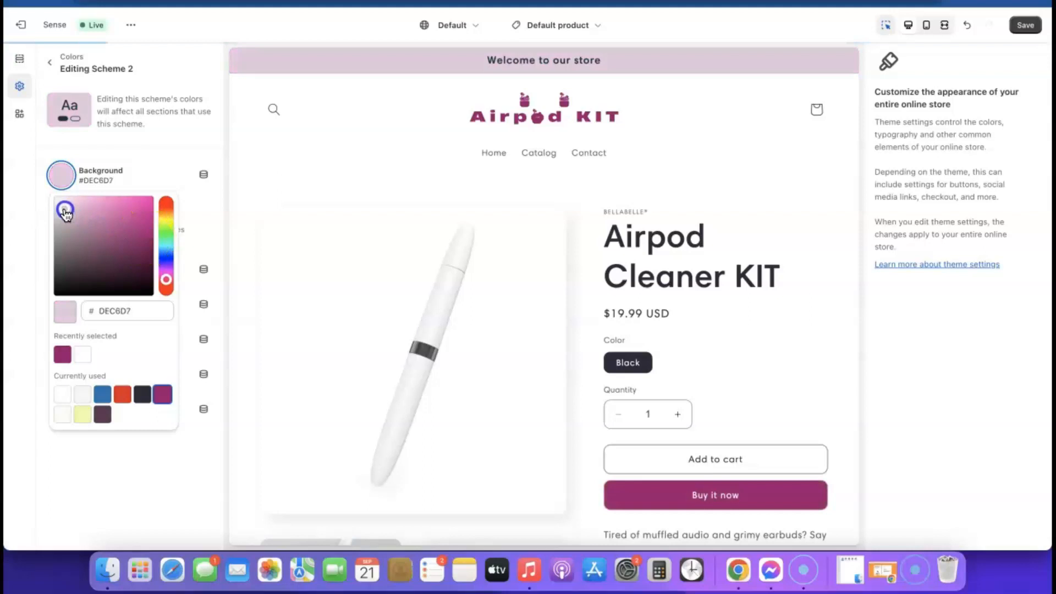
drag(66, 211, 67, 207)
click(147, 314)
double_click(147, 312)
right_click(147, 312)
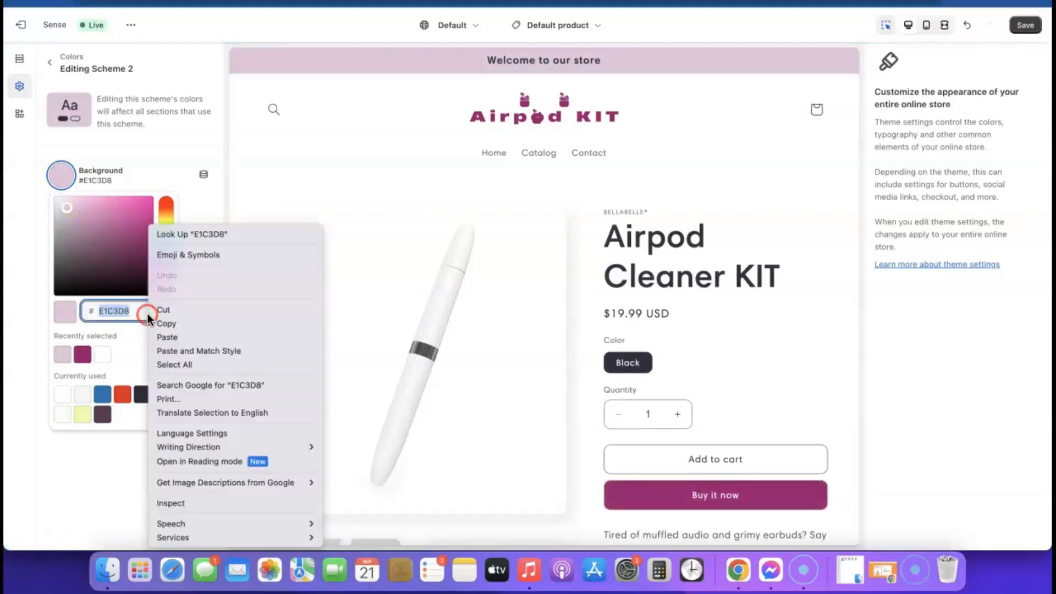
click(173, 323)
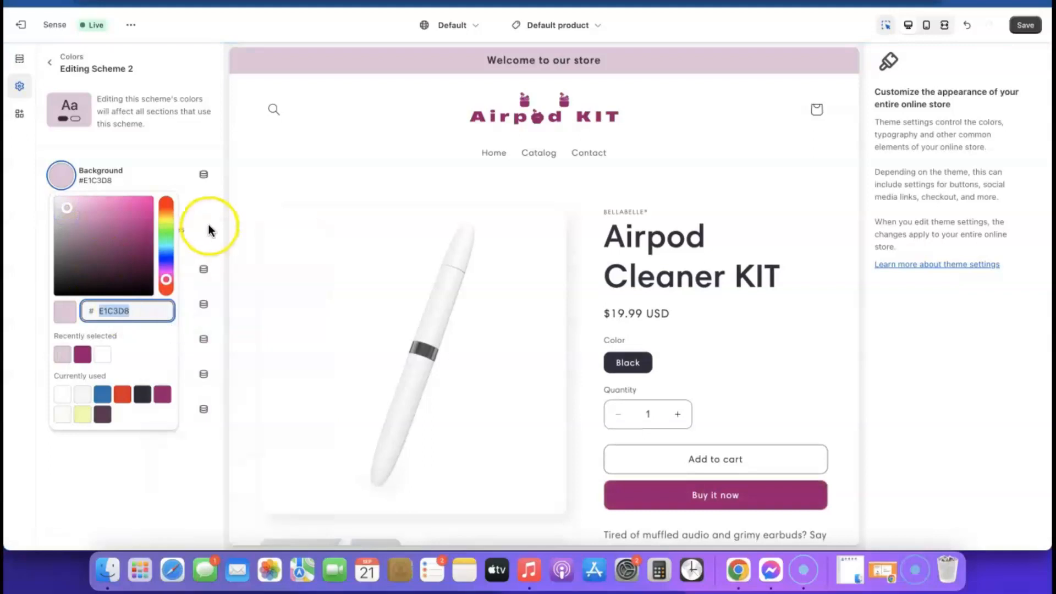
click(227, 177)
scroll(461, 361, down, 1)
scroll(461, 360, down, 15)
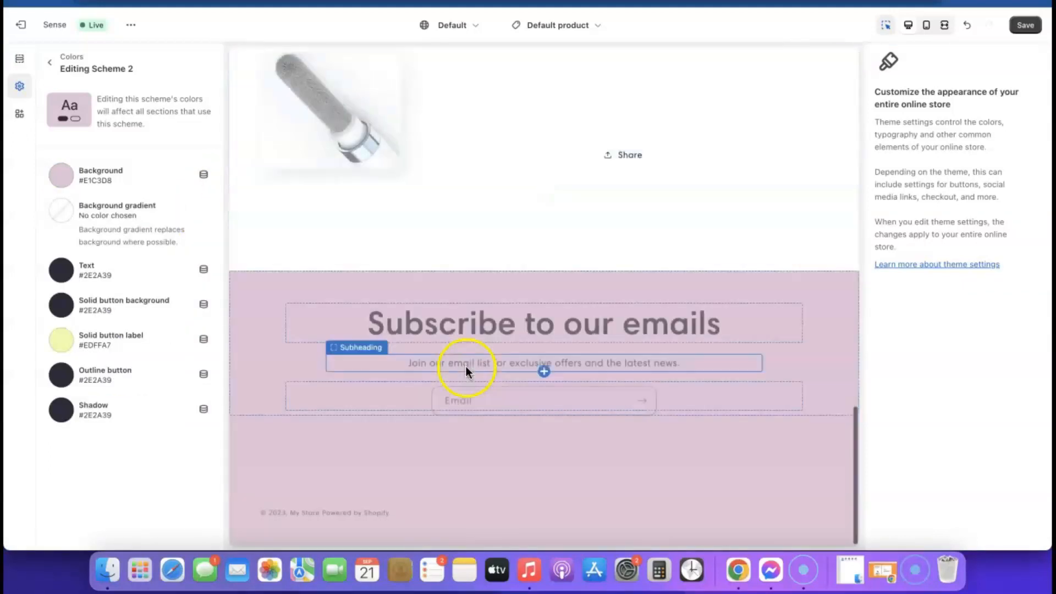
scroll(476, 422, up, 15)
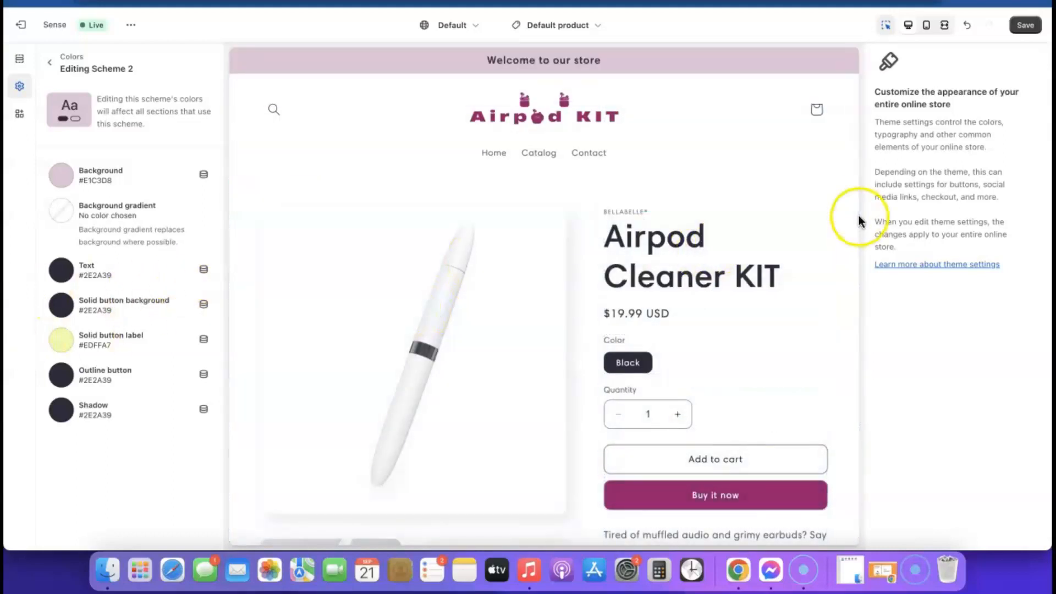
Step: Save the theme with the new pink colour scheme
click(1027, 26)
scroll(640, 249, down, 15)
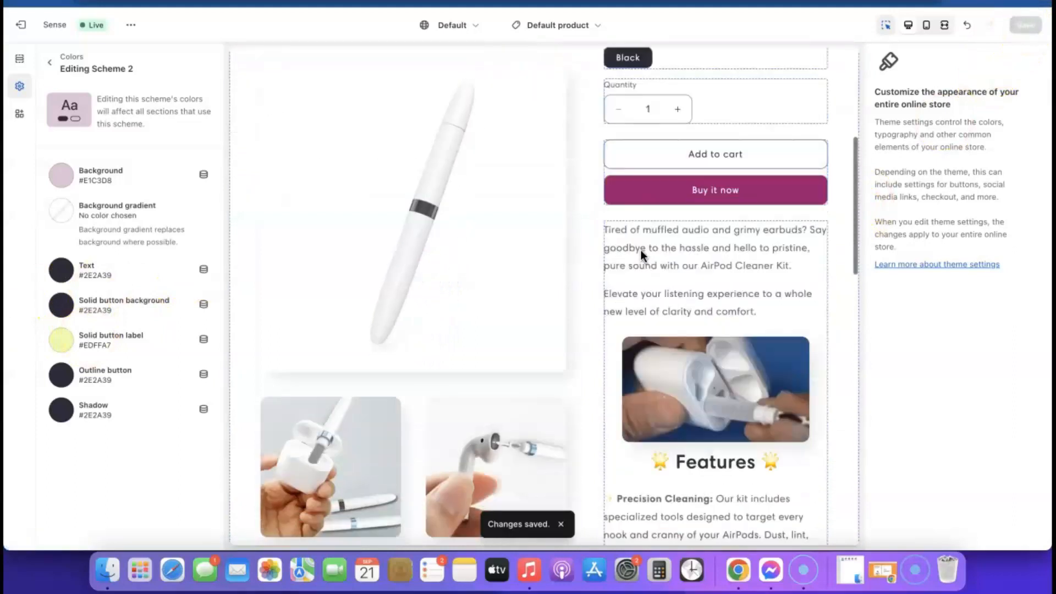
scroll(640, 249, down, 10)
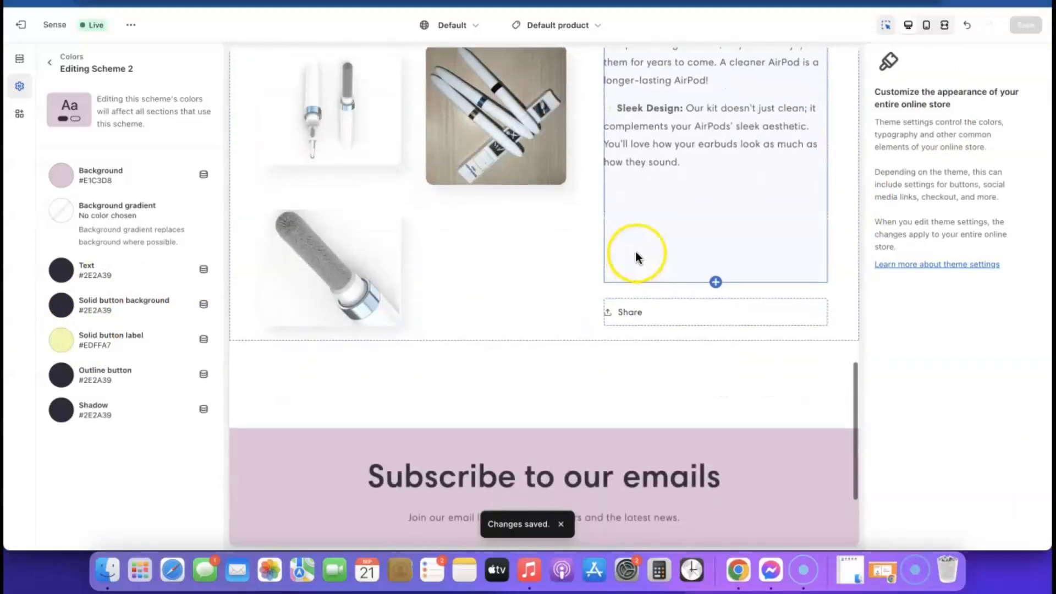
scroll(717, 212, up, 20)
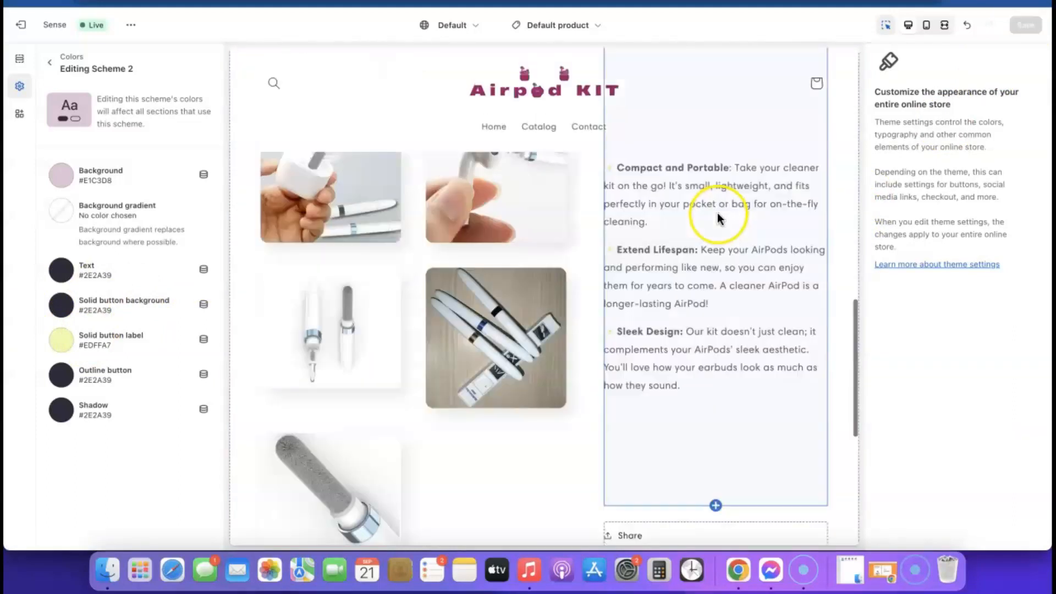
Step: View the theme on the live storefront
click(131, 25)
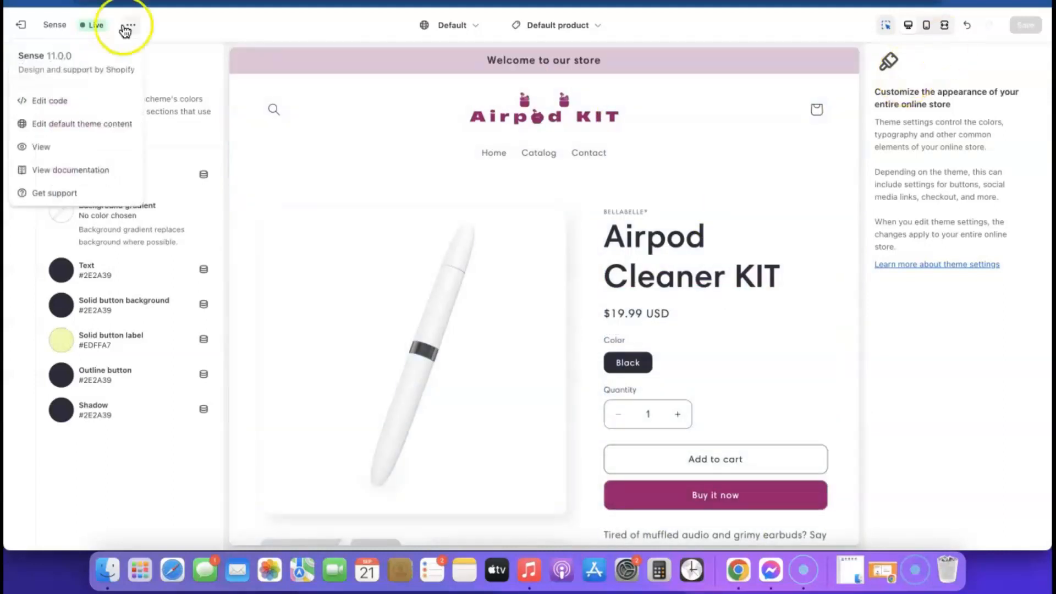
click(44, 147)
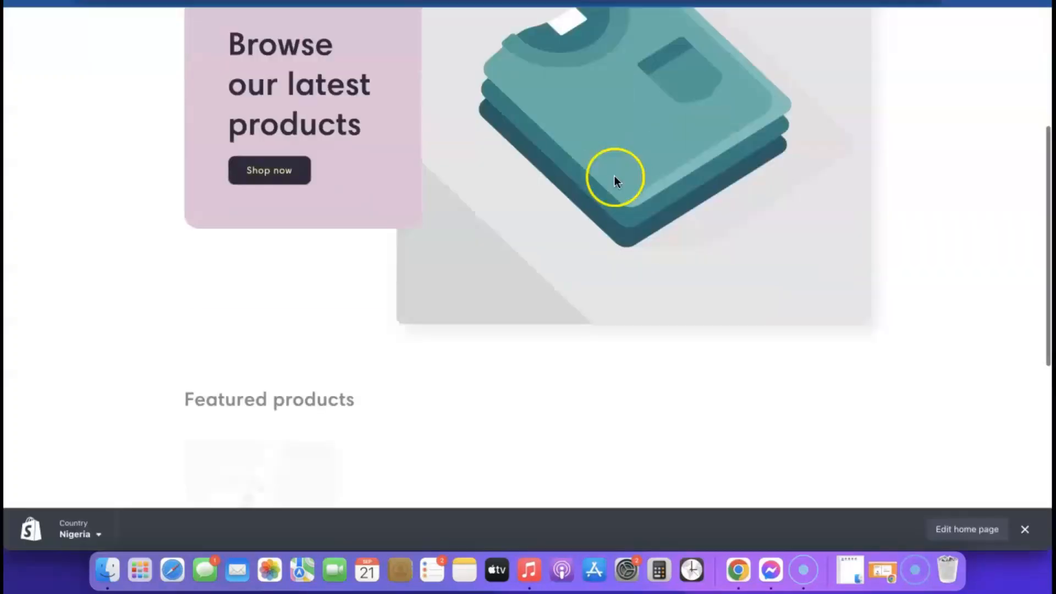
scroll(615, 177, down, 8)
scroll(615, 177, up, 3)
scroll(615, 179, up, 5)
scroll(615, 180, down, 10)
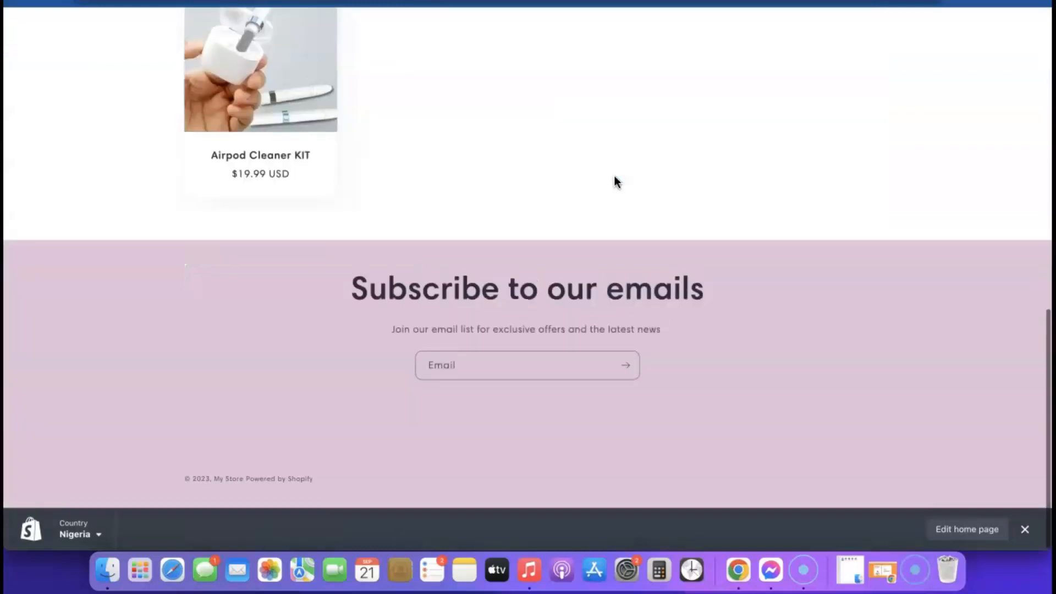
scroll(615, 179, up, 1)
Step: Check the Airpod Cleaner KIT product page without the preview bar, then return to the editor
click(321, 115)
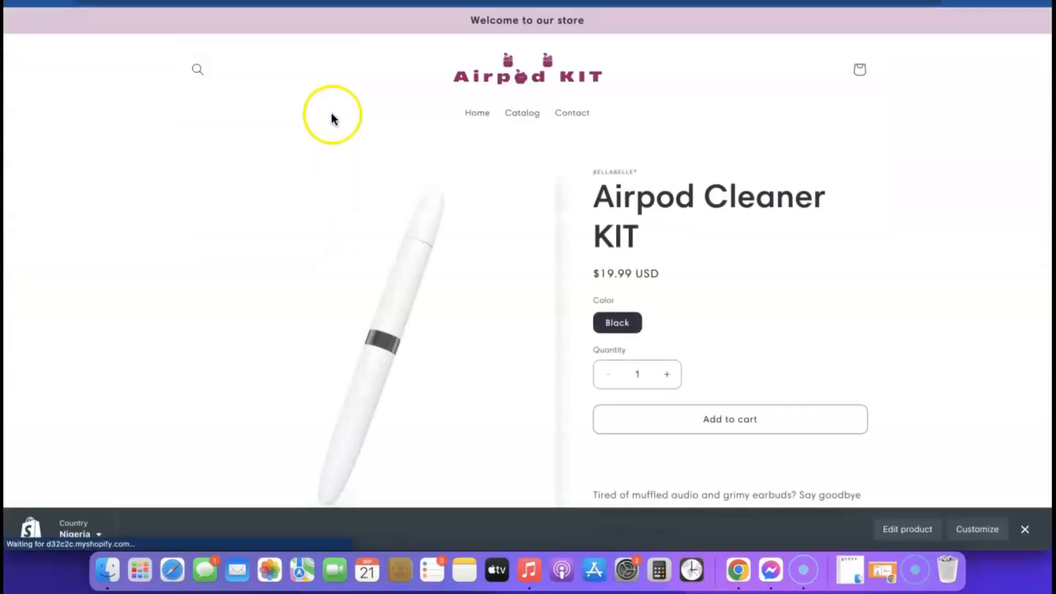
scroll(690, 177, down, 1)
scroll(690, 177, down, 3)
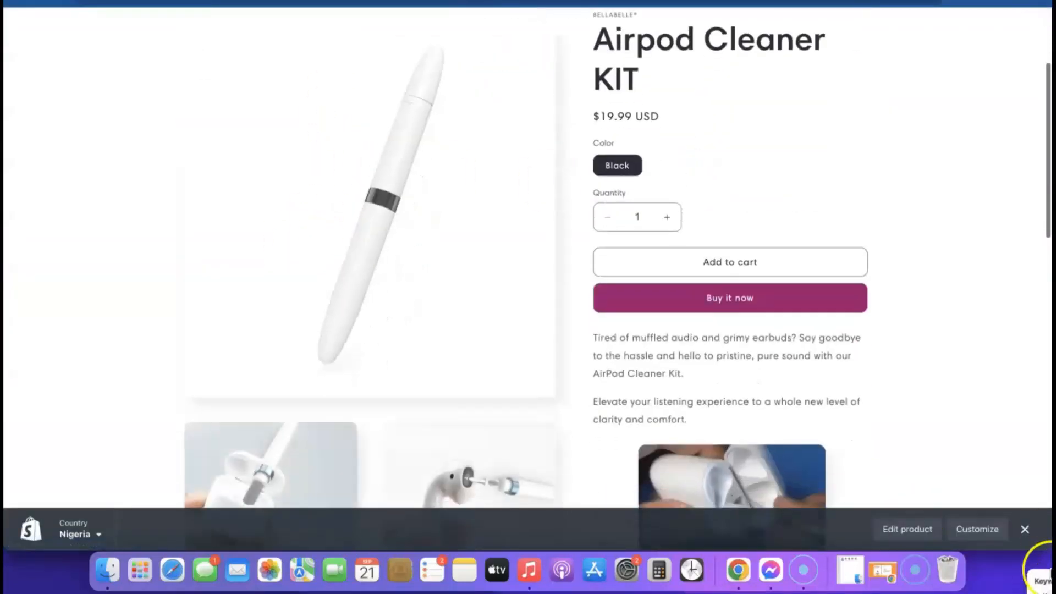
click(1025, 529)
scroll(641, 319, down, 5)
scroll(642, 329, down, 10)
scroll(642, 329, up, 15)
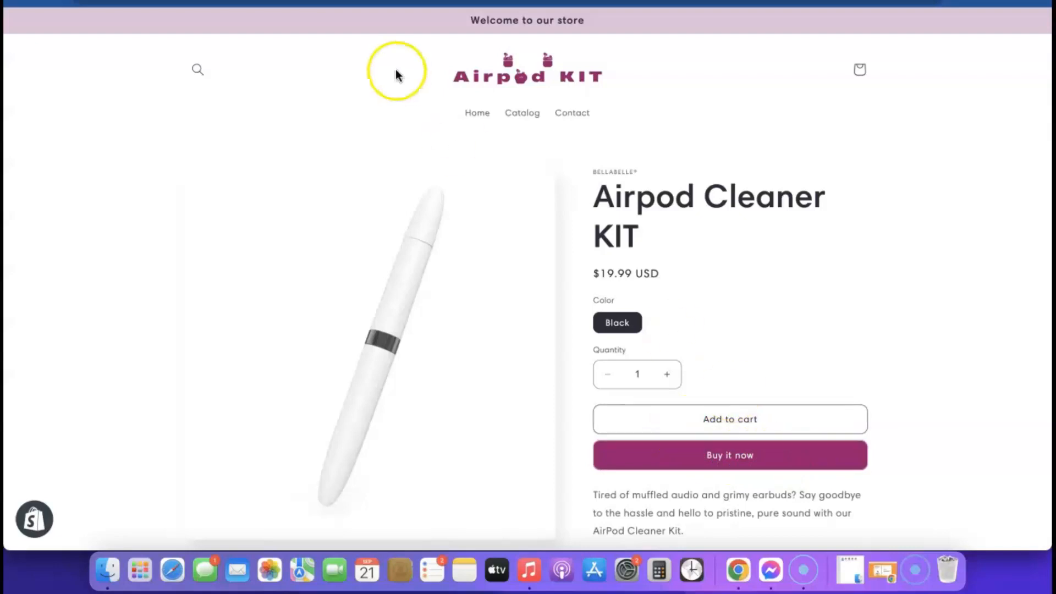
click(264, 2)
Step: Turn off 'Show dynamic checkout buttons' on the Buy buttons block and save
scroll(681, 265, down, 1)
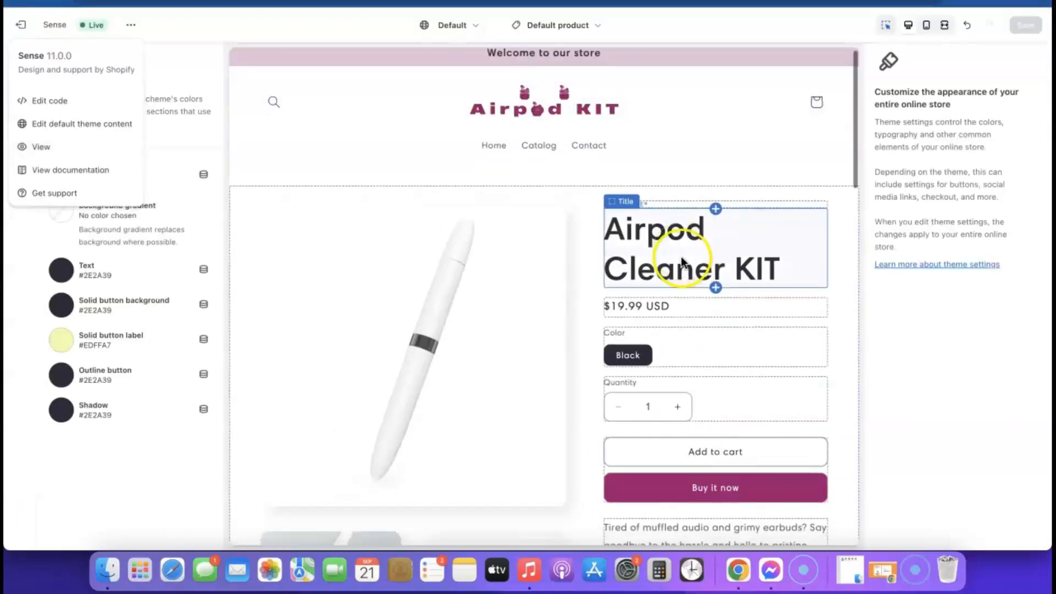
scroll(699, 308, down, 2)
click(713, 357)
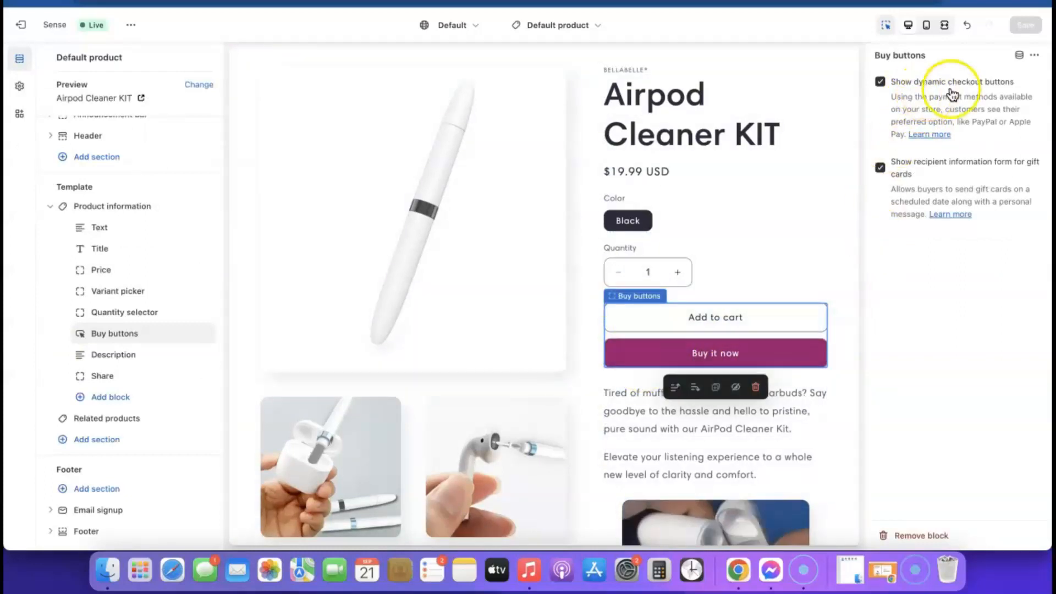
click(879, 83)
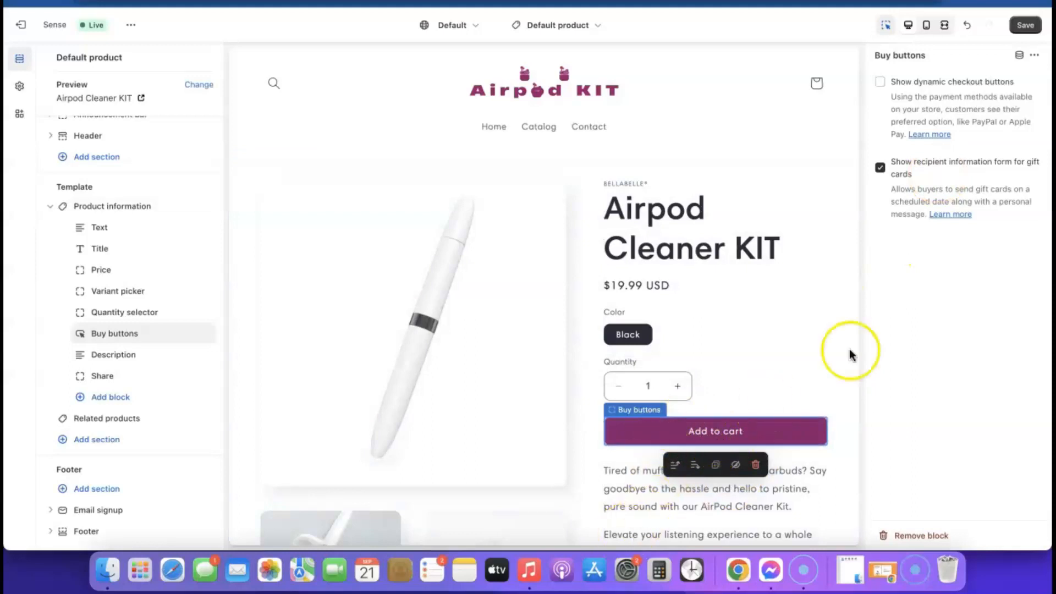
click(1026, 26)
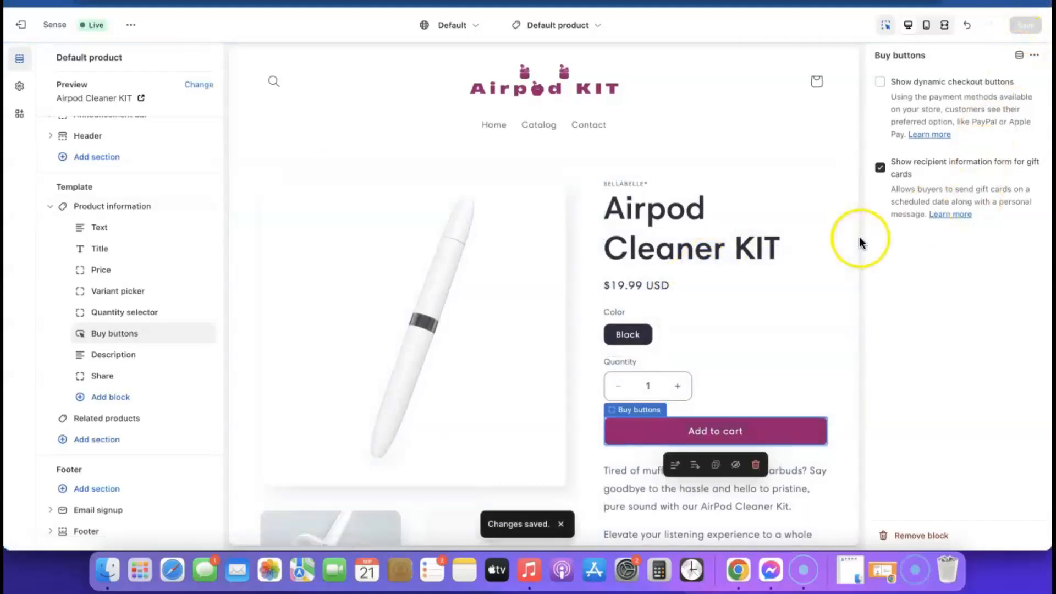
scroll(452, 242, down, 10)
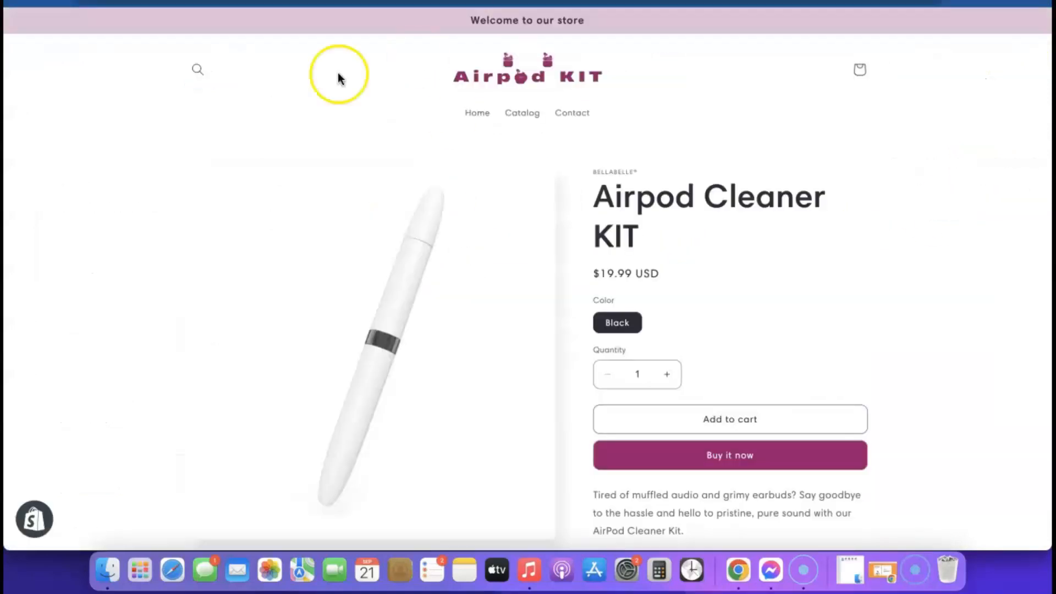
Step: Scroll through the live Airpod Cleaner KIT page to confirm only Add to cart remains
scroll(685, 111, down, 3)
scroll(674, 259, up, 1)
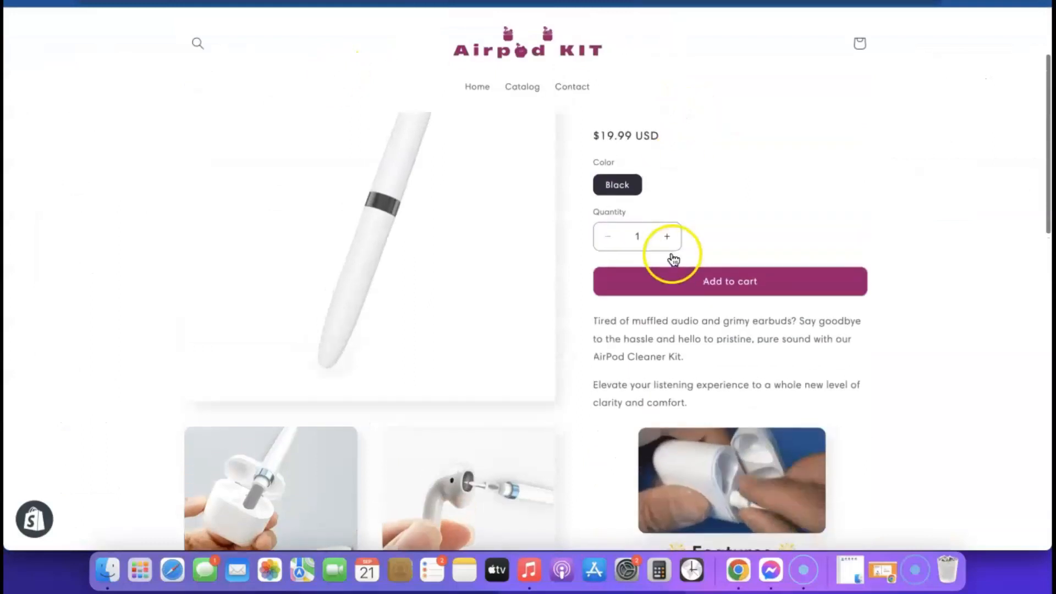
scroll(674, 259, up, 3)
scroll(660, 253, down, 8)
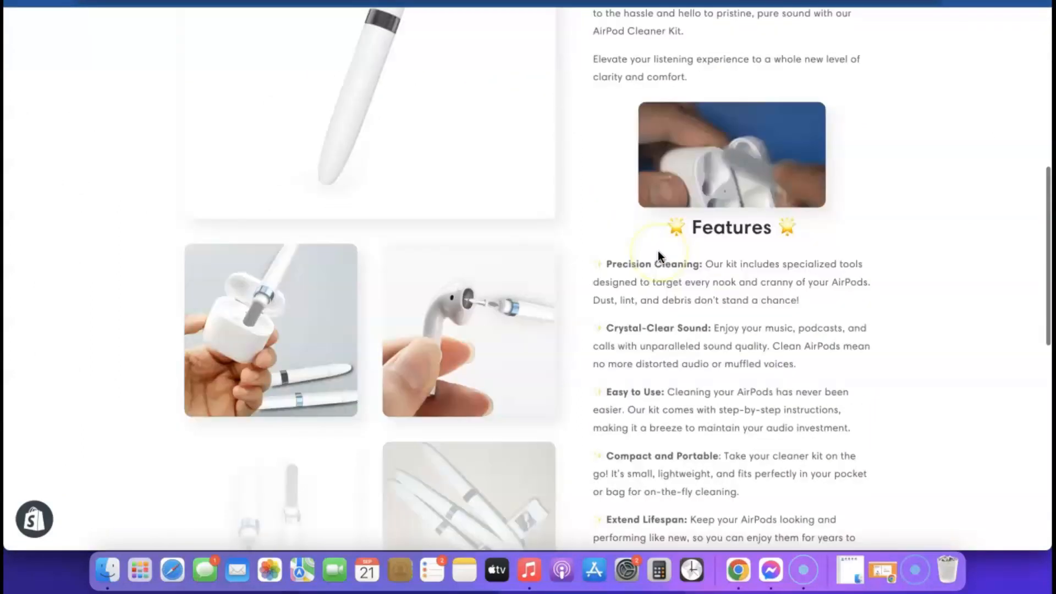
scroll(658, 250, down, 10)
scroll(658, 251, up, 15)
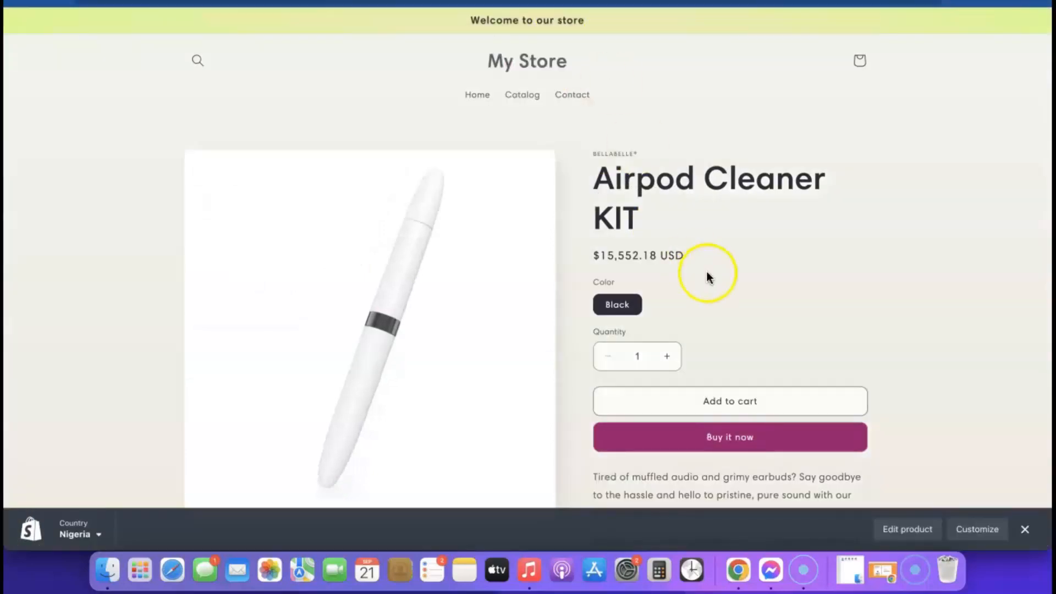
scroll(708, 276, down, 1)
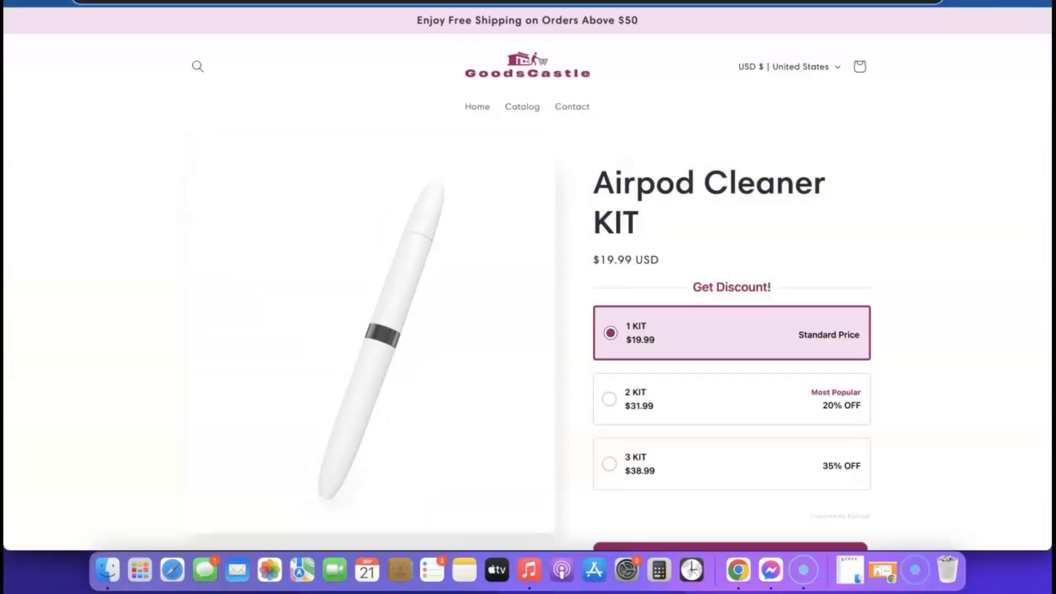
scroll(719, 232, down, 2)
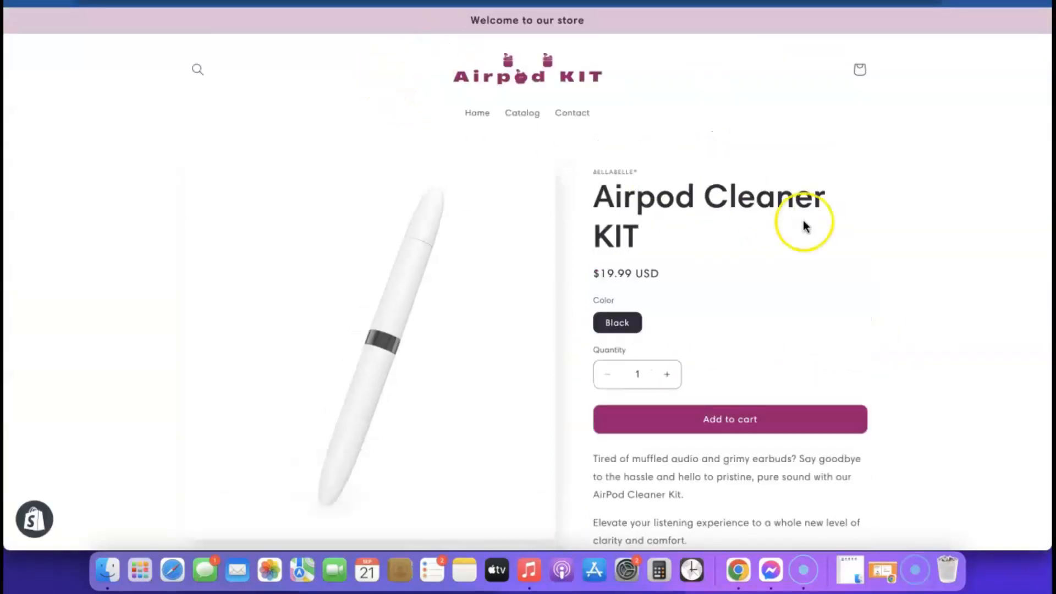
scroll(804, 226, down, 5)
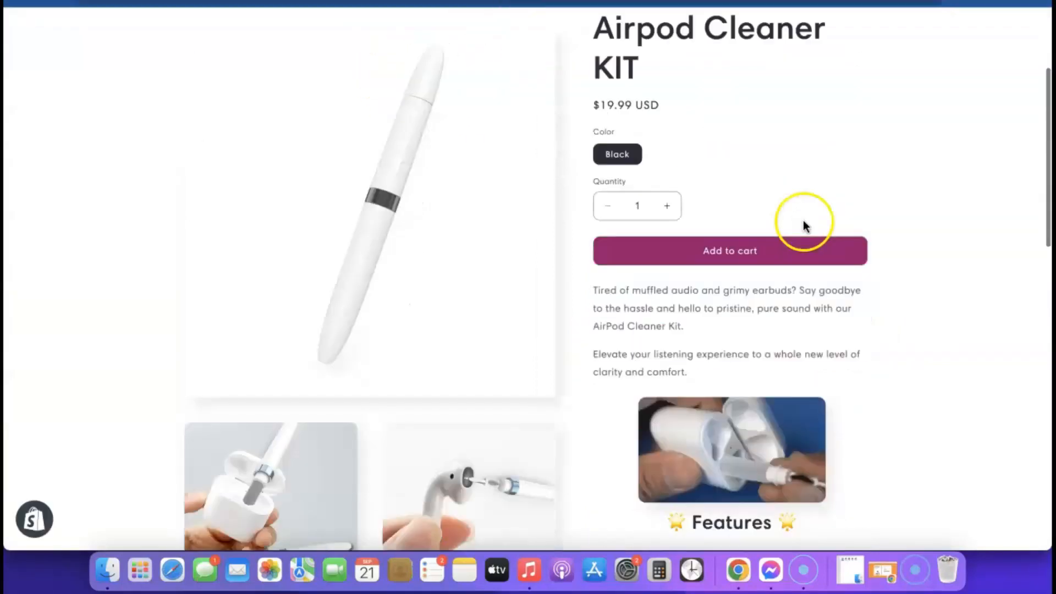
scroll(688, 365, up, 5)
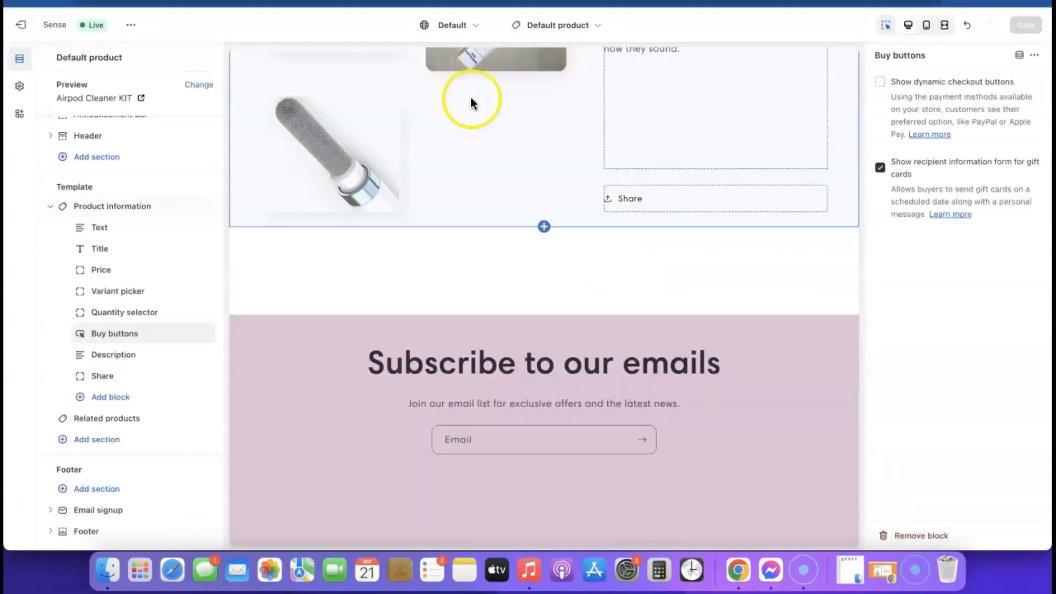
scroll(631, 216, up, 15)
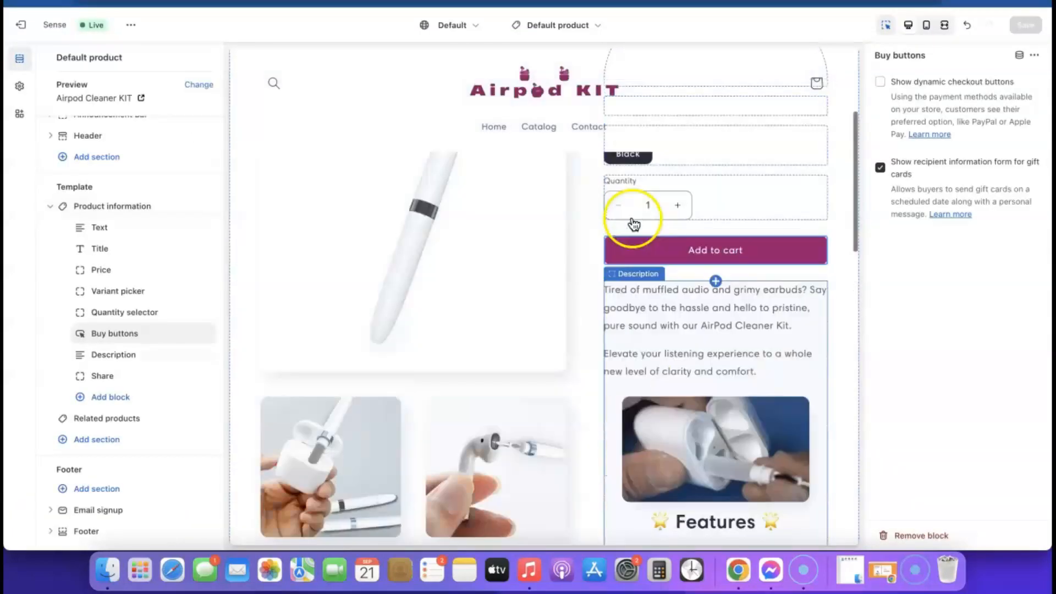
Step: Switch the editor's template from Default product to Home page
click(595, 28)
click(506, 87)
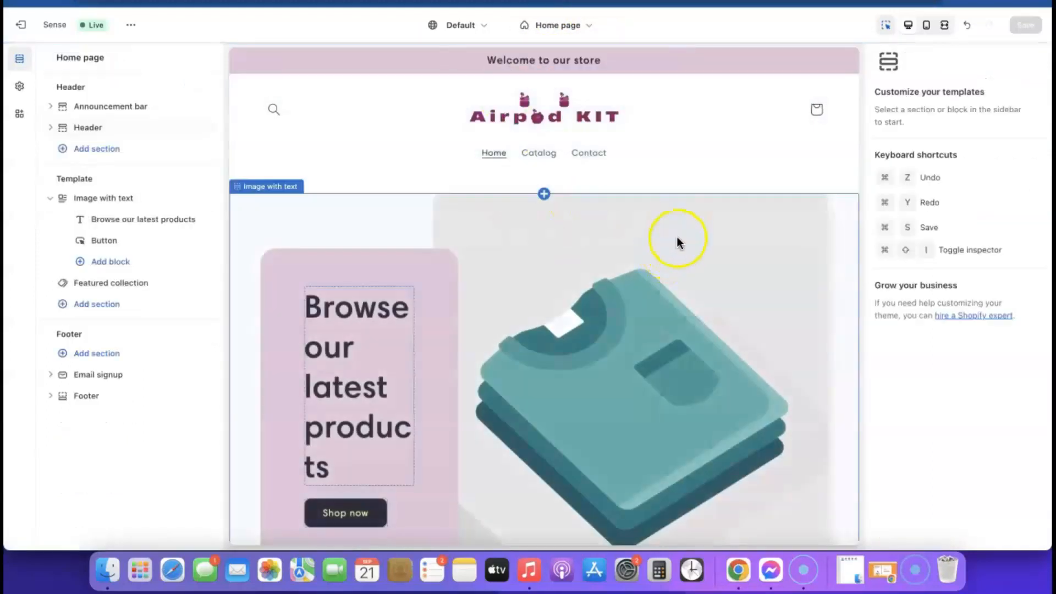
scroll(674, 237, down, 6)
scroll(672, 238, down, 6)
scroll(672, 237, up, 12)
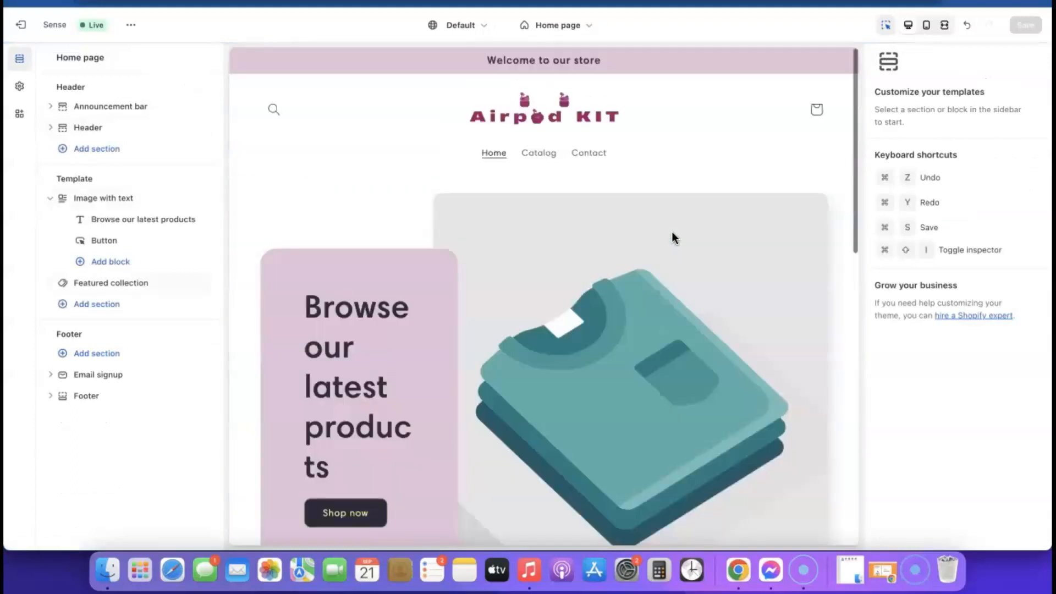
Step: Swap the Image with text picture for the free Phones & Cases woman-checking-phone photo
scroll(672, 380, down, 5)
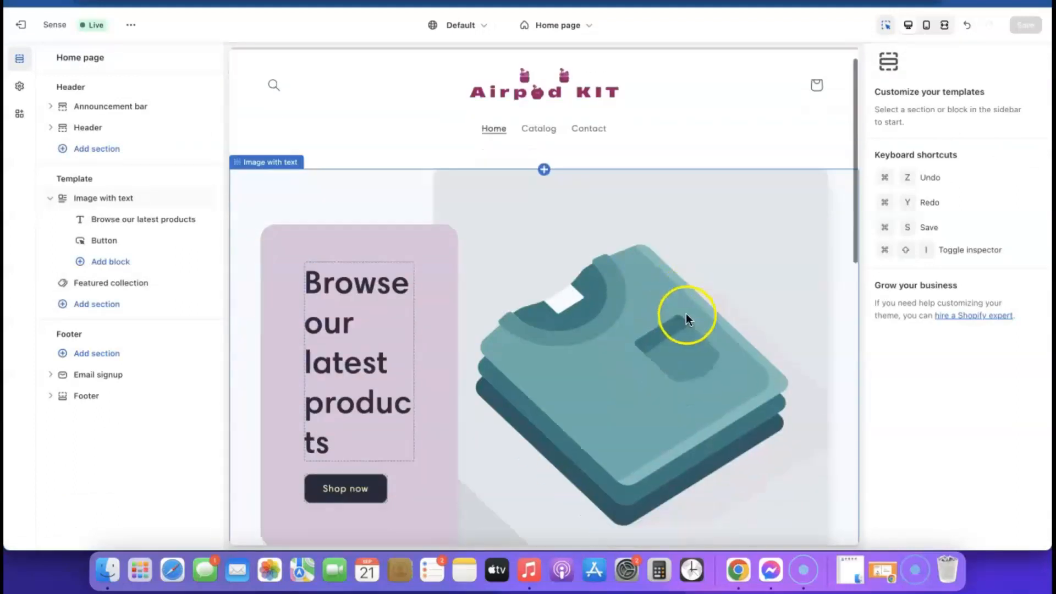
click(627, 244)
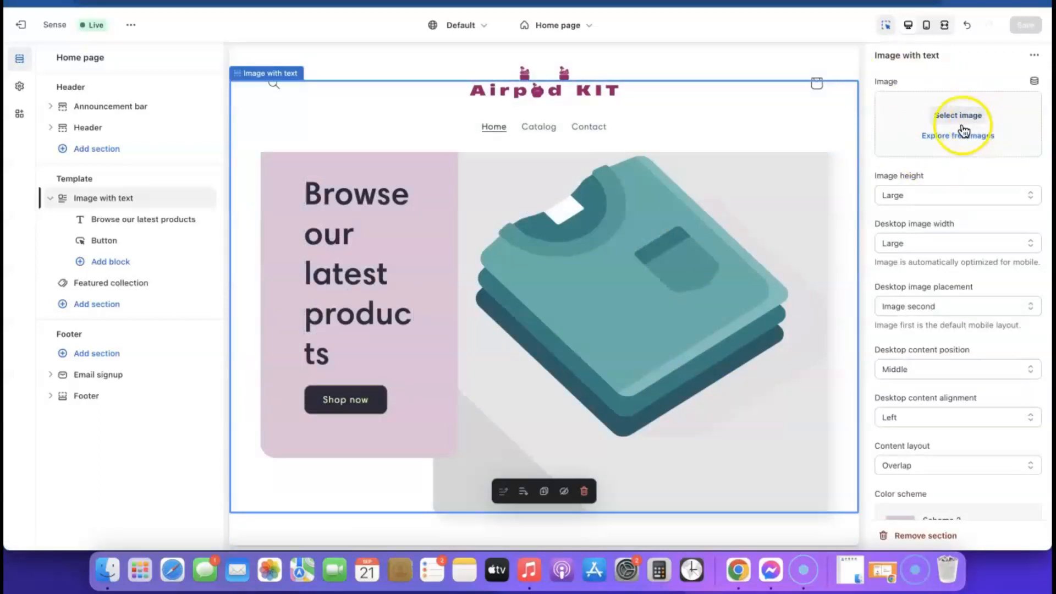
click(968, 145)
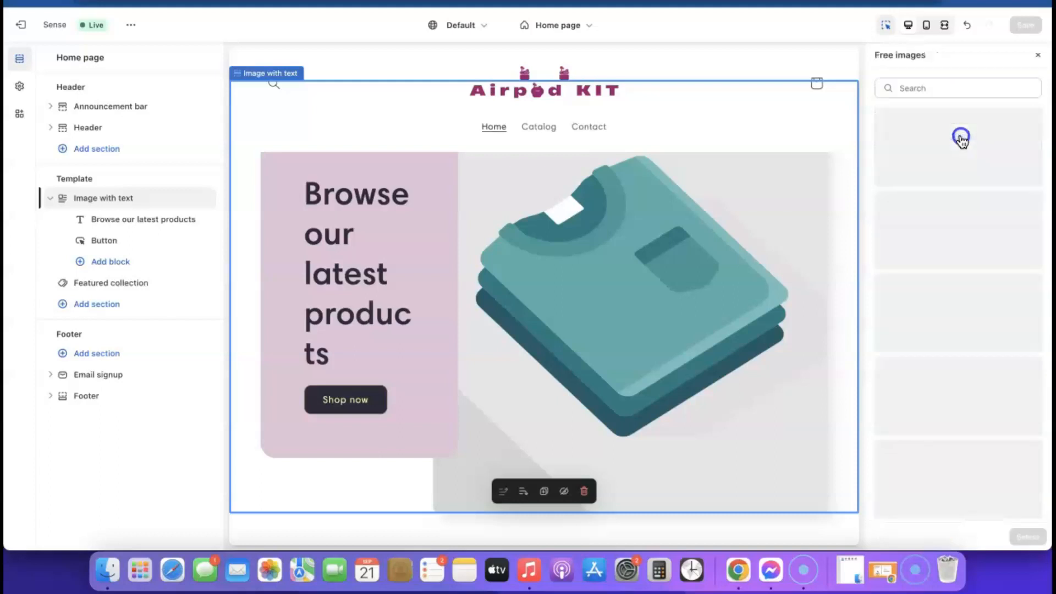
scroll(971, 220, down, 15)
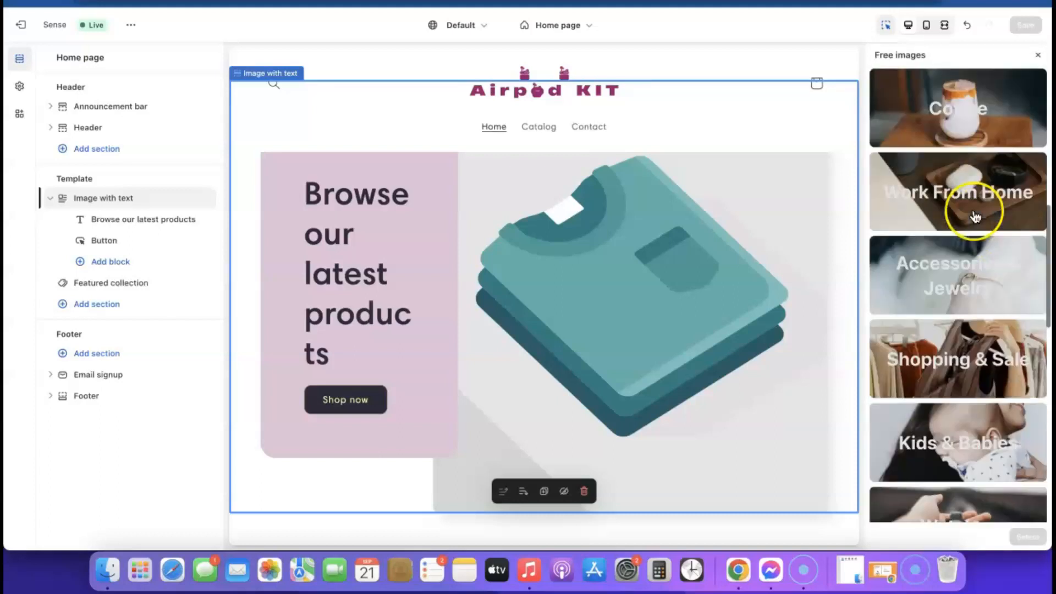
scroll(975, 216, down, 4)
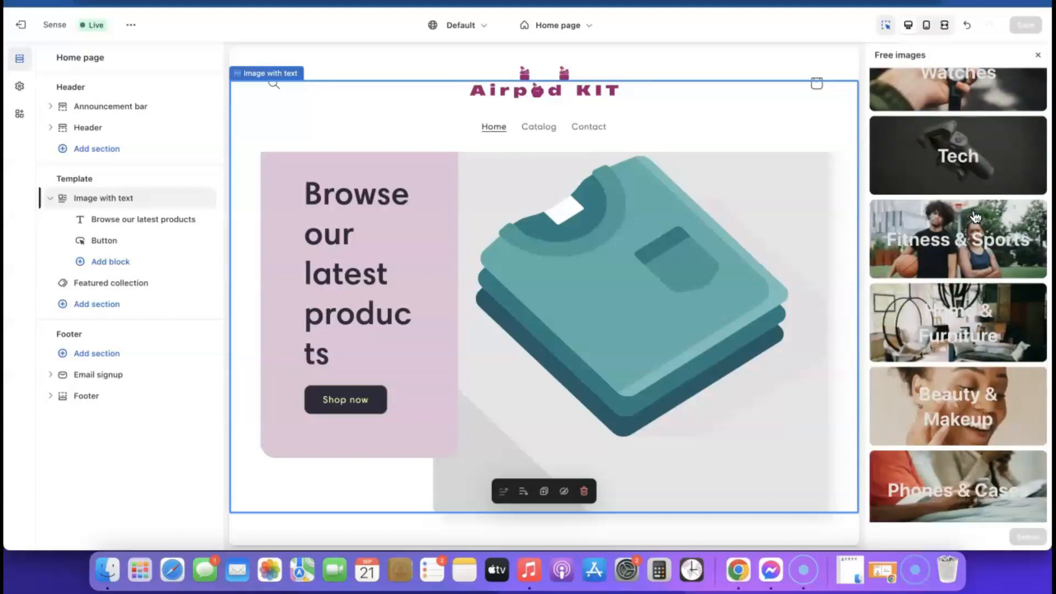
scroll(971, 231, down, 9)
click(967, 248)
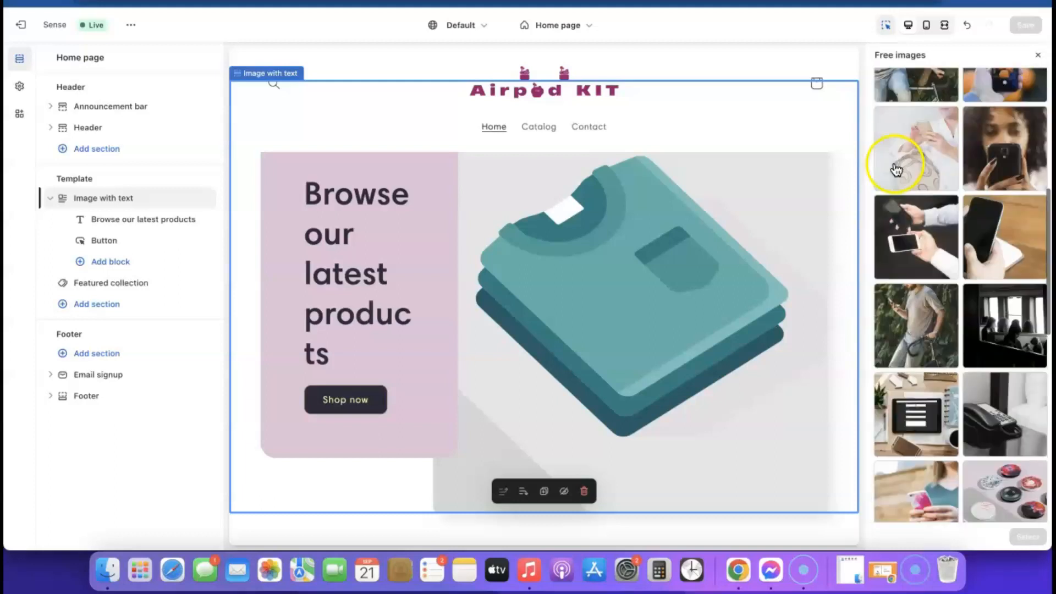
click(901, 128)
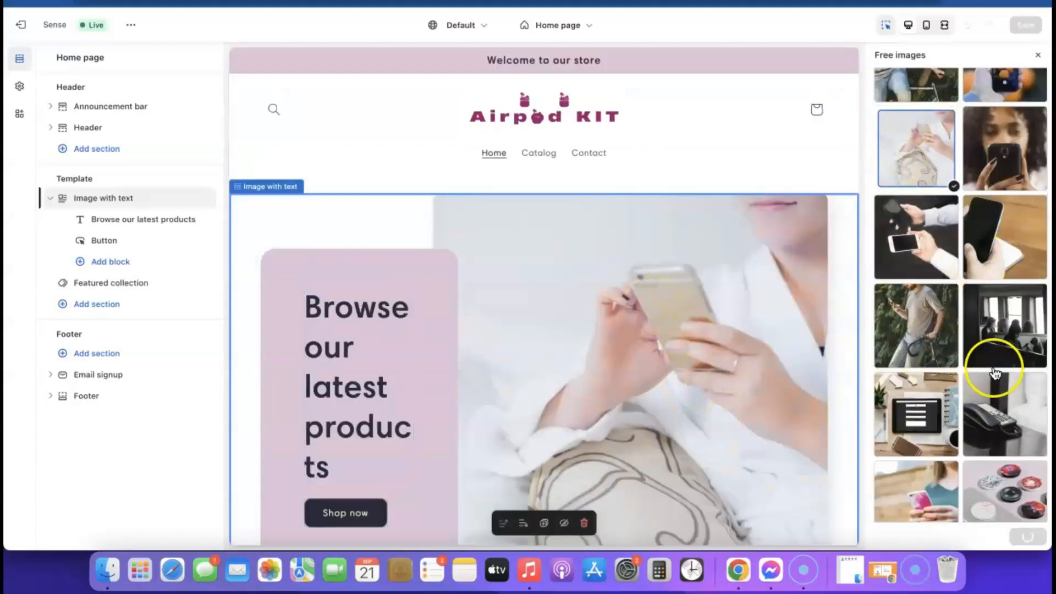
click(1028, 537)
scroll(626, 346, down, 2)
scroll(628, 347, up, 5)
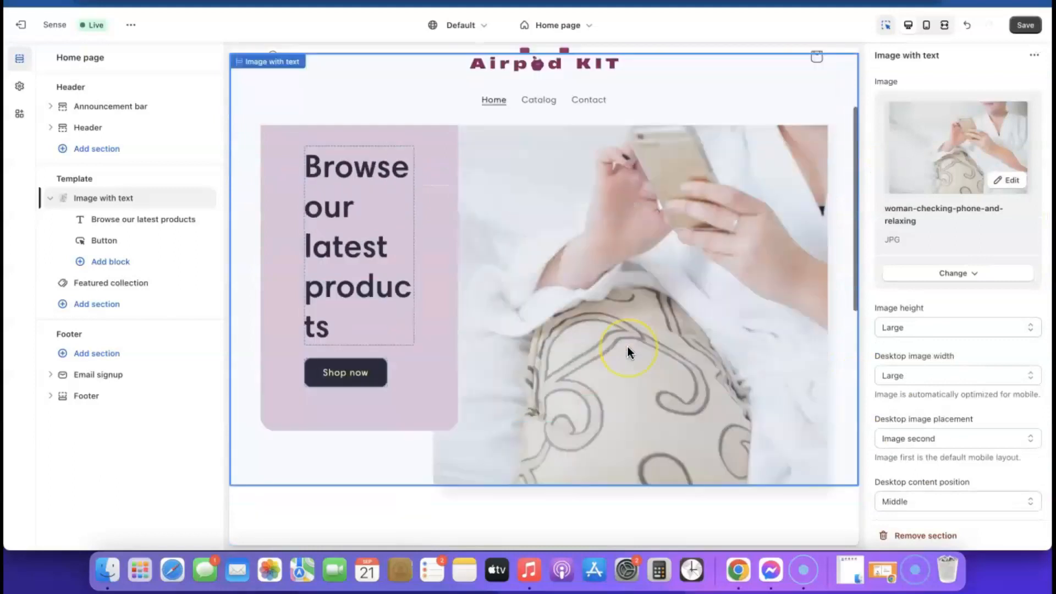
Step: Save the home page and review it in the mobile preview
click(1026, 26)
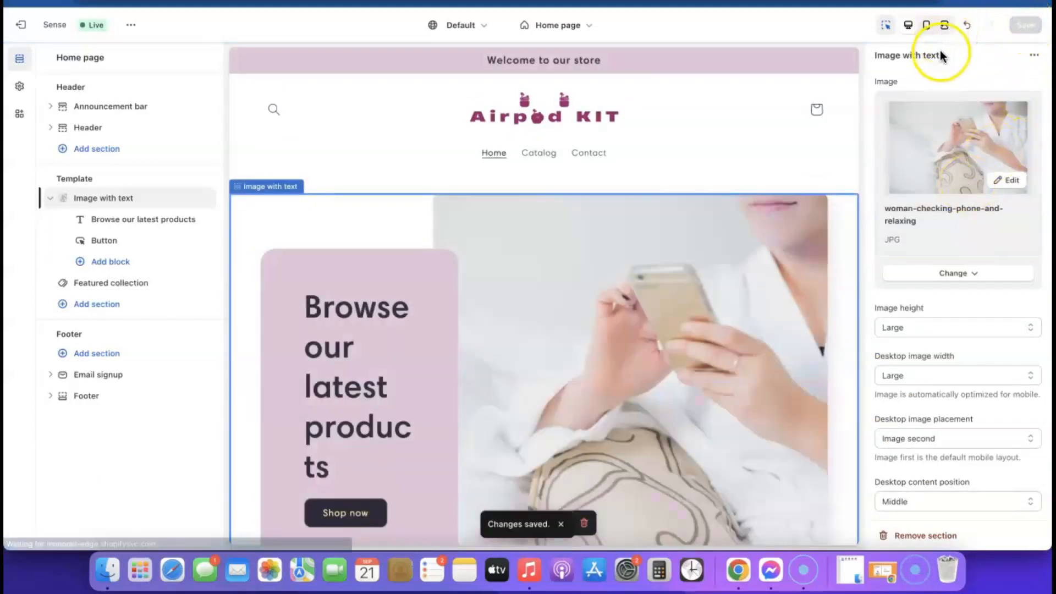
click(927, 26)
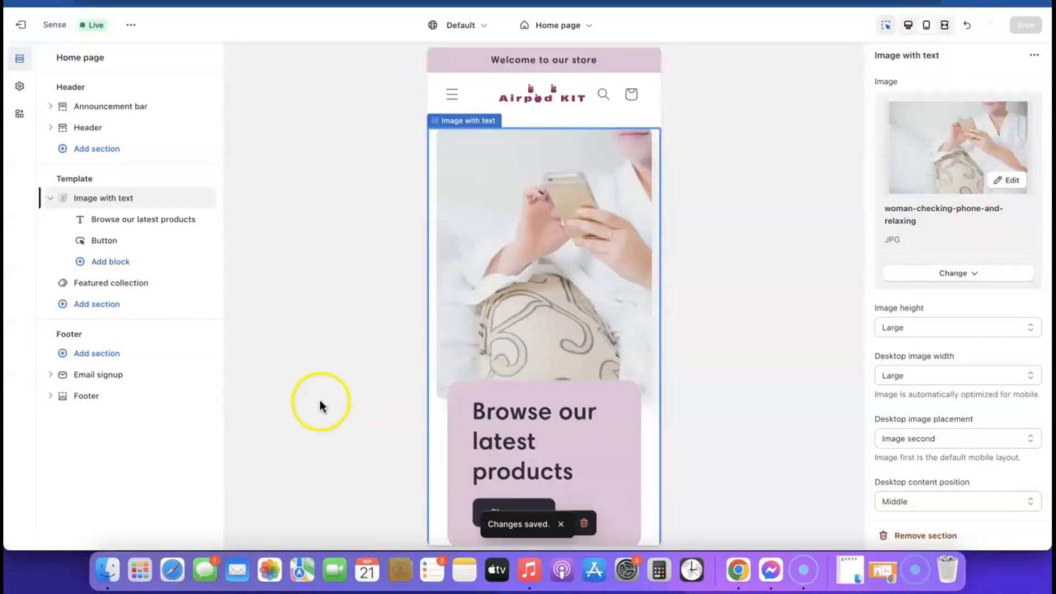
scroll(543, 241, down, 5)
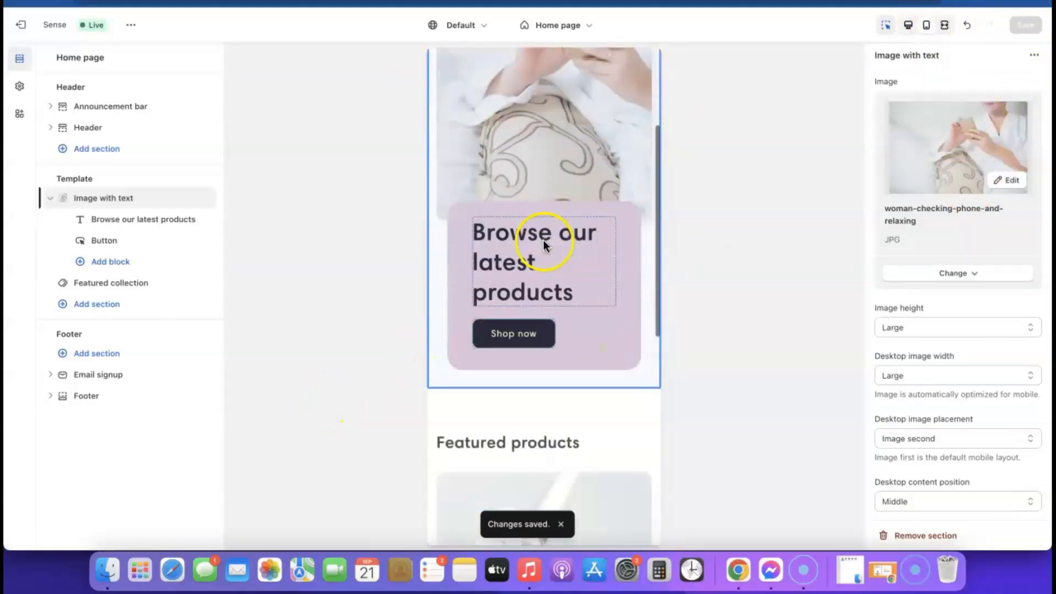
scroll(508, 327, up, 3)
scroll(539, 255, down, 3)
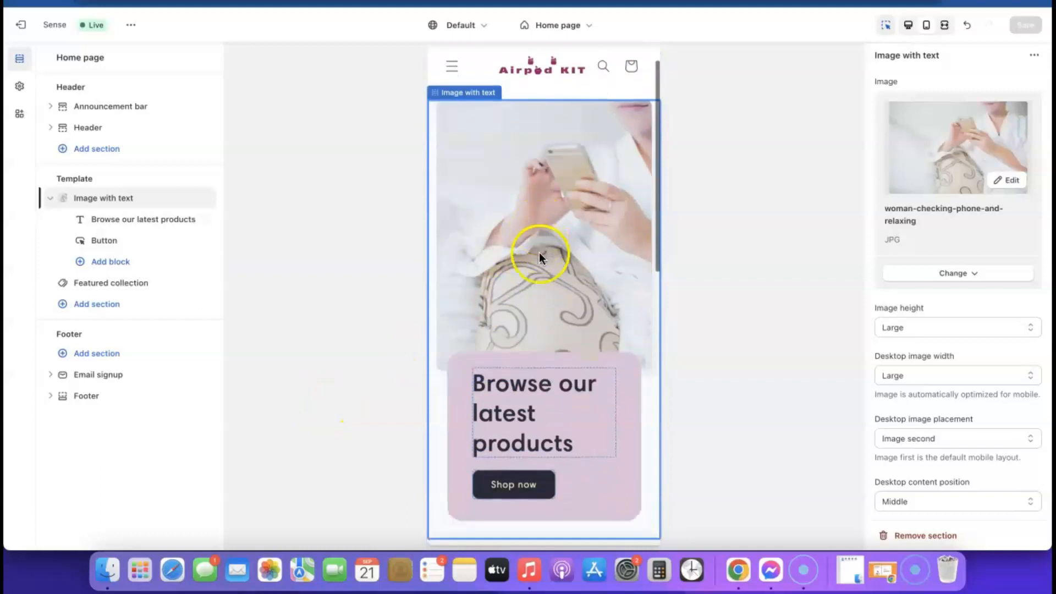
scroll(539, 254, down, 8)
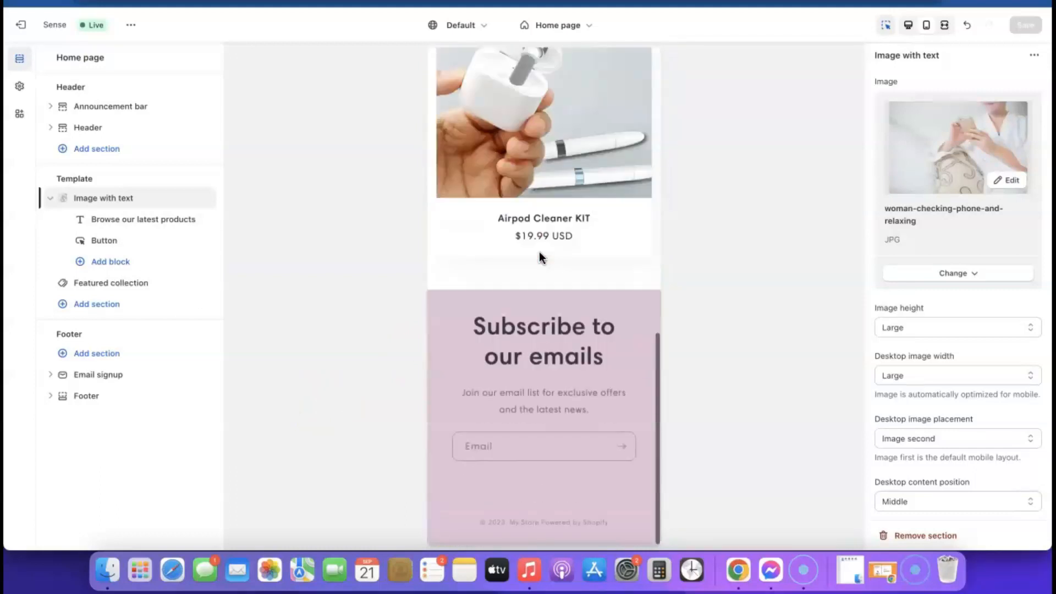
scroll(539, 257, up, 12)
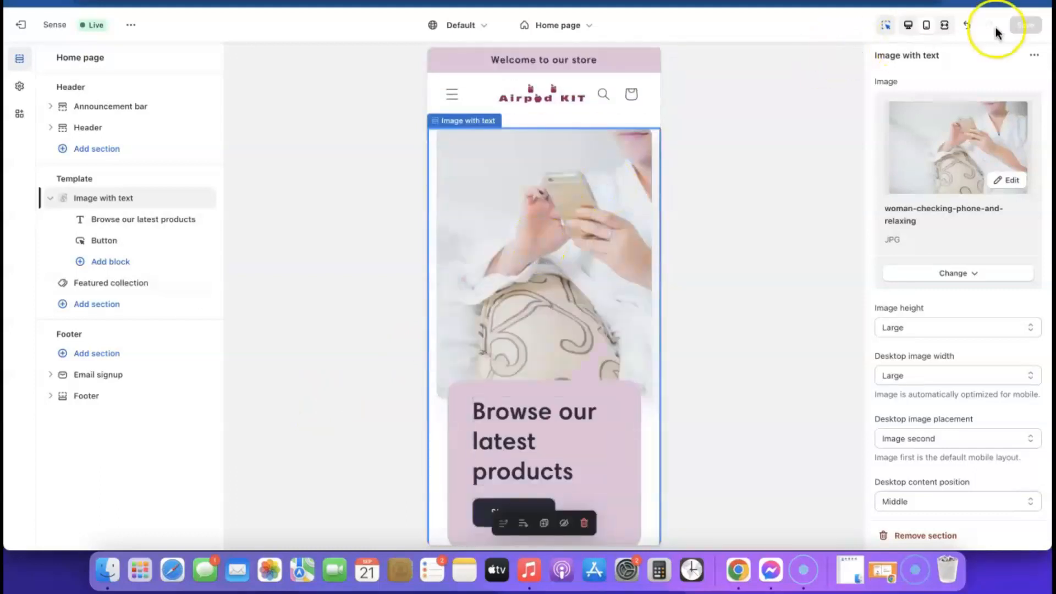
Step: Return to the desktop preview and select the Featured collection section
click(910, 26)
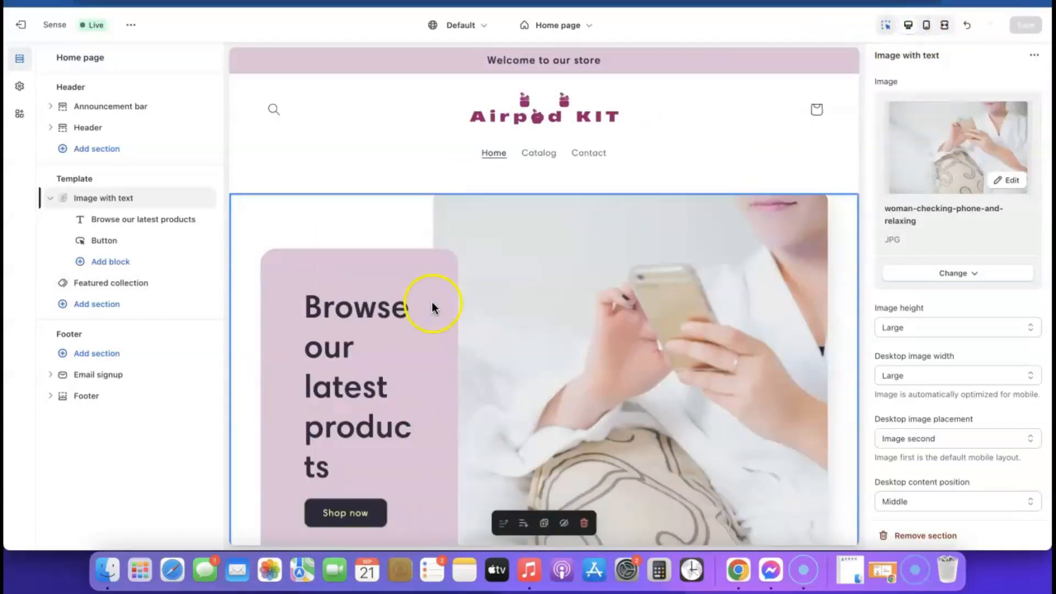
scroll(432, 307, down, 4)
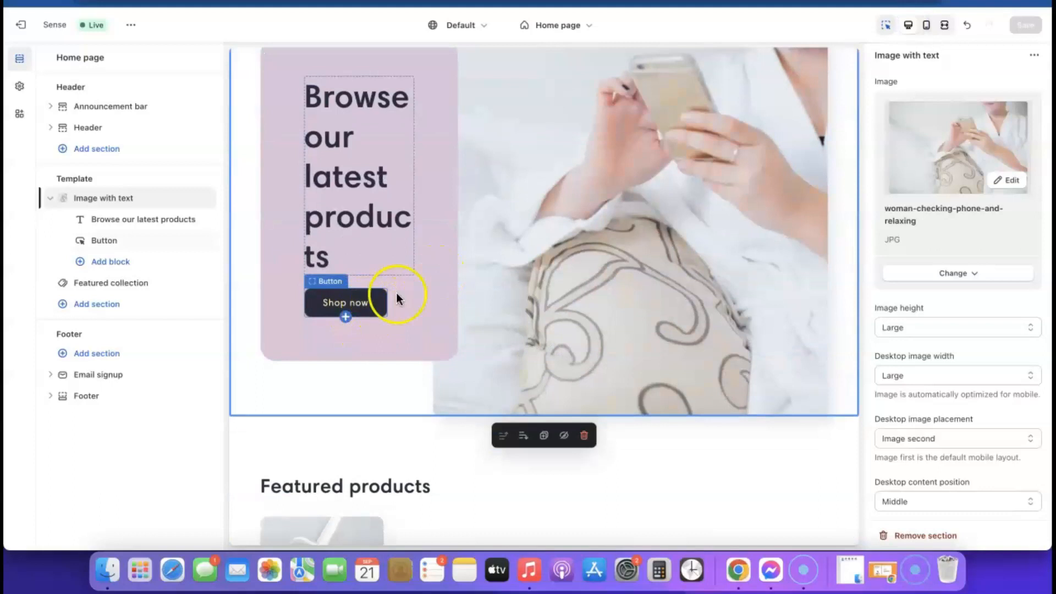
scroll(475, 312, down, 3)
scroll(476, 315, down, 5)
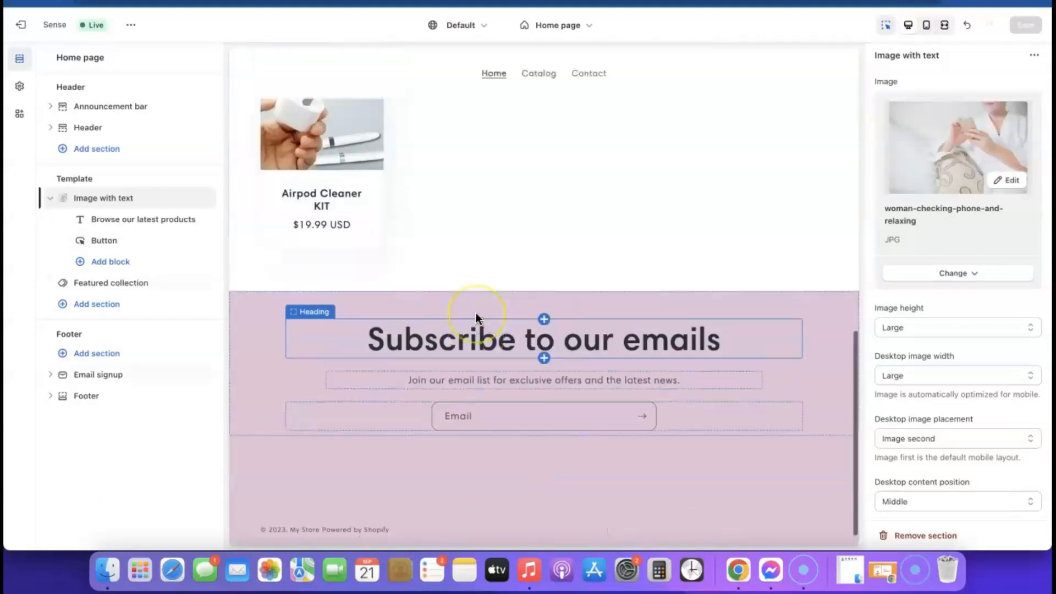
scroll(476, 315, up, 7)
scroll(473, 314, down, 4)
click(355, 288)
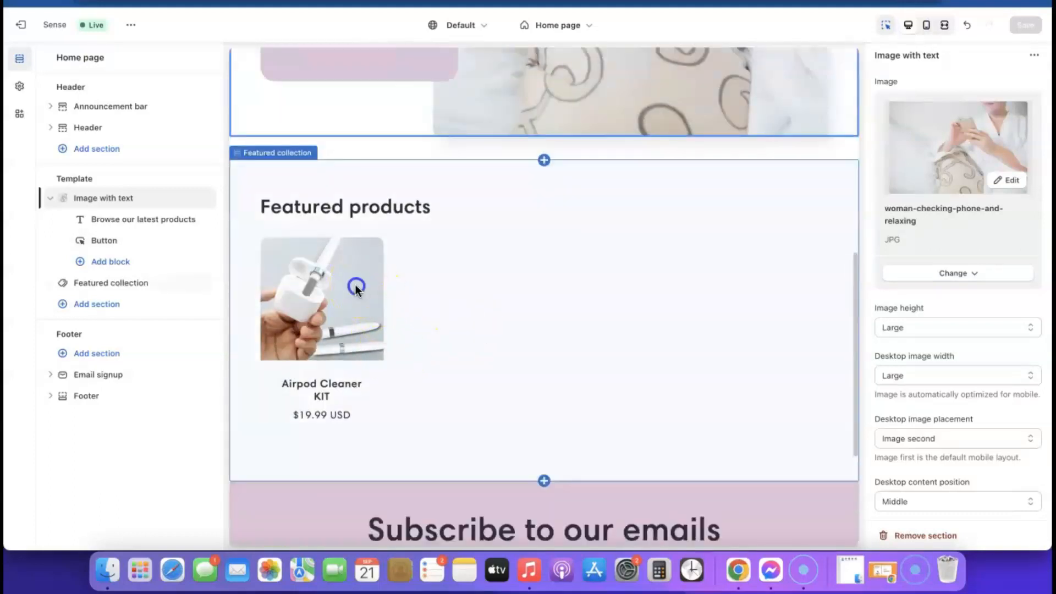
Step: Go from the product template back to the Home page template
click(340, 292)
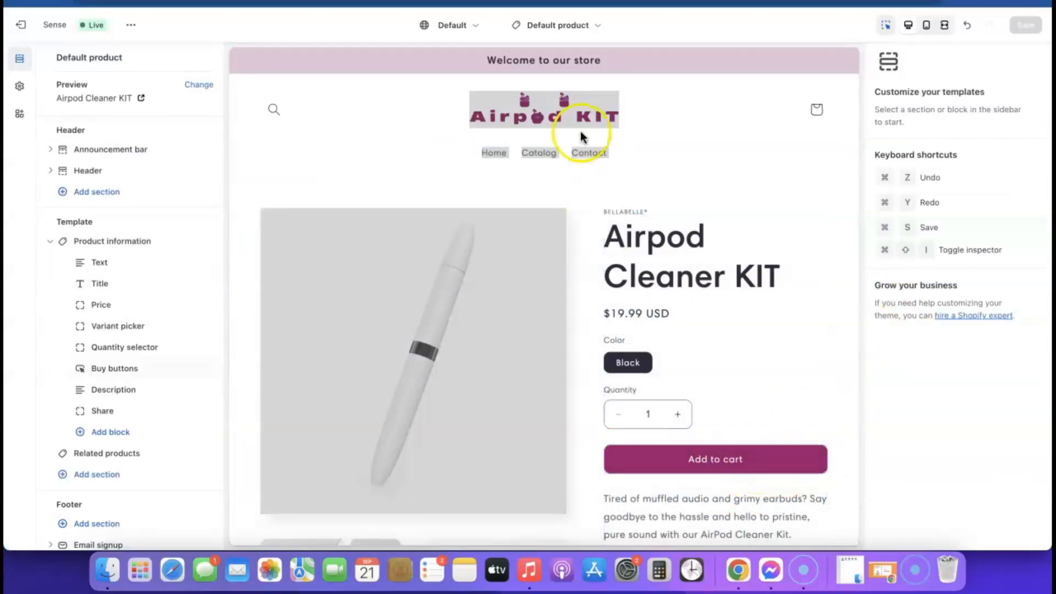
click(584, 23)
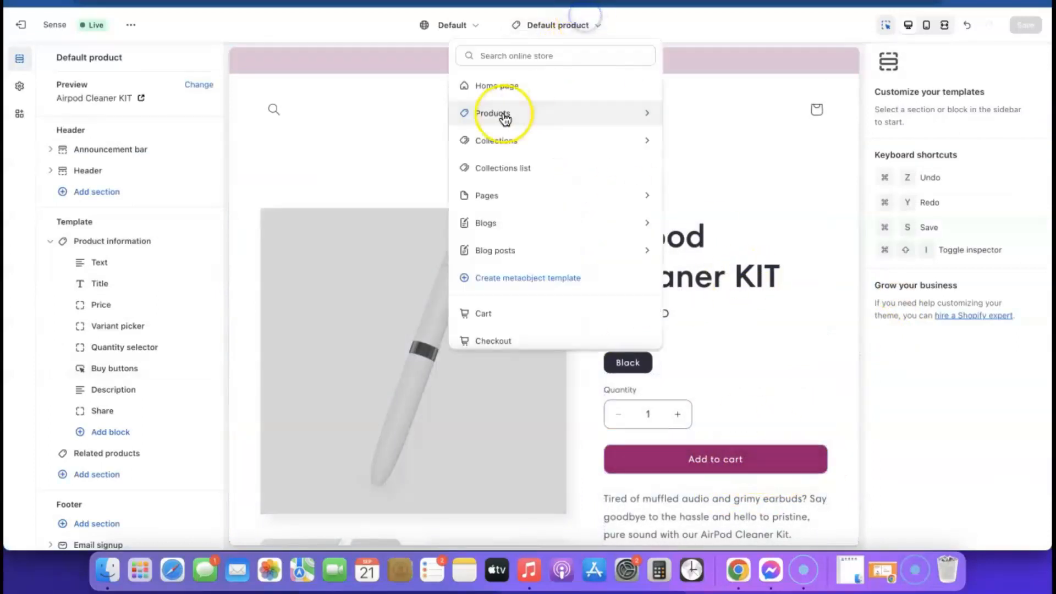
click(486, 86)
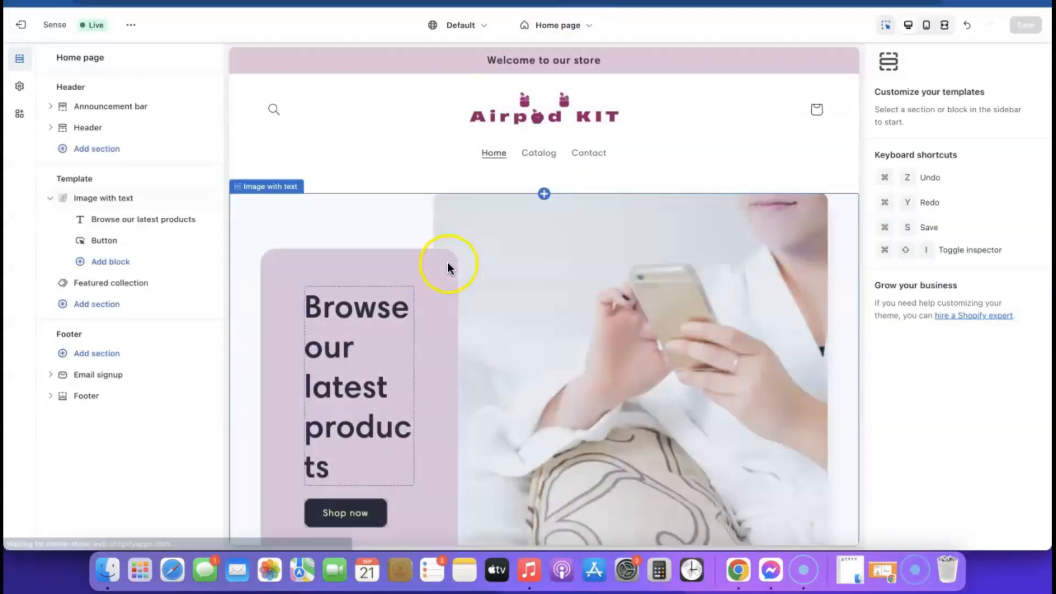
scroll(448, 262, down, 5)
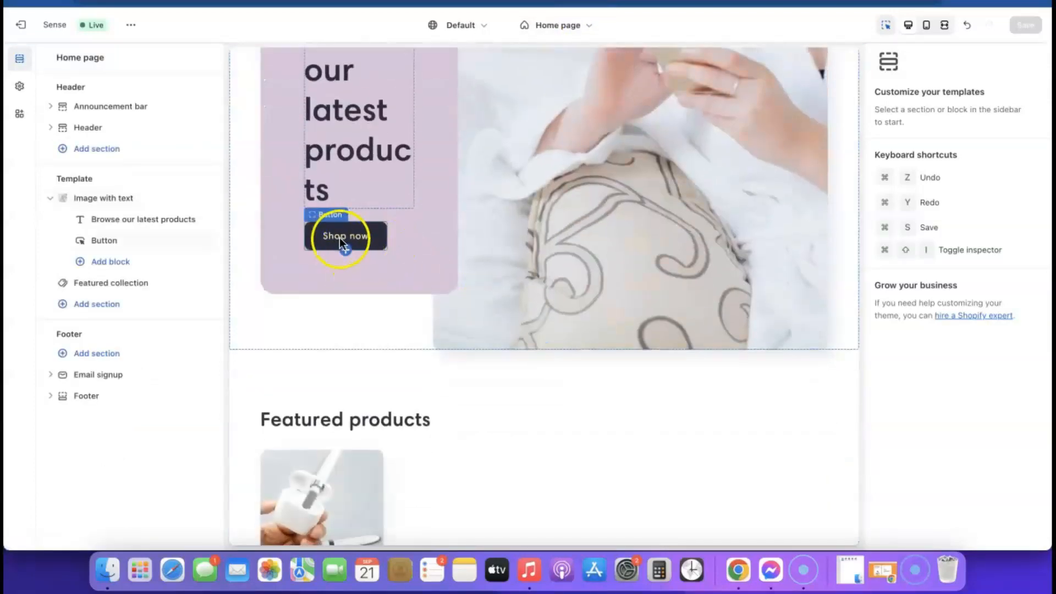
scroll(346, 248, up, 5)
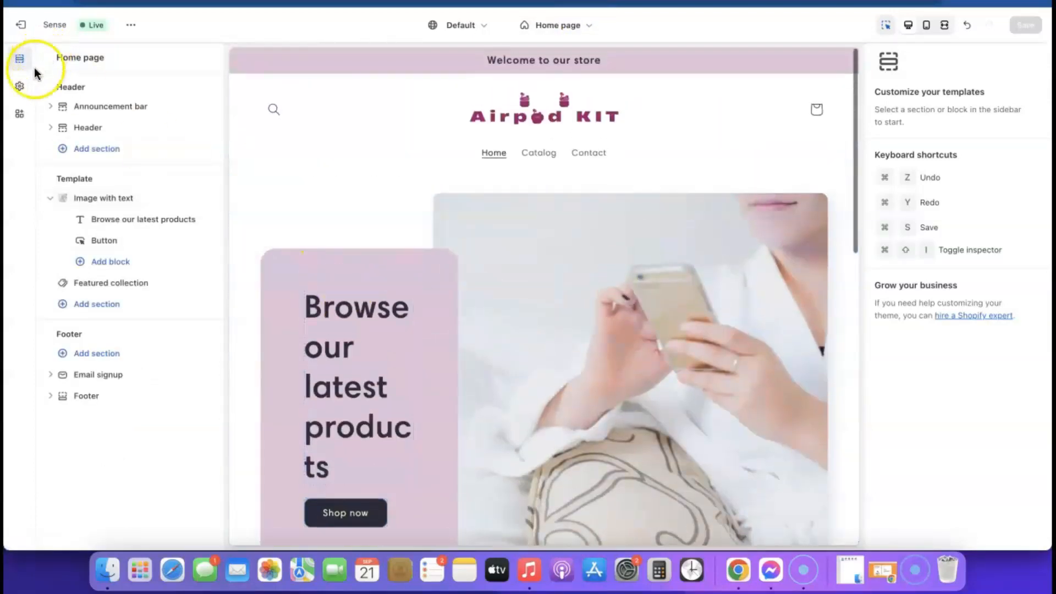
Step: Set Scheme 2's solid button background to magenta #9B046F and save the theme
click(19, 88)
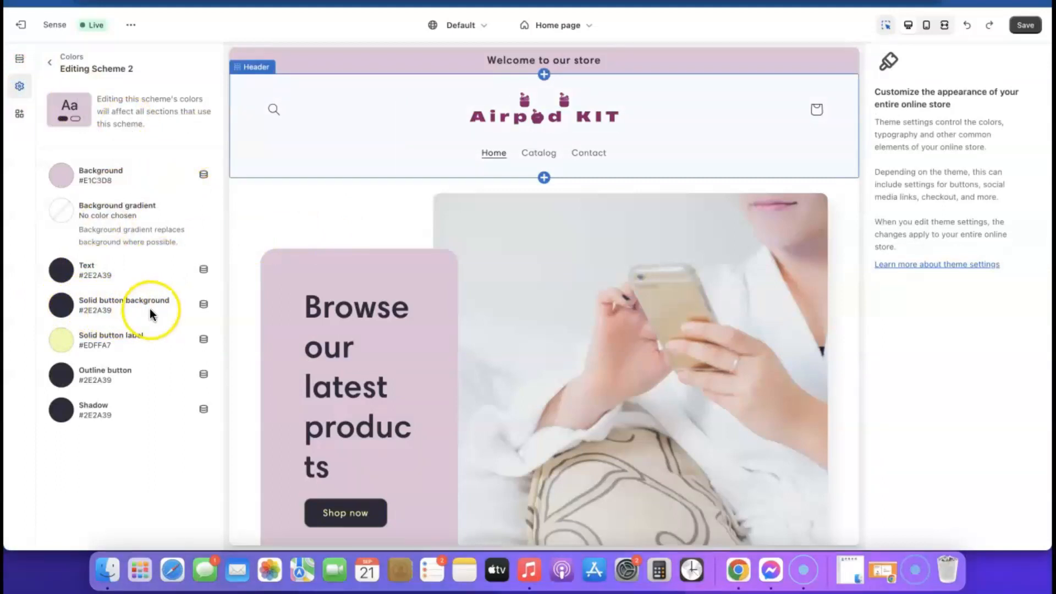
click(62, 305)
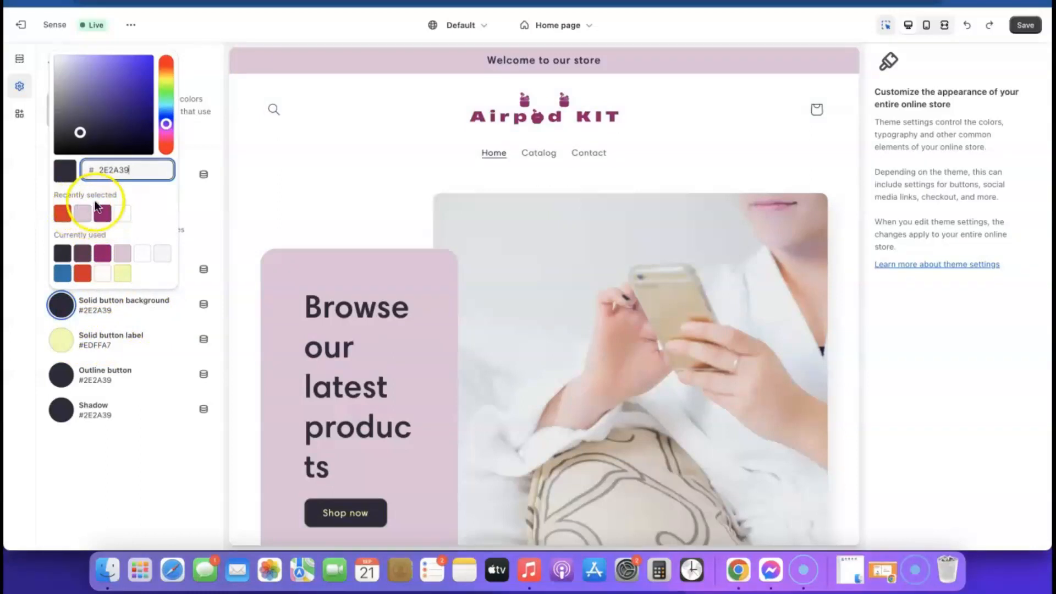
click(103, 214)
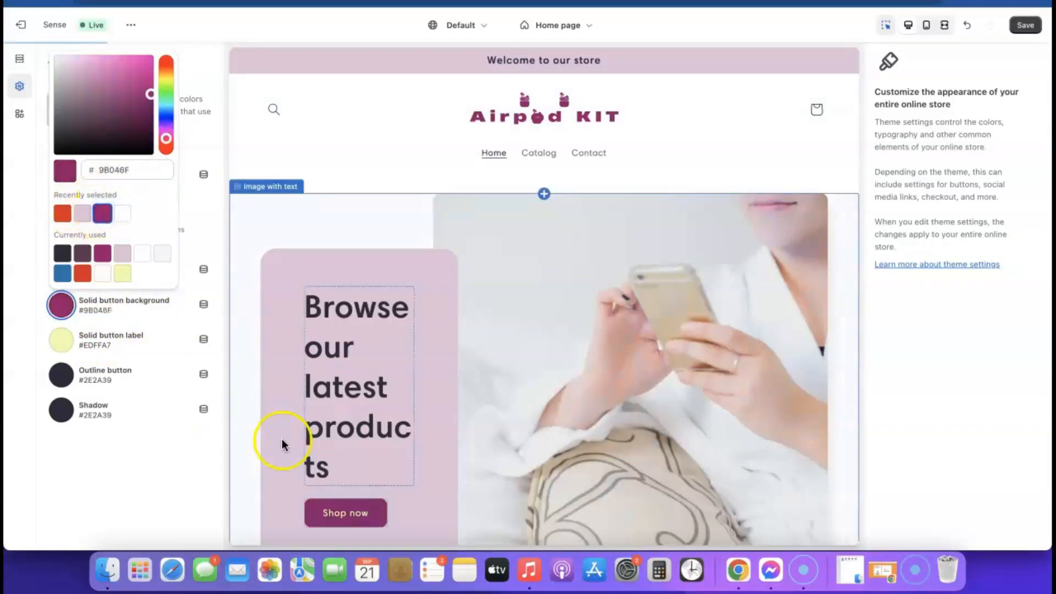
scroll(480, 392, down, 2)
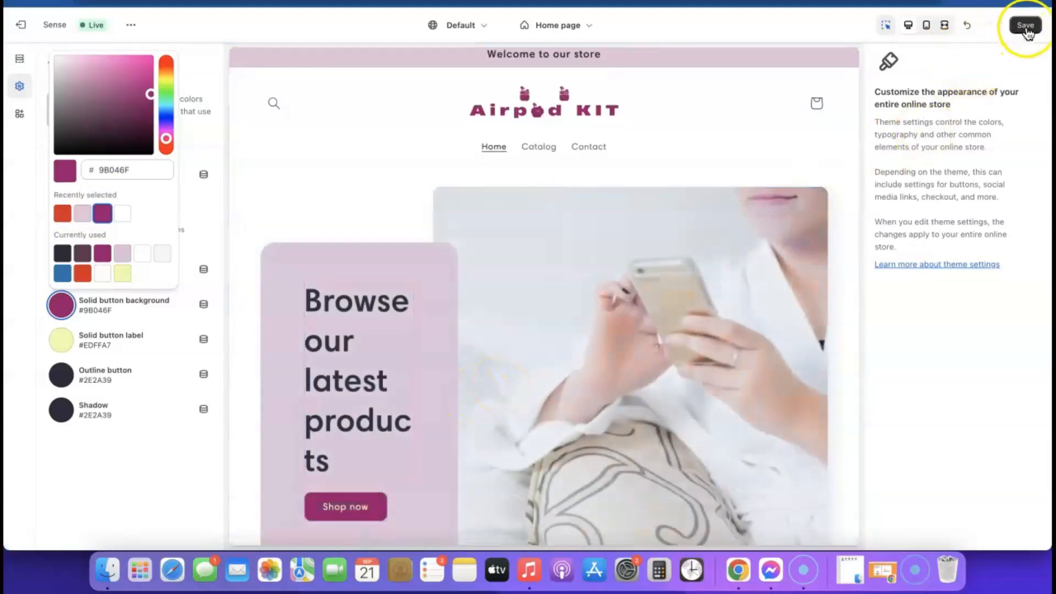
click(1026, 26)
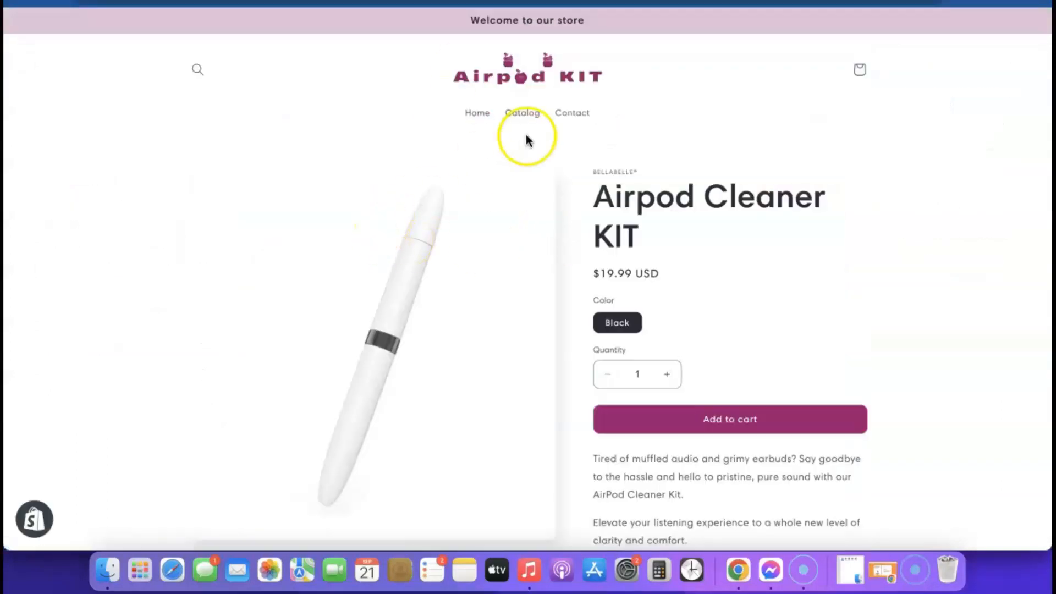
Step: Review the store home page with its magenta Shop now button, then exit the theme editor
click(512, 80)
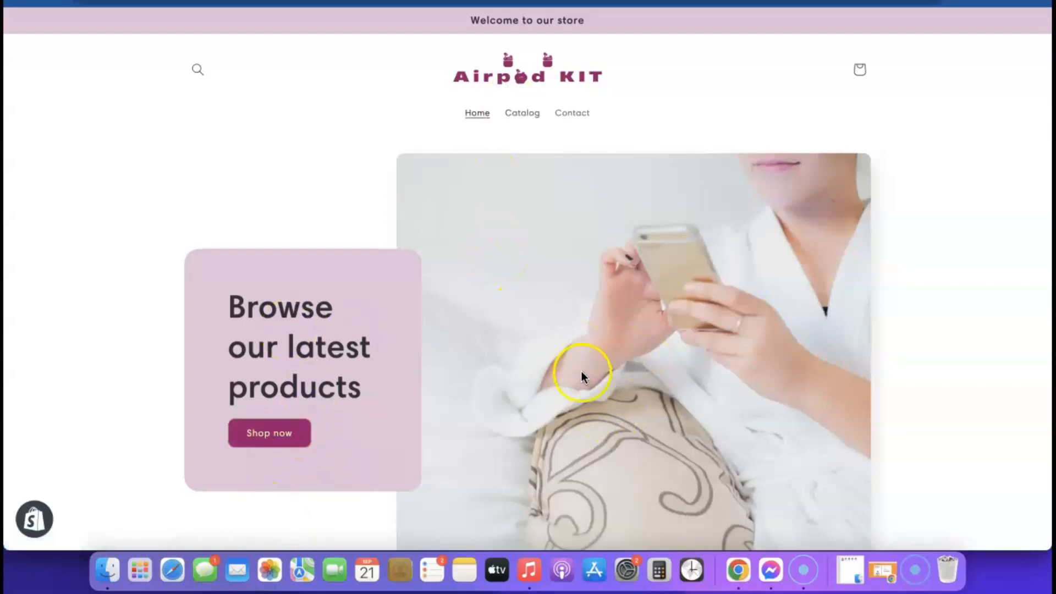
scroll(354, 429, down, 1)
scroll(648, 354, down, 8)
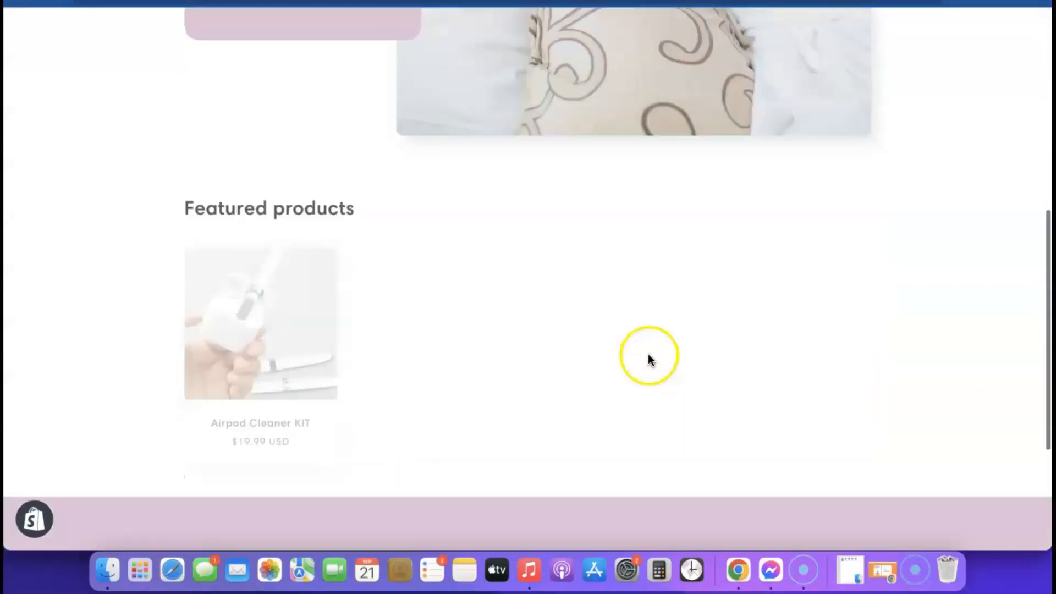
scroll(650, 363, down, 5)
scroll(651, 388, up, 10)
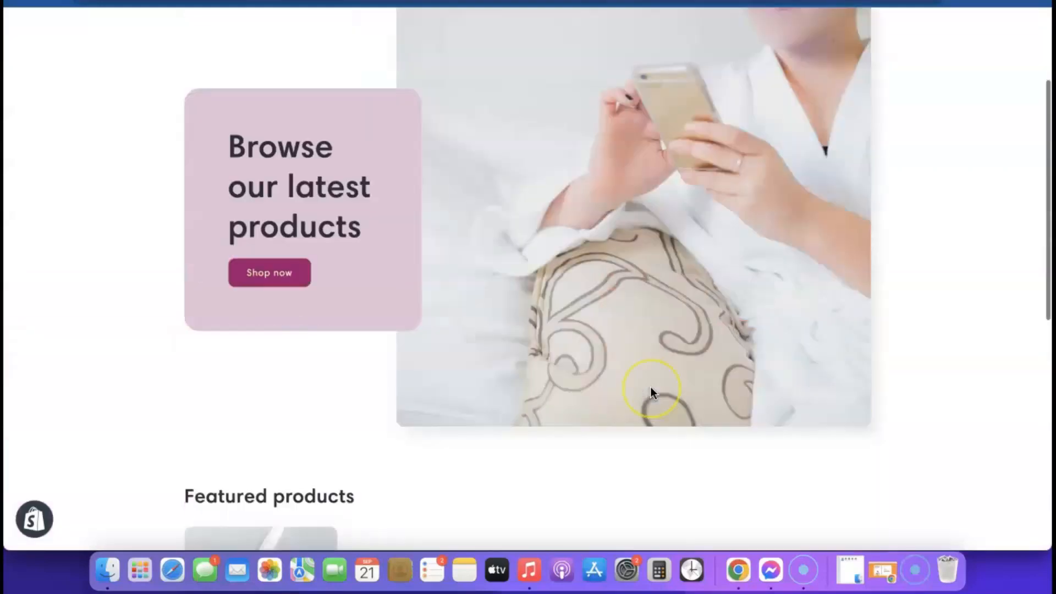
scroll(651, 388, down, 10)
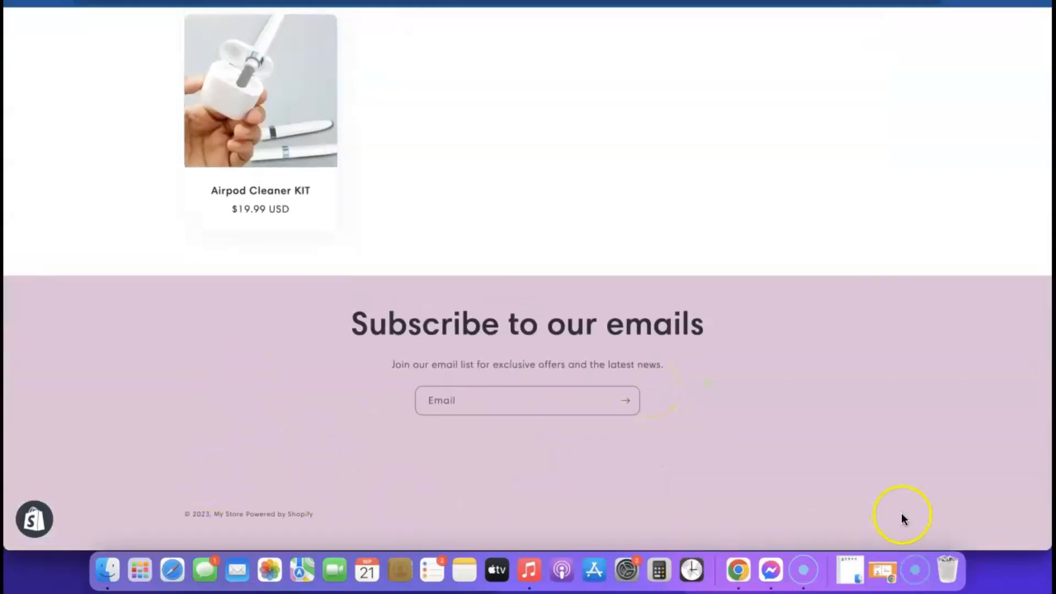
scroll(262, 393, up, 15)
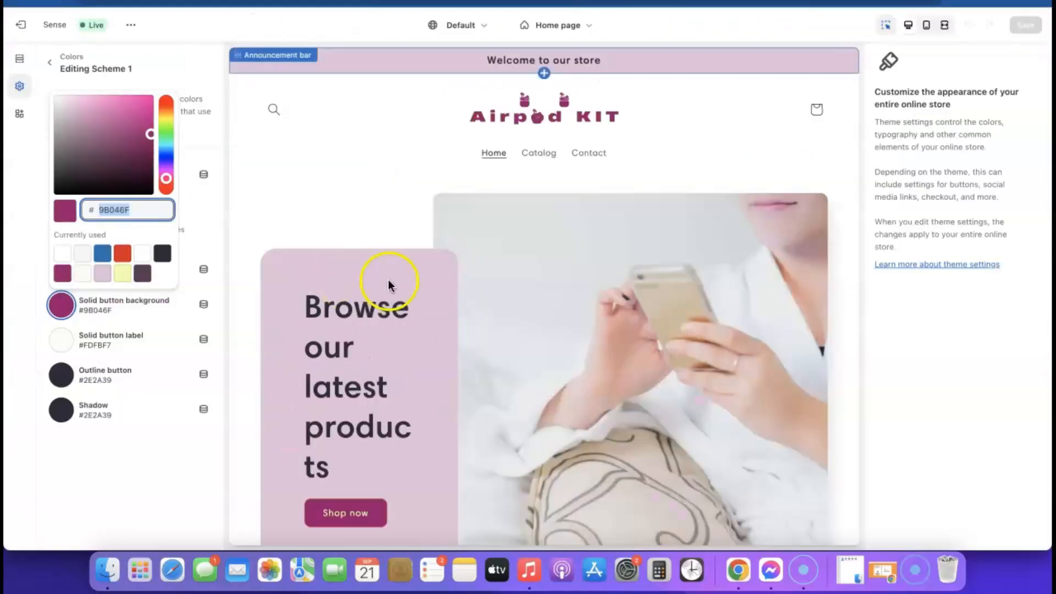
click(31, 32)
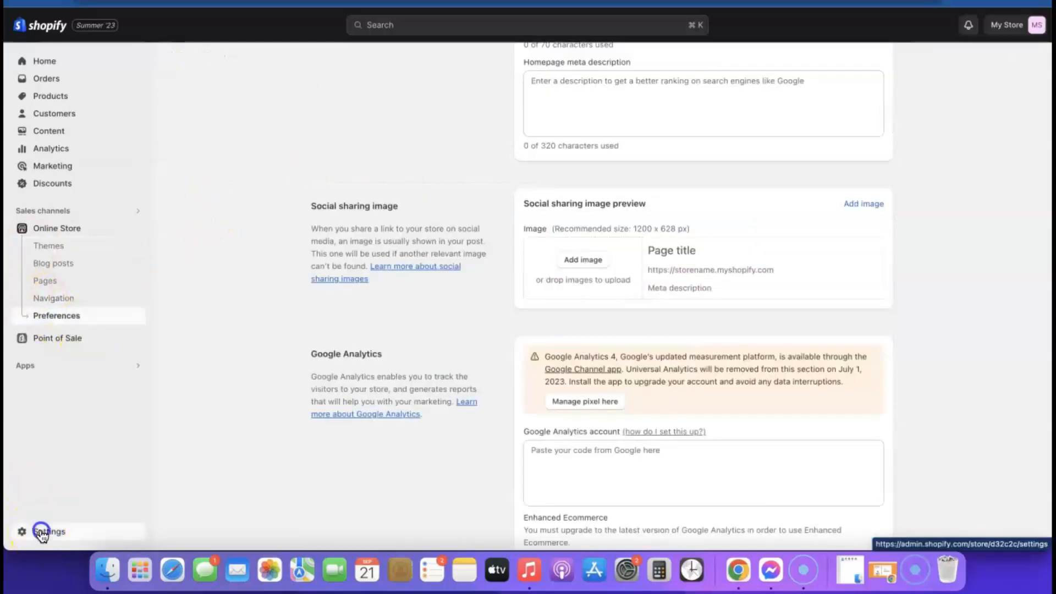
Step: Go to the Policies page in the store settings
click(41, 530)
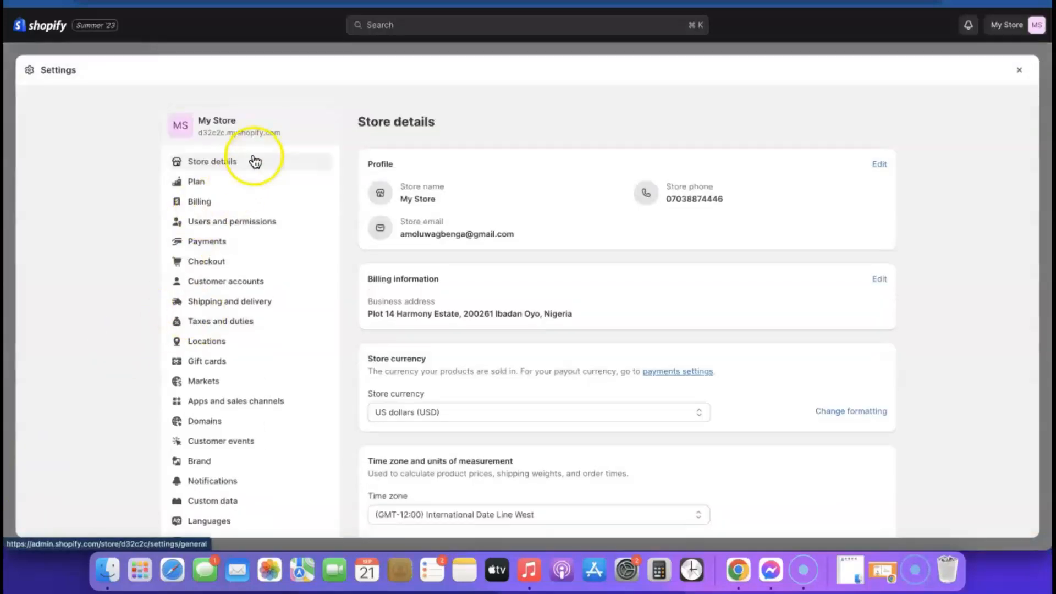
scroll(250, 220, down, 1)
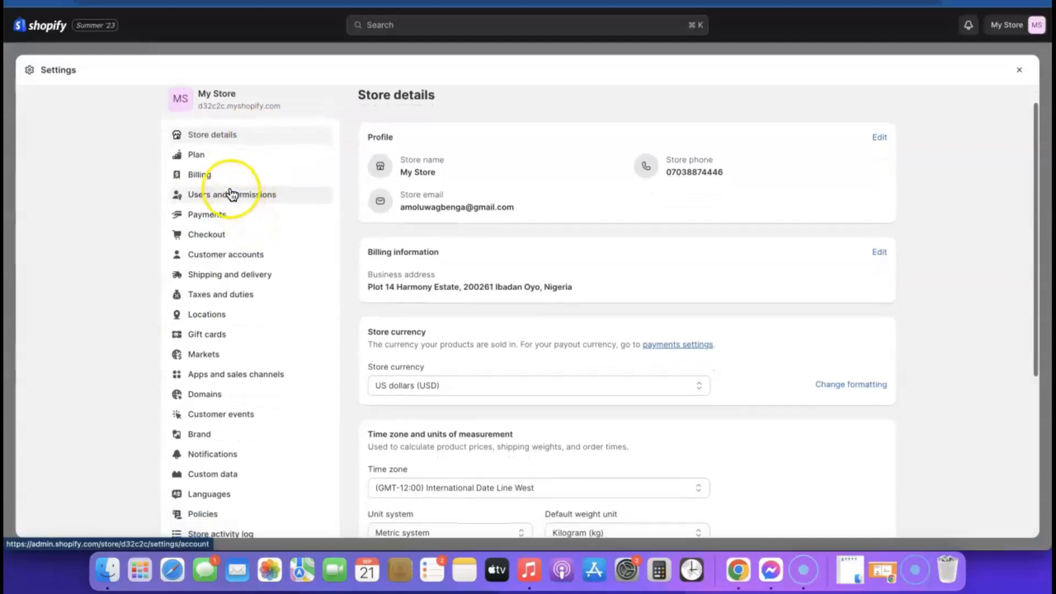
scroll(214, 196, down, 1)
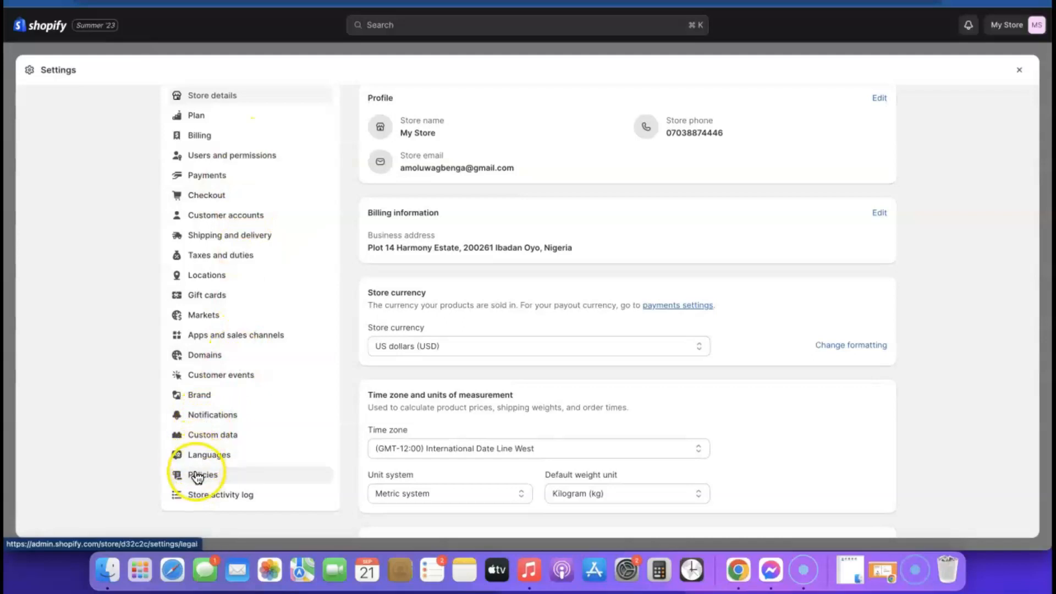
click(197, 476)
scroll(473, 178, down, 3)
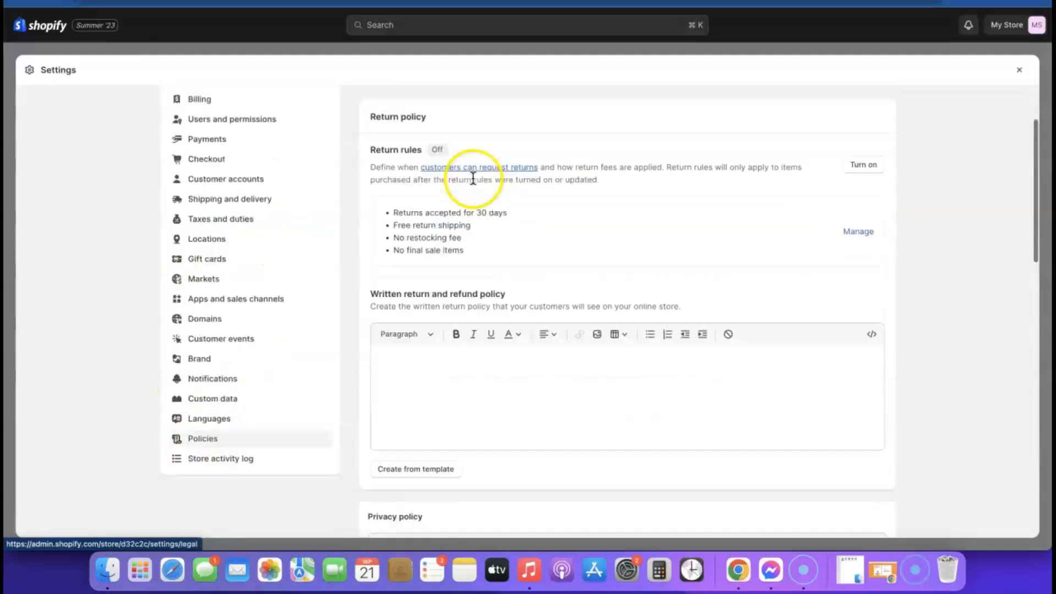
scroll(473, 223, up, 3)
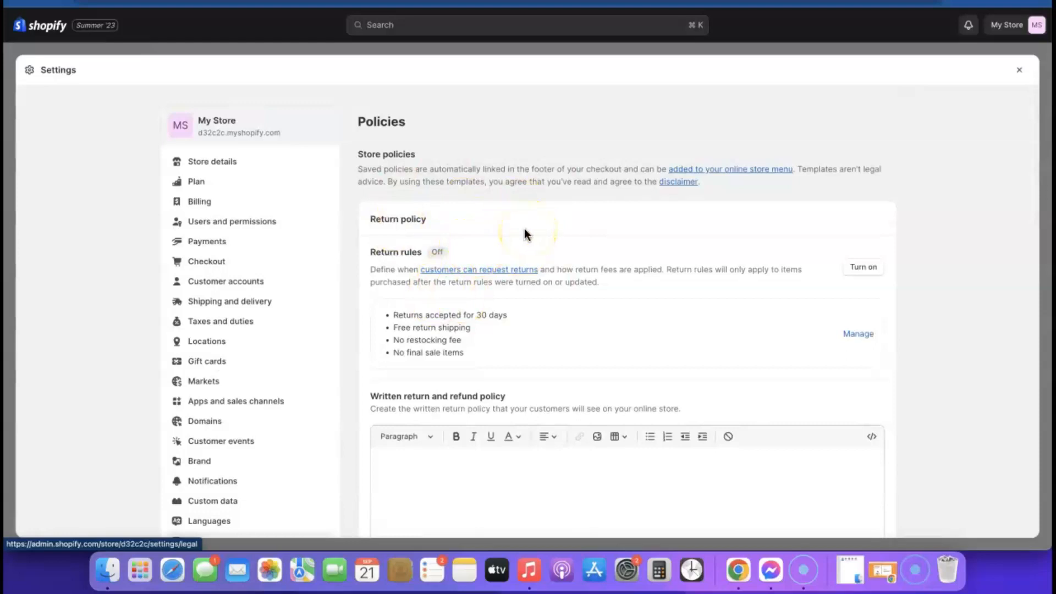
scroll(525, 209, down, 3)
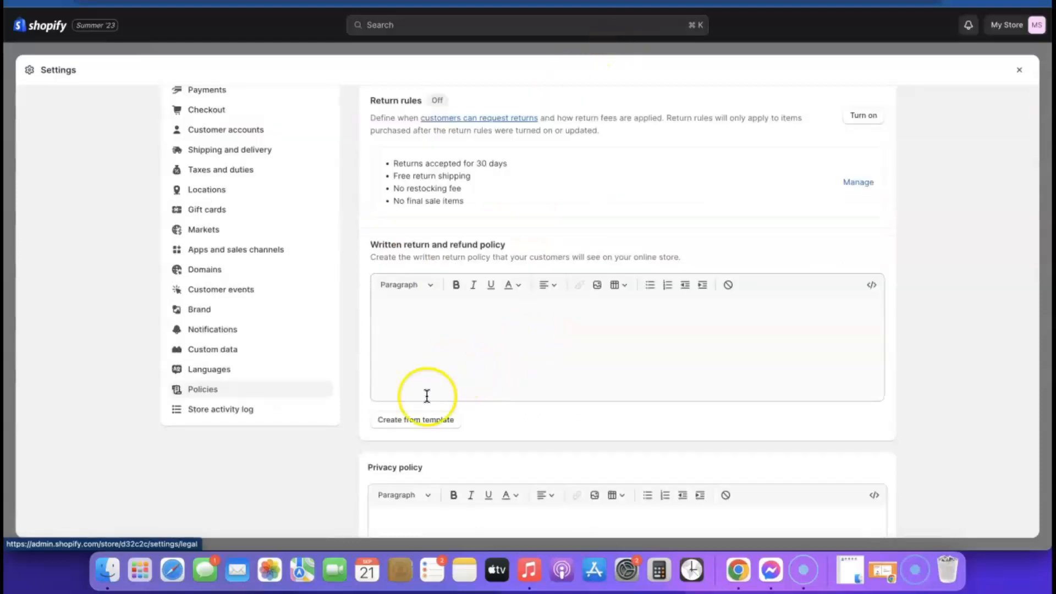
Step: Fill the return and refund policy from the template and check its return address placeholder
click(409, 421)
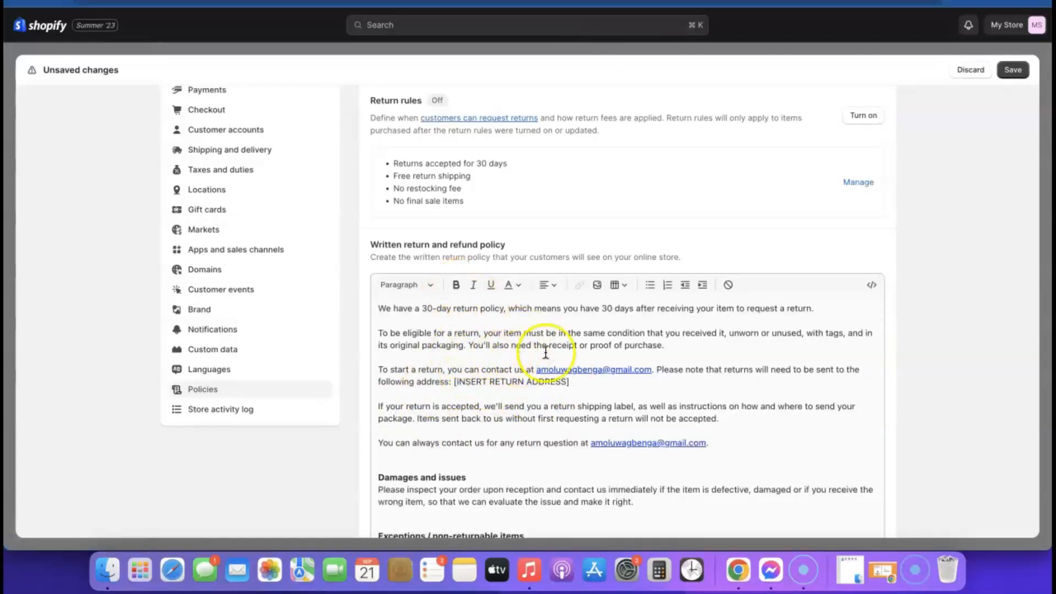
scroll(533, 355, down, 15)
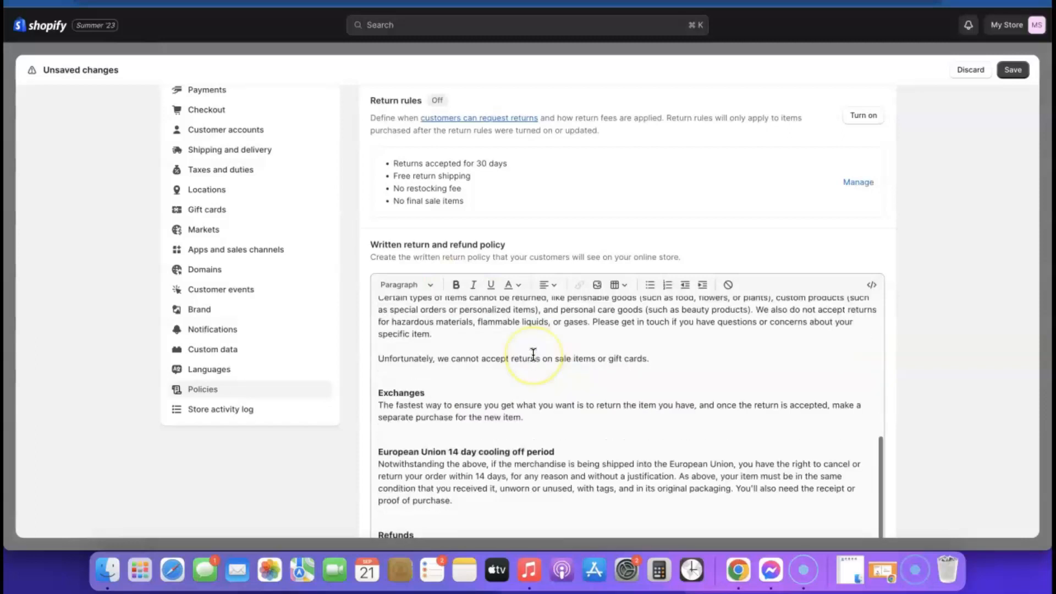
scroll(539, 232, up, 10)
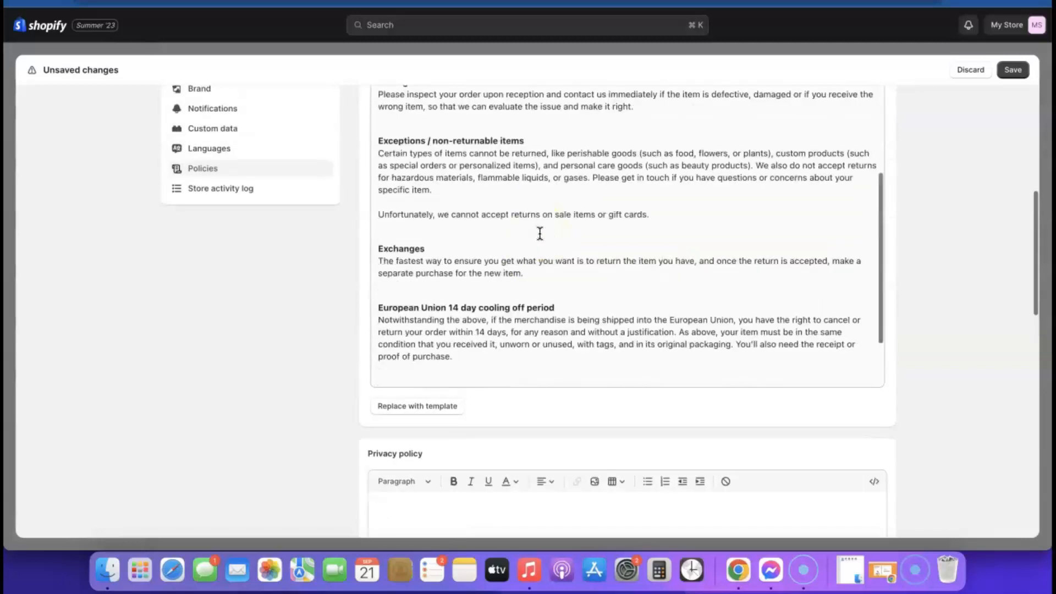
click(474, 255)
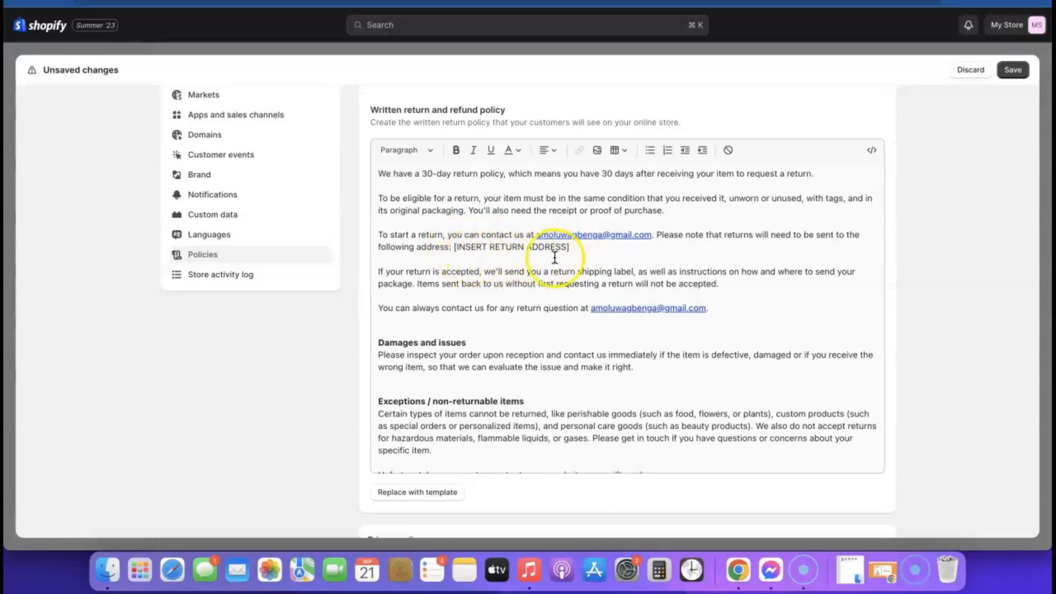
scroll(558, 261, down, 5)
scroll(815, 290, down, 2)
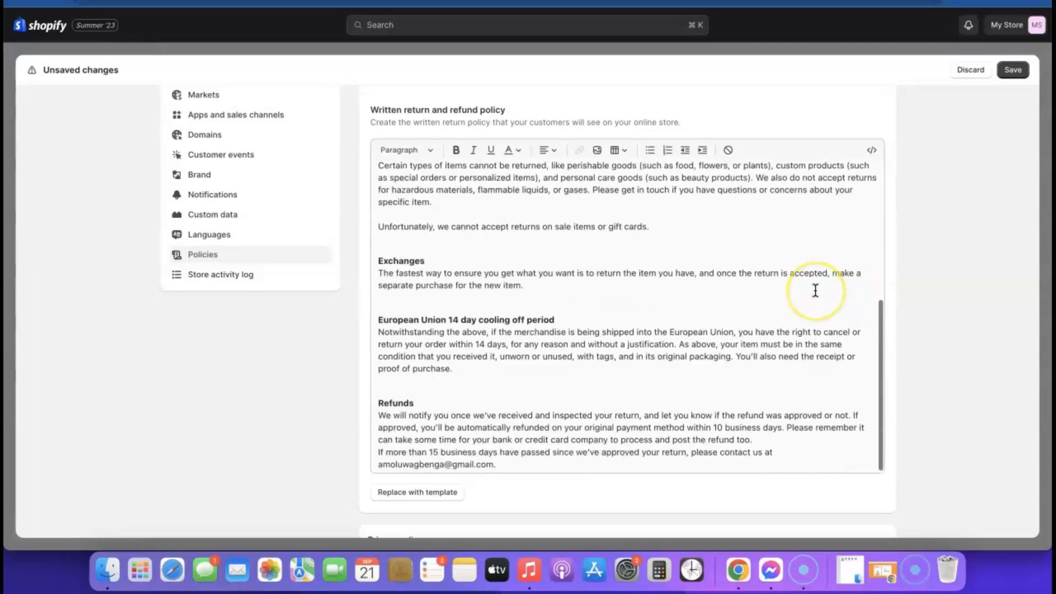
scroll(815, 290, down, 10)
scroll(539, 209, up, 2)
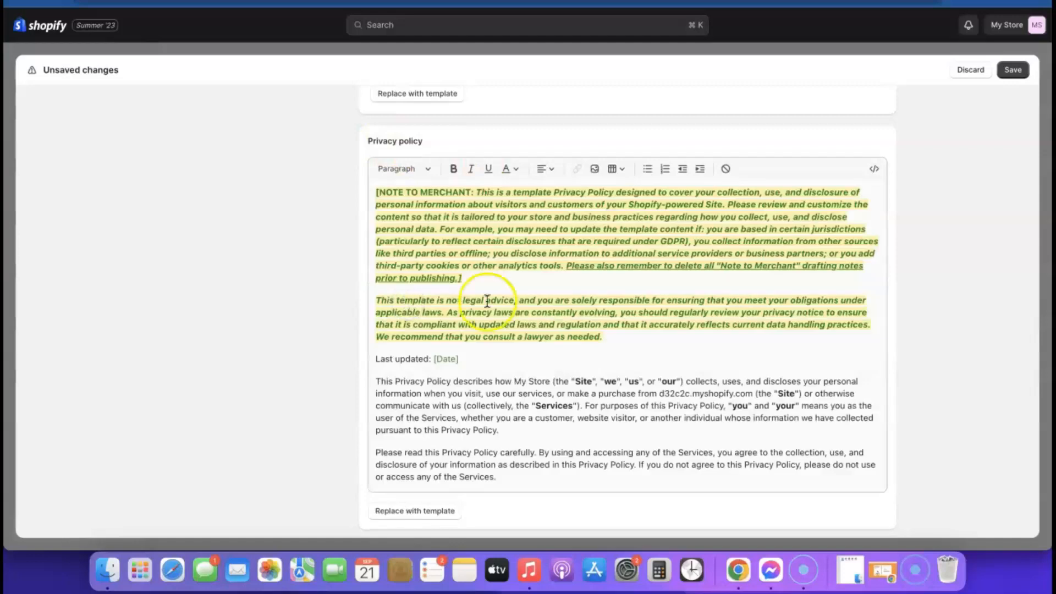
Step: Review the policy editors and begin the Shipping policy
scroll(605, 278, up, 2)
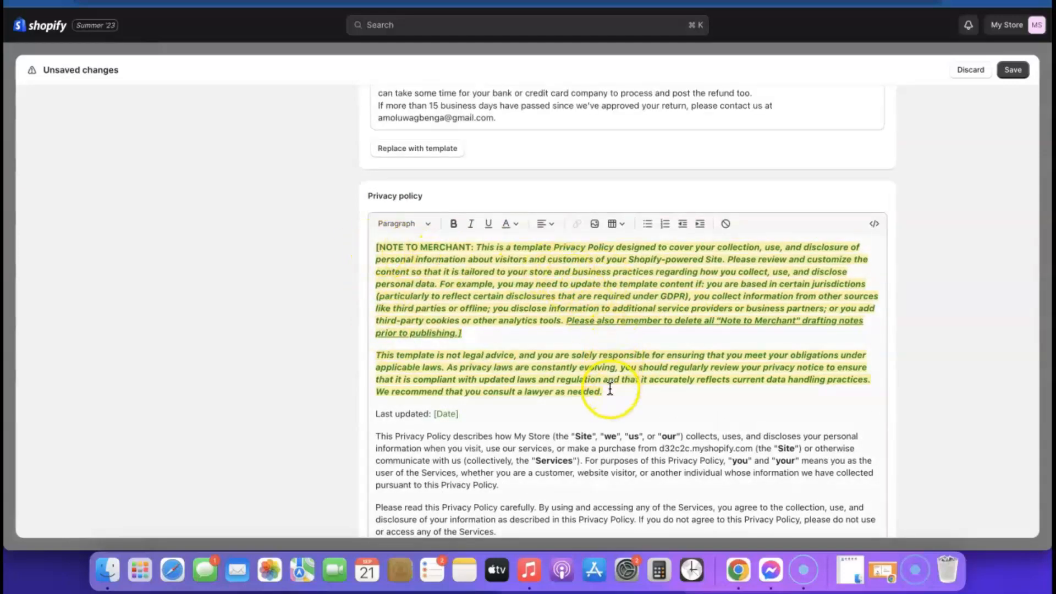
scroll(487, 305, down, 15)
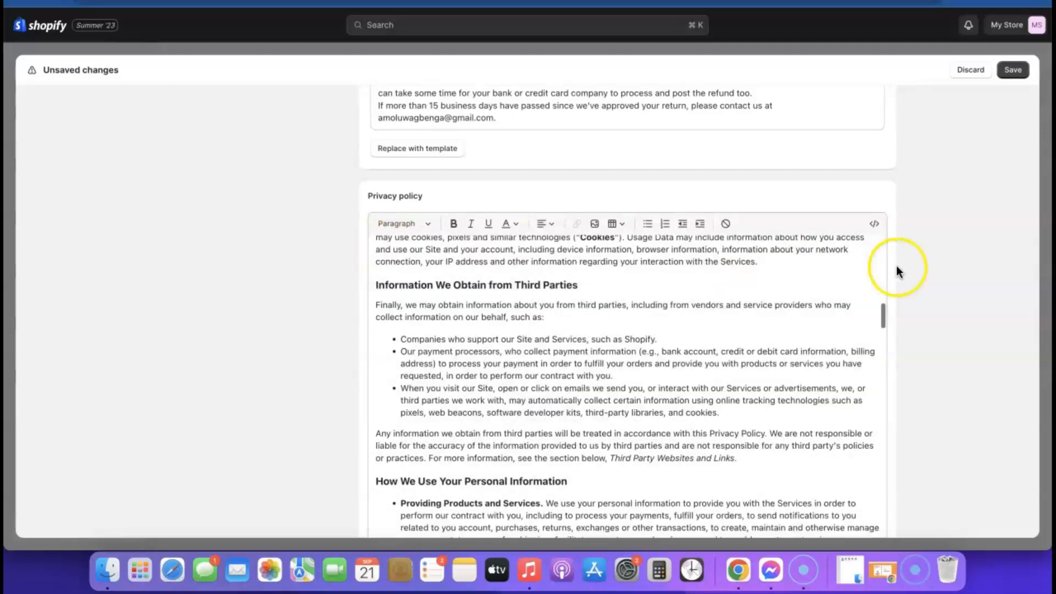
scroll(896, 266, down, 5)
scroll(898, 266, down, 2)
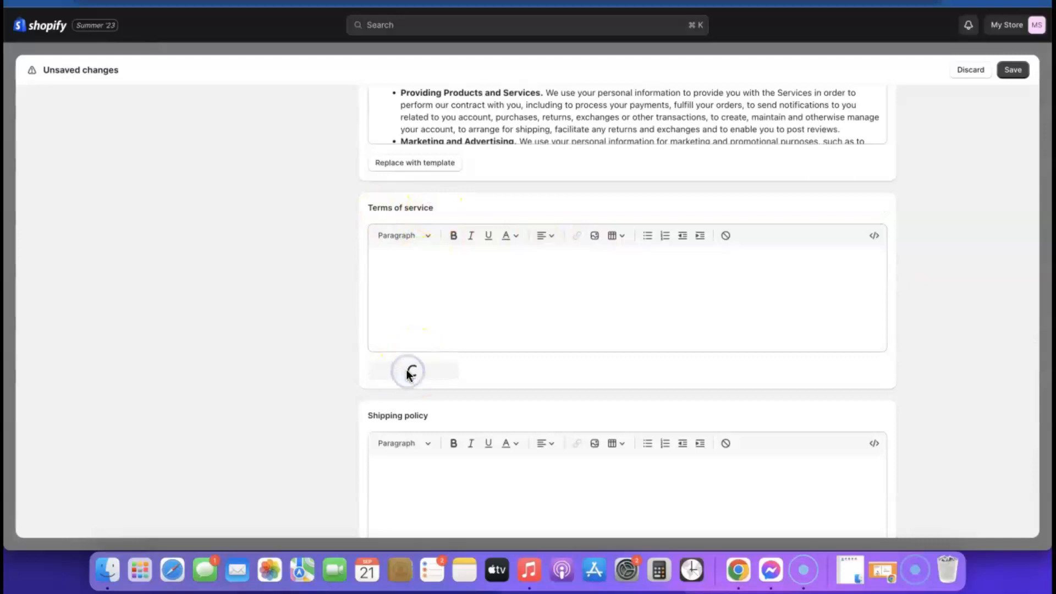
scroll(624, 354, down, 15)
scroll(626, 354, down, 10)
scroll(916, 352, down, 5)
scroll(784, 271, down, 12)
scroll(784, 271, up, 4)
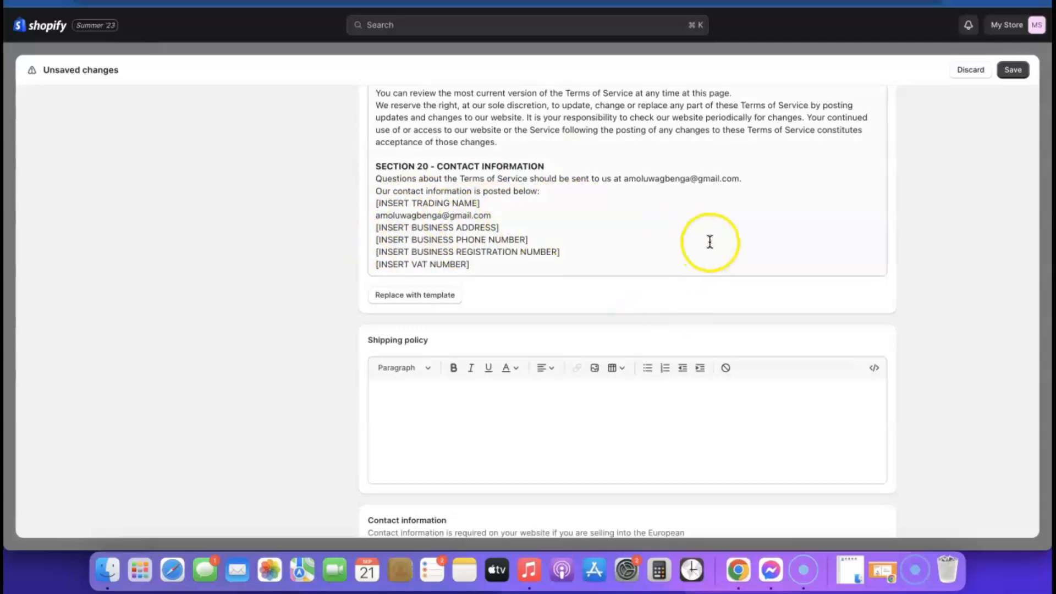
scroll(708, 239, down, 2)
click(476, 358)
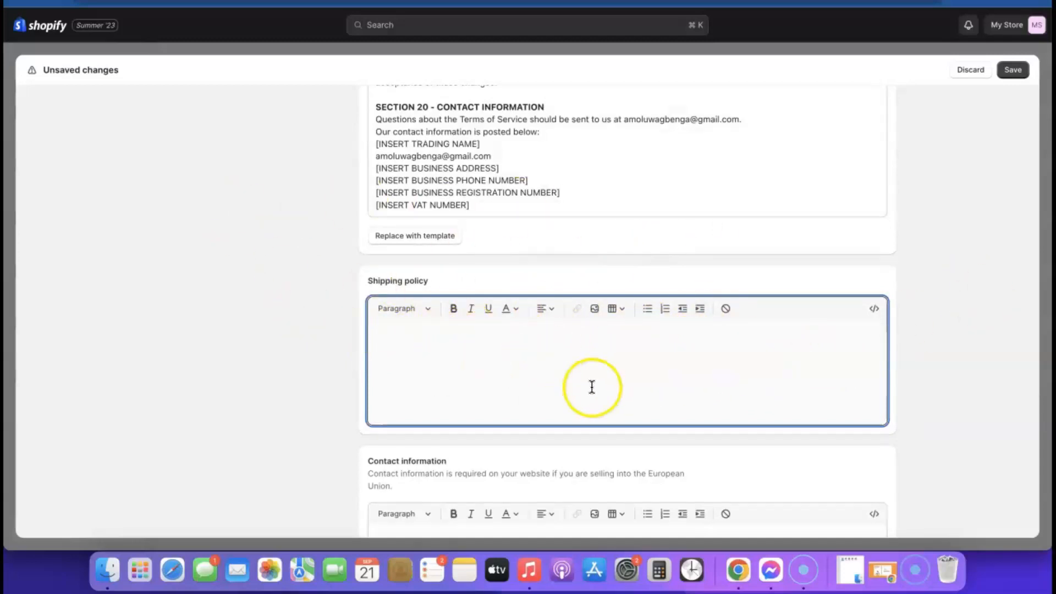
Step: Save the policy changes, including the template-filled Terms of Service
scroll(792, 349, down, 3)
scroll(801, 345, down, 3)
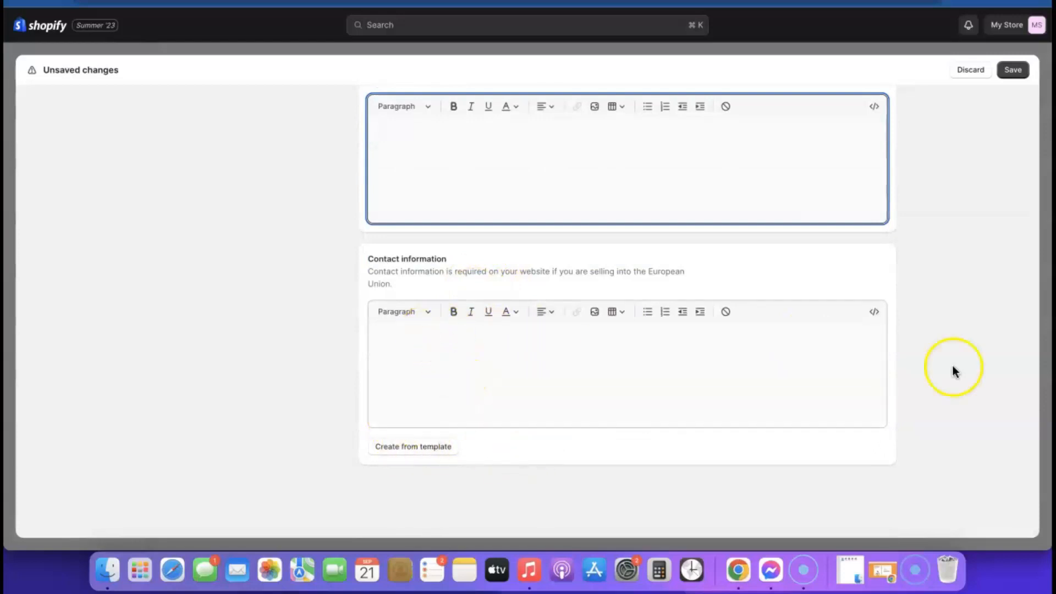
scroll(884, 394, up, 1)
scroll(884, 394, down, 1)
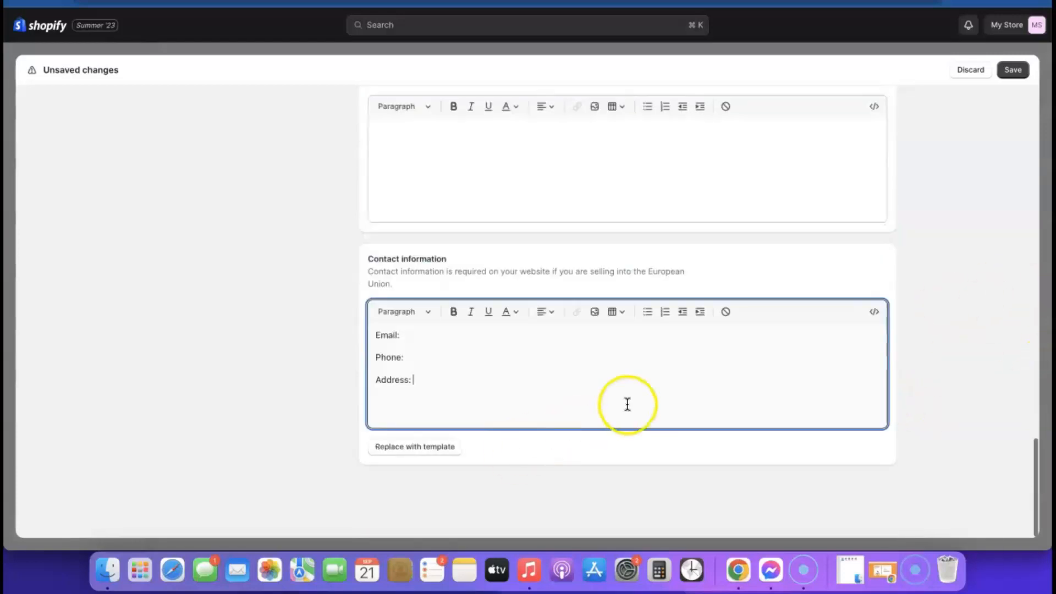
scroll(627, 405, up, 7)
scroll(858, 220, up, 15)
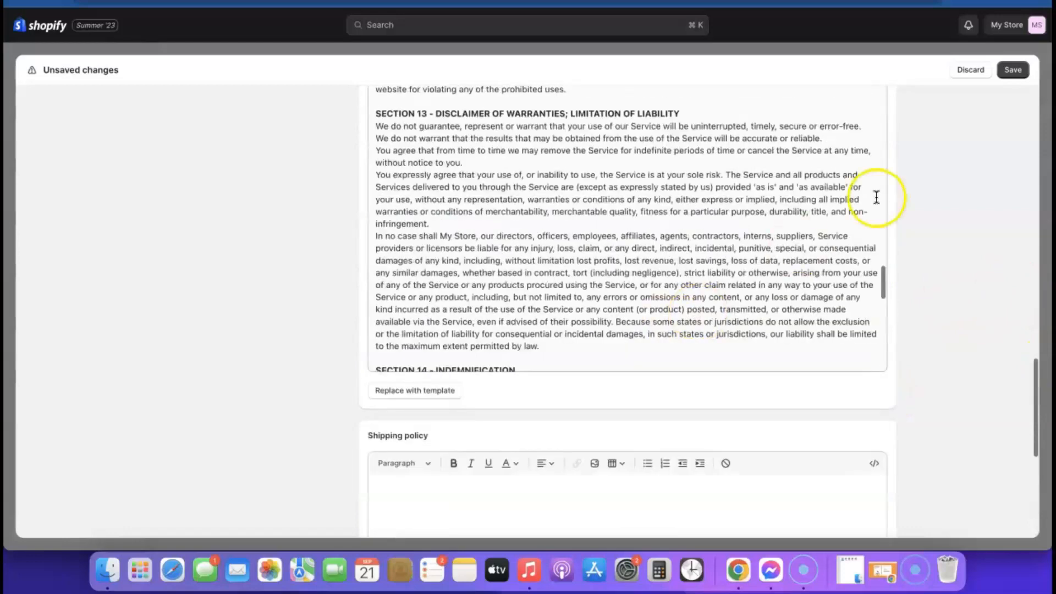
click(1021, 76)
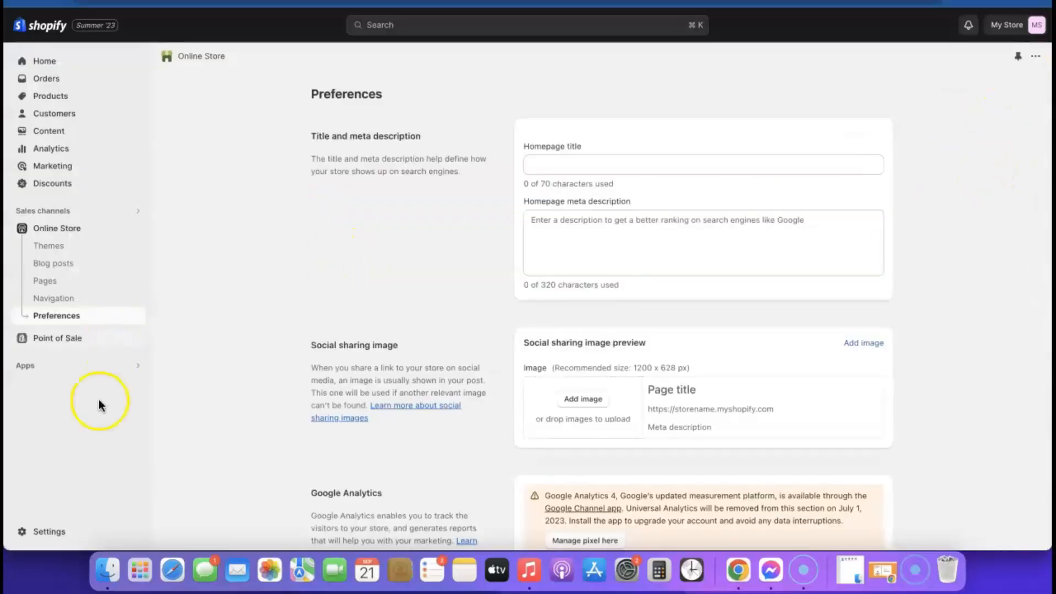
Step: Open the Footer menu from Online Store > Navigation
click(57, 302)
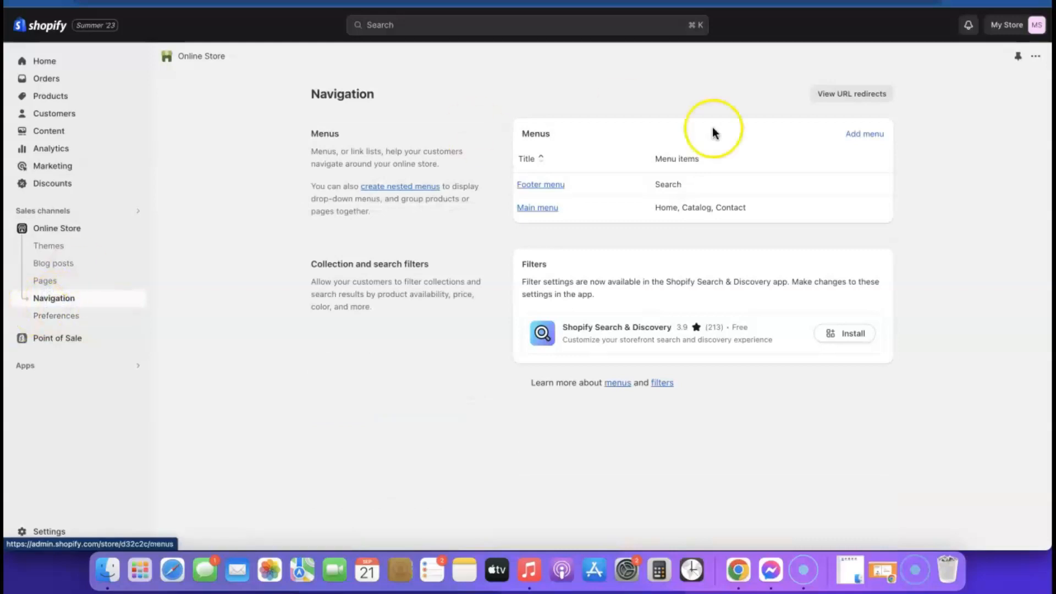
click(552, 187)
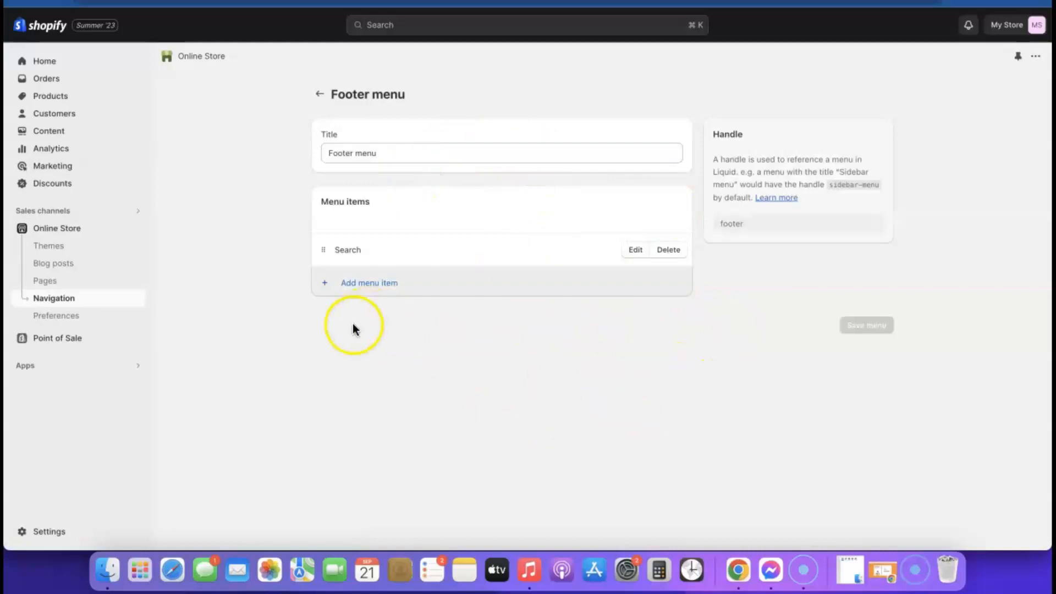
Step: Add Privacy Policy and Refund Policy links to the Footer menu
click(360, 288)
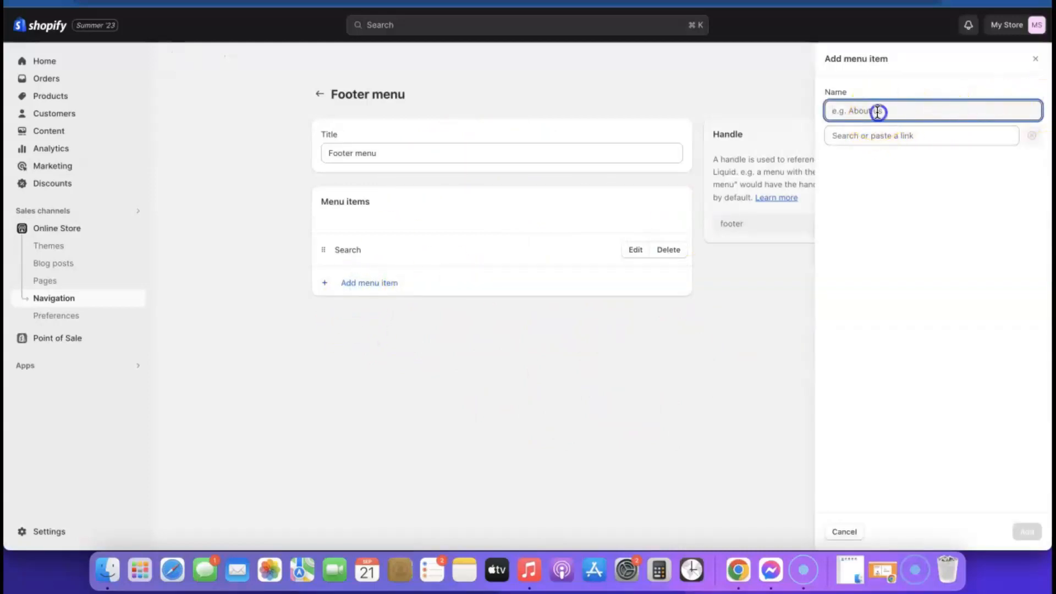
click(884, 135)
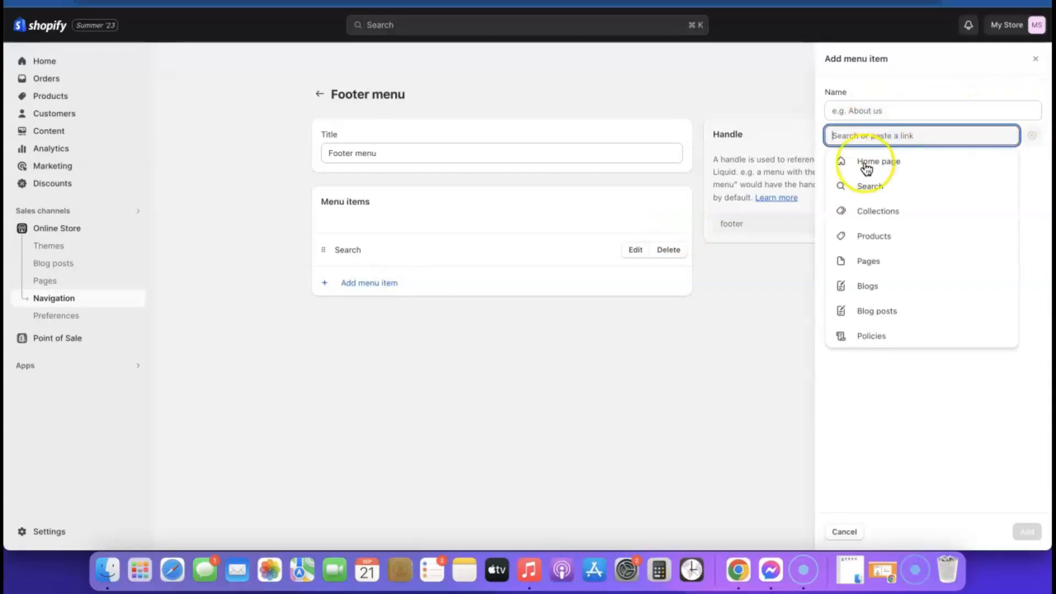
click(874, 336)
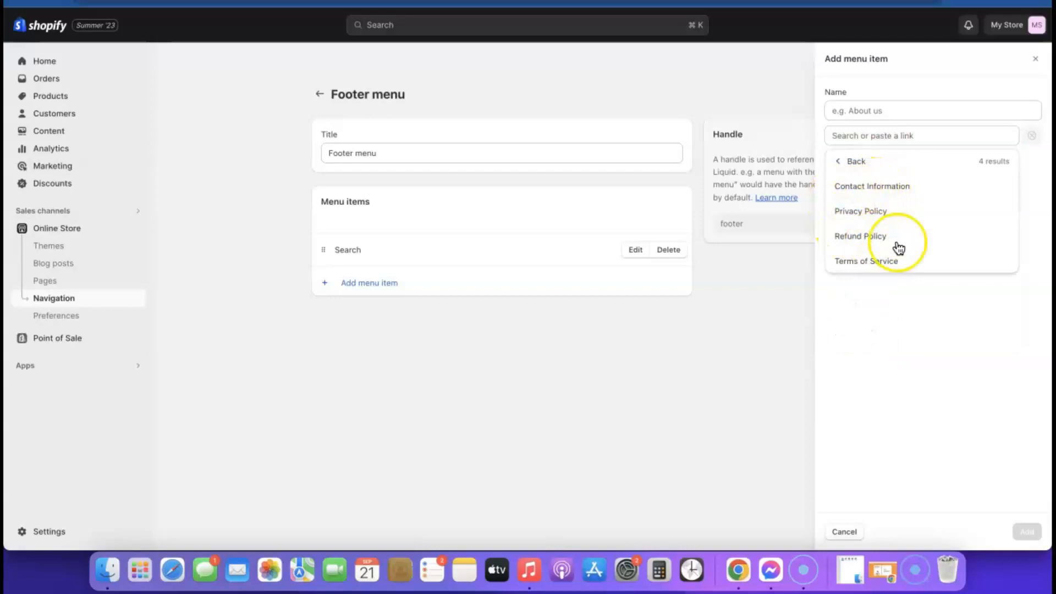
click(856, 211)
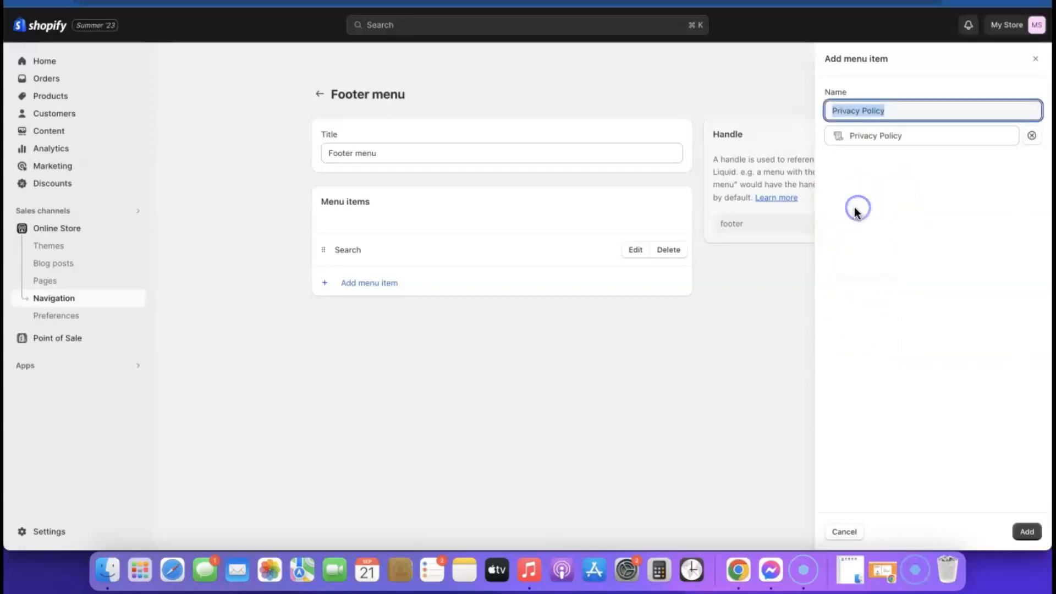
click(1026, 532)
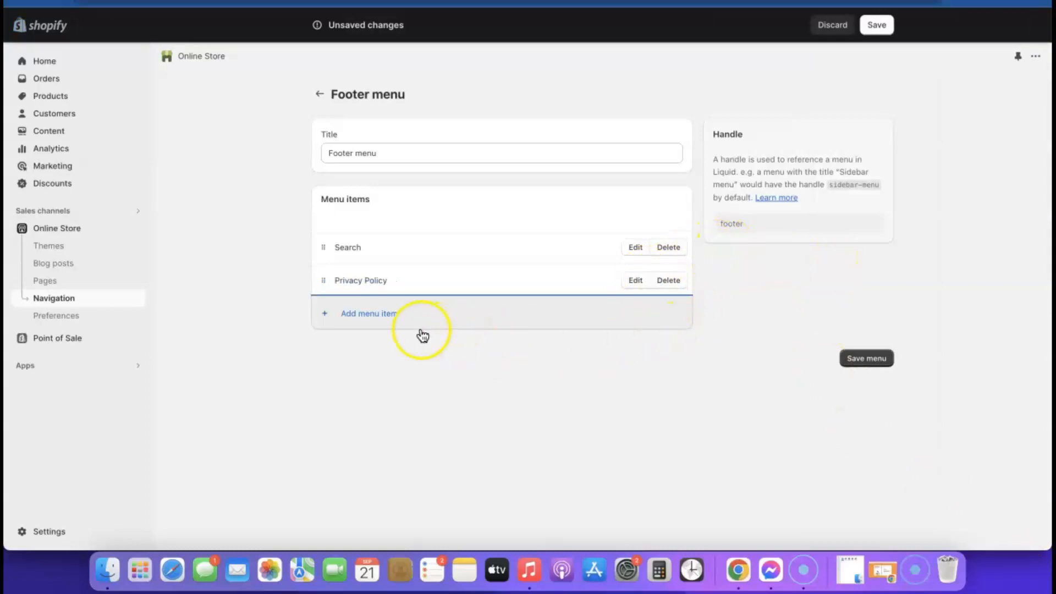
click(356, 317)
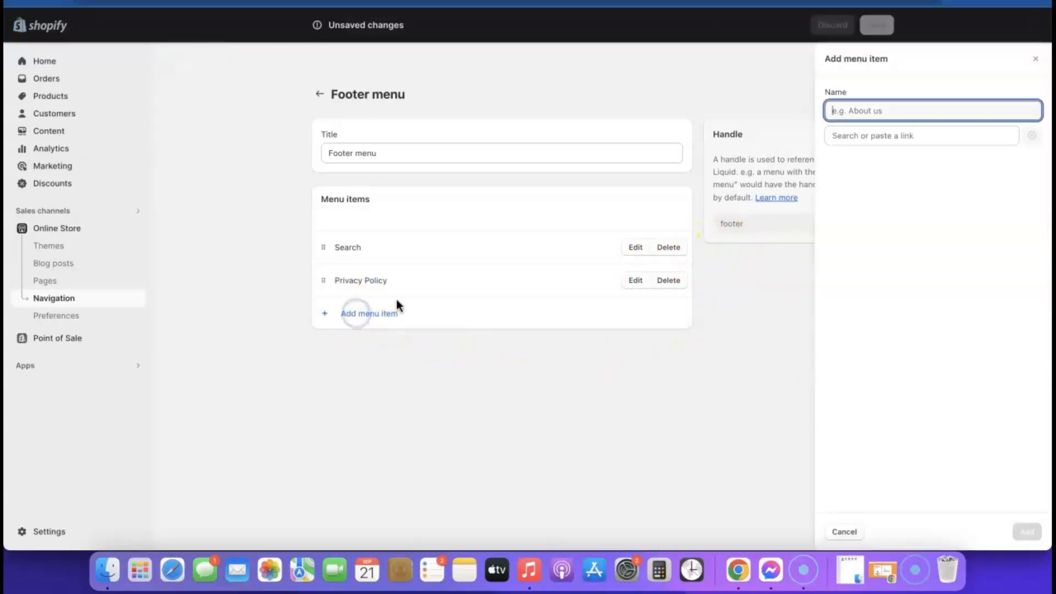
click(866, 134)
click(868, 338)
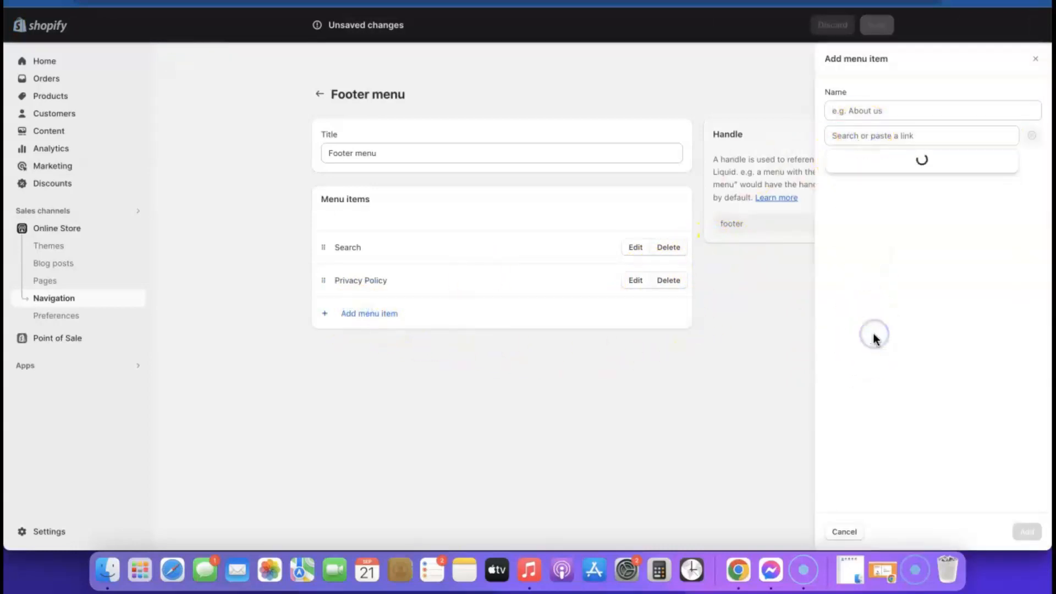
click(861, 236)
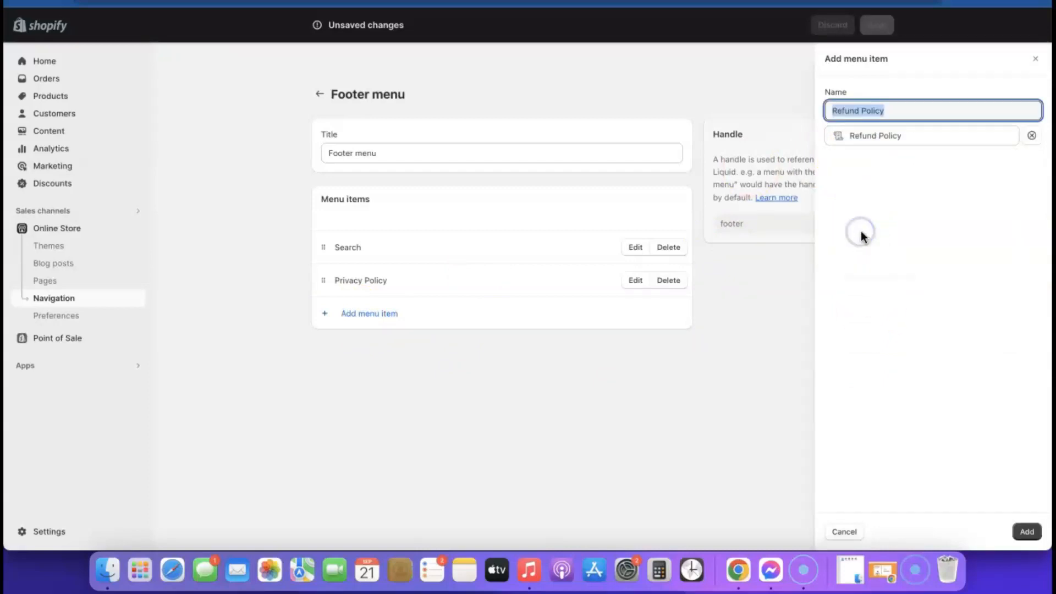
click(1026, 531)
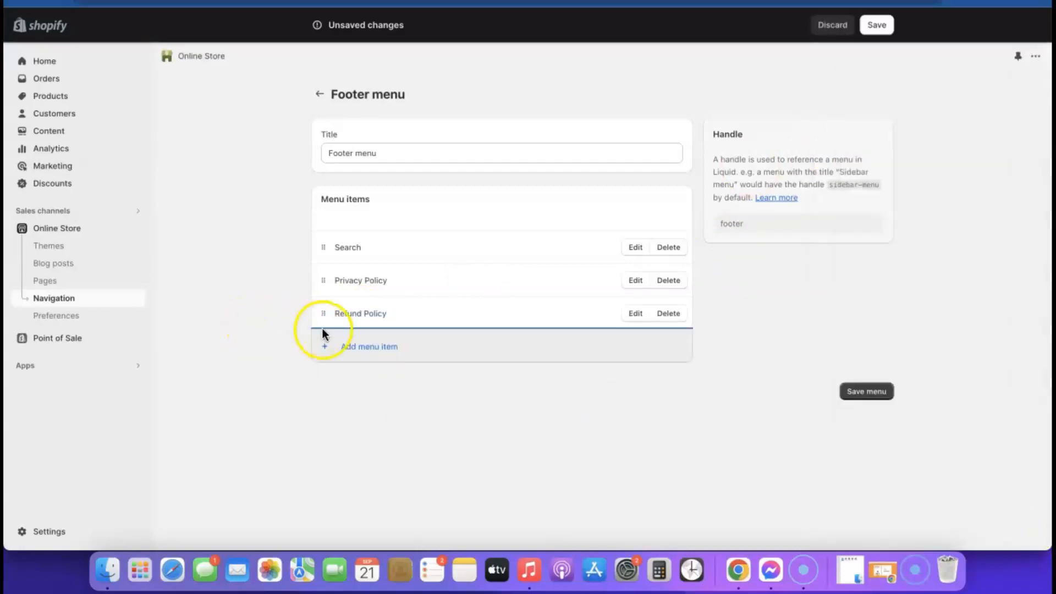
Step: Add Terms of Service and Contact Information links, then save the Footer menu
click(350, 350)
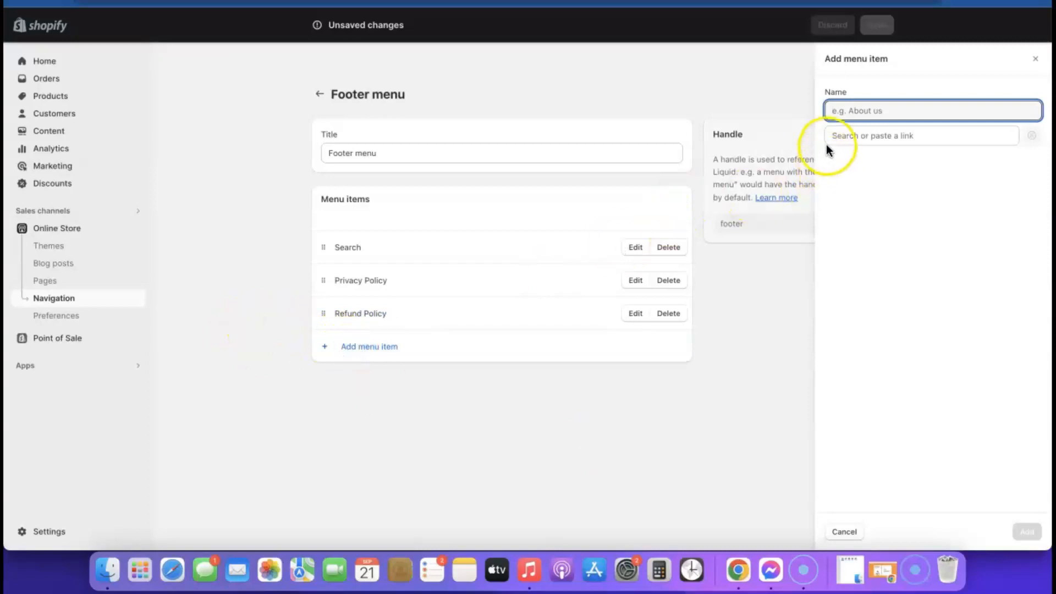
click(840, 137)
click(875, 336)
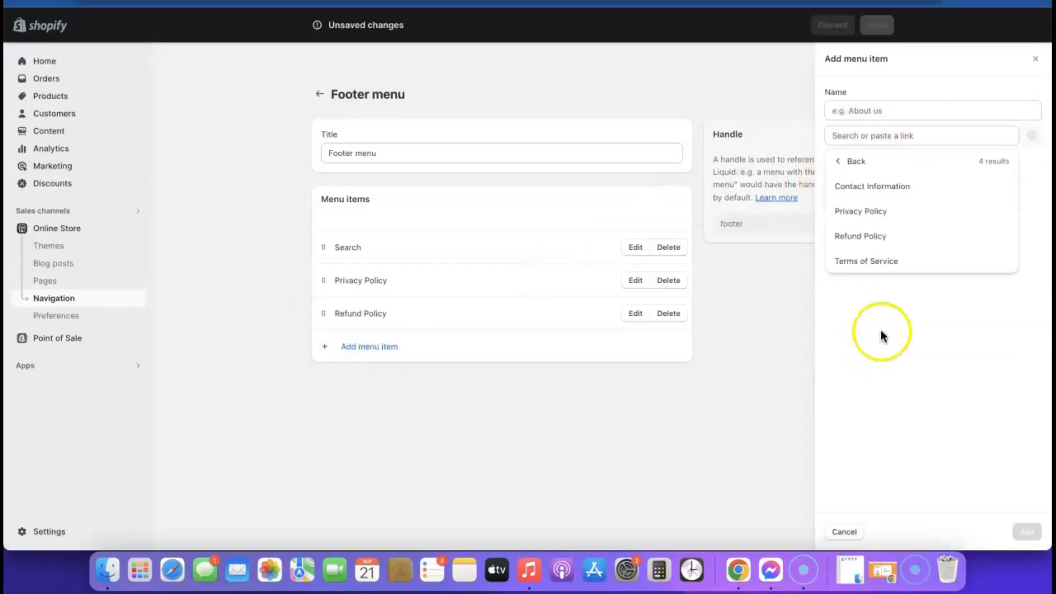
click(869, 262)
click(1026, 531)
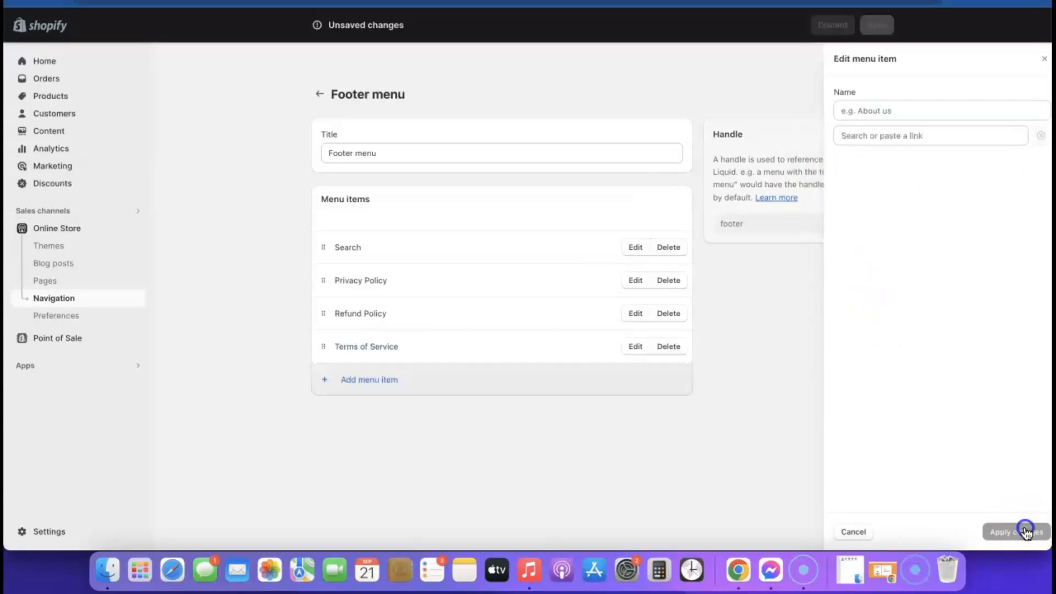
click(384, 389)
click(873, 136)
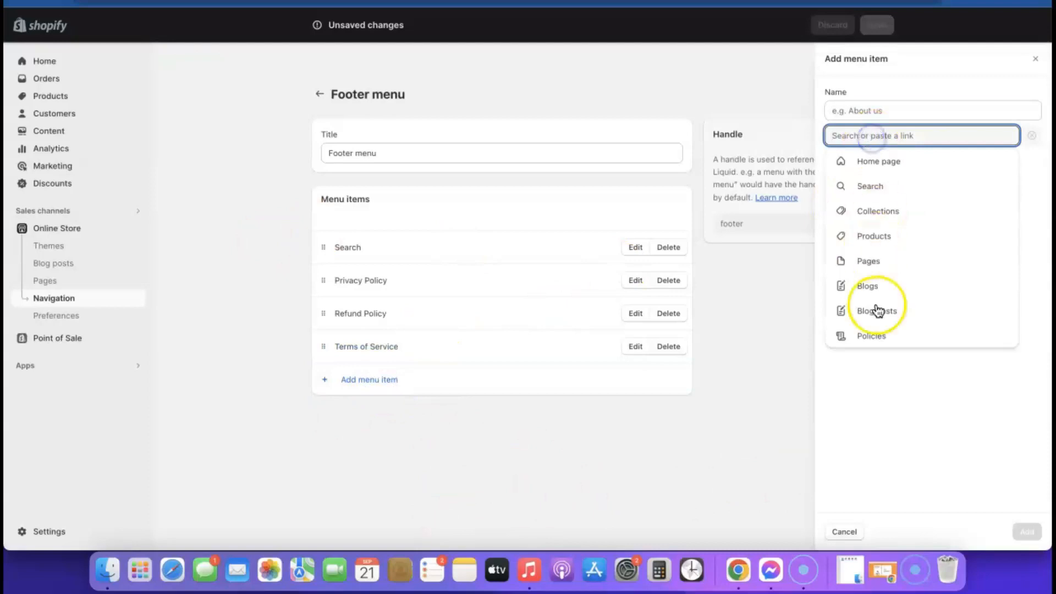
click(878, 336)
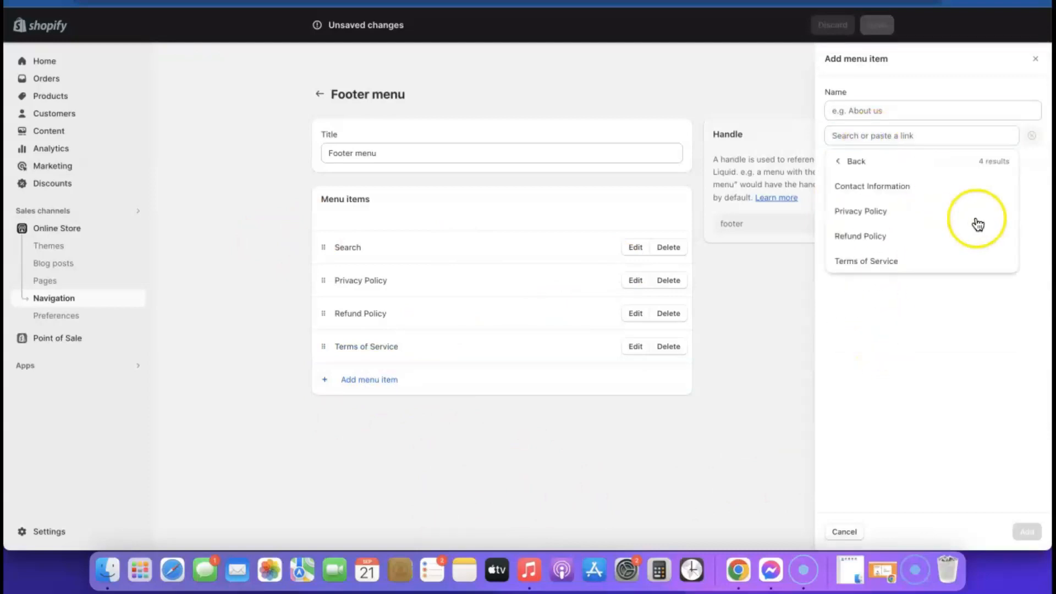
click(881, 189)
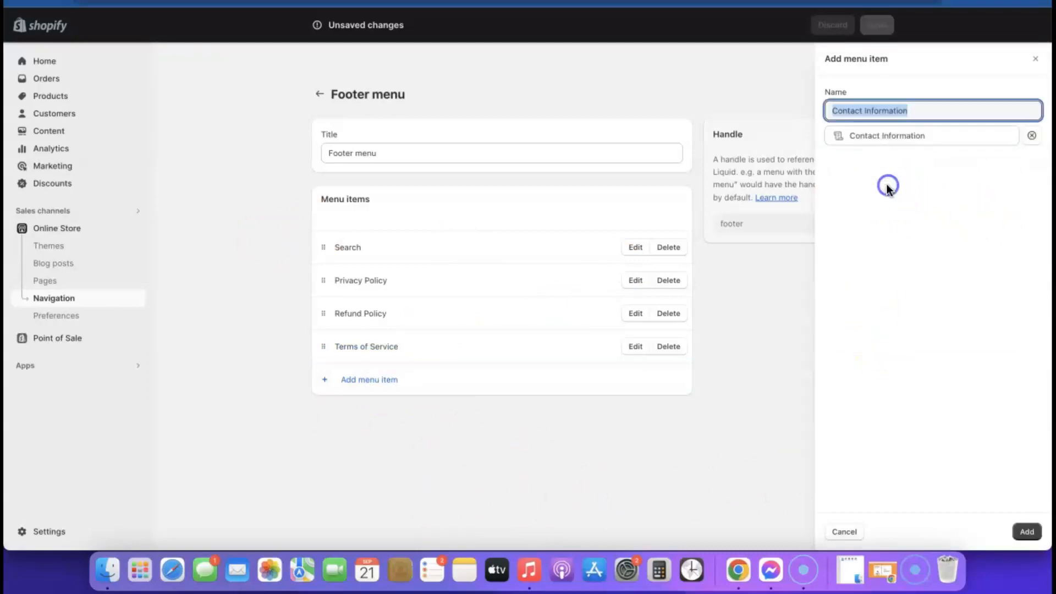
click(1027, 532)
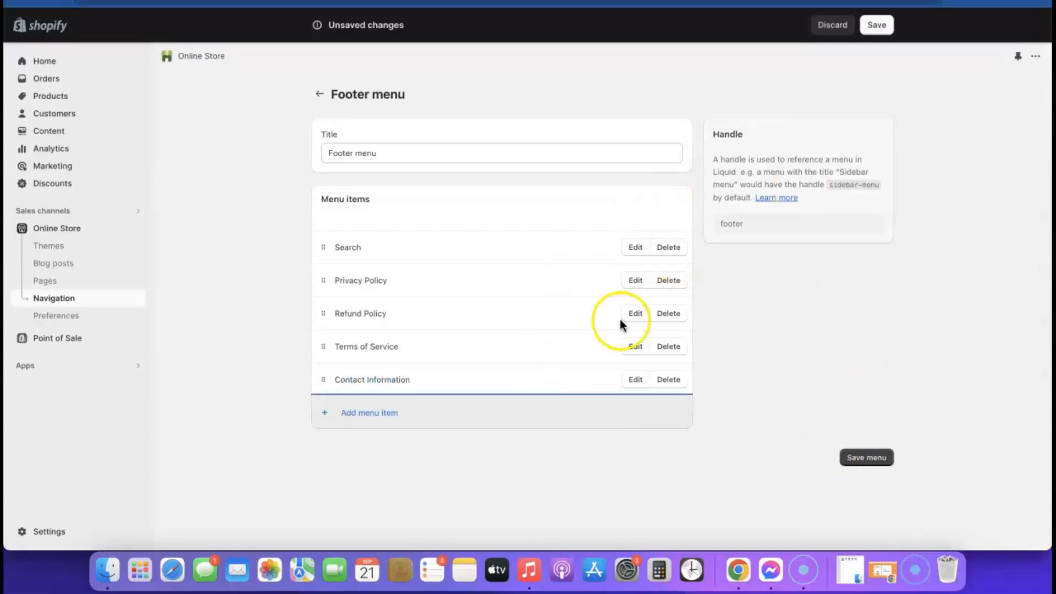
click(865, 460)
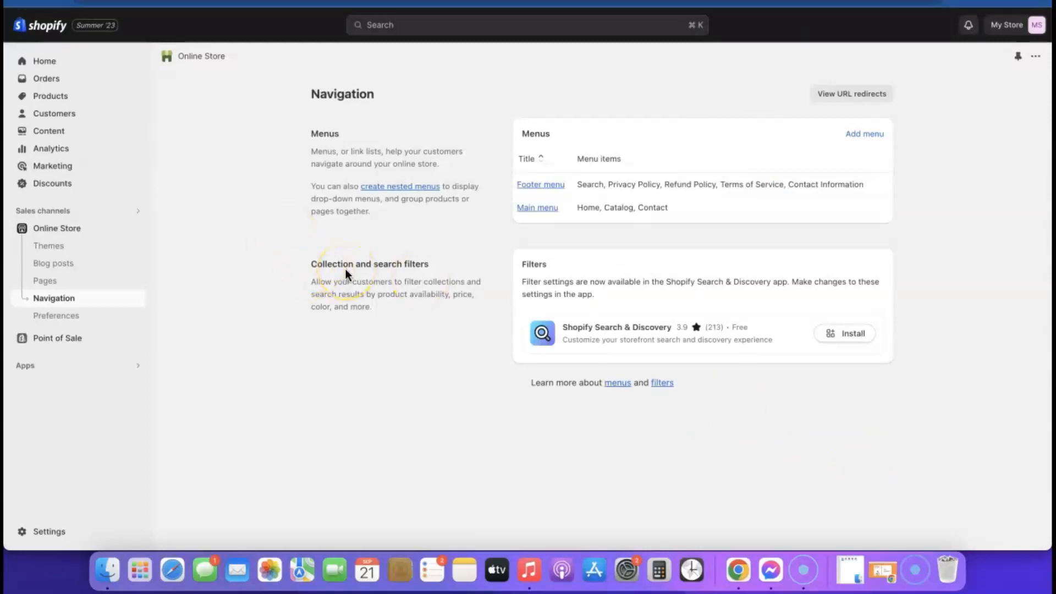
Step: In the Sense theme customizer, add a Quick links Menu block to the footer
click(66, 228)
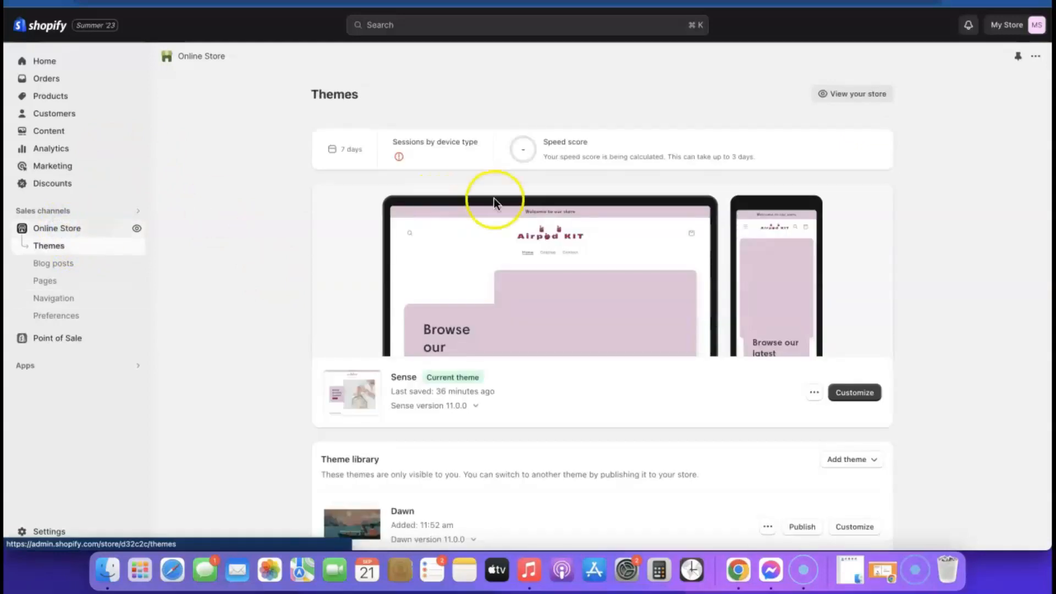
click(865, 395)
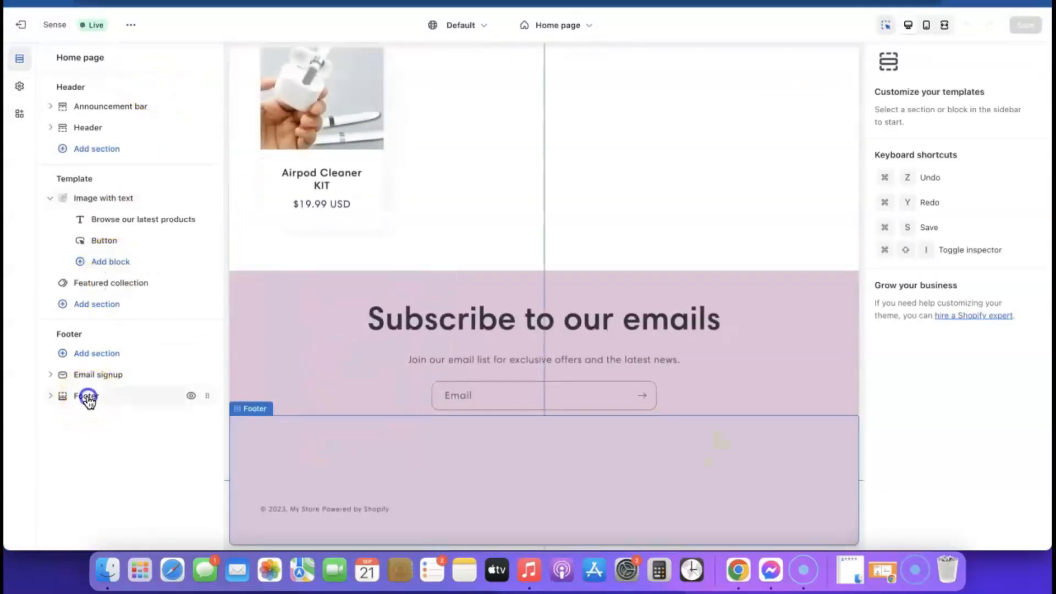
click(88, 399)
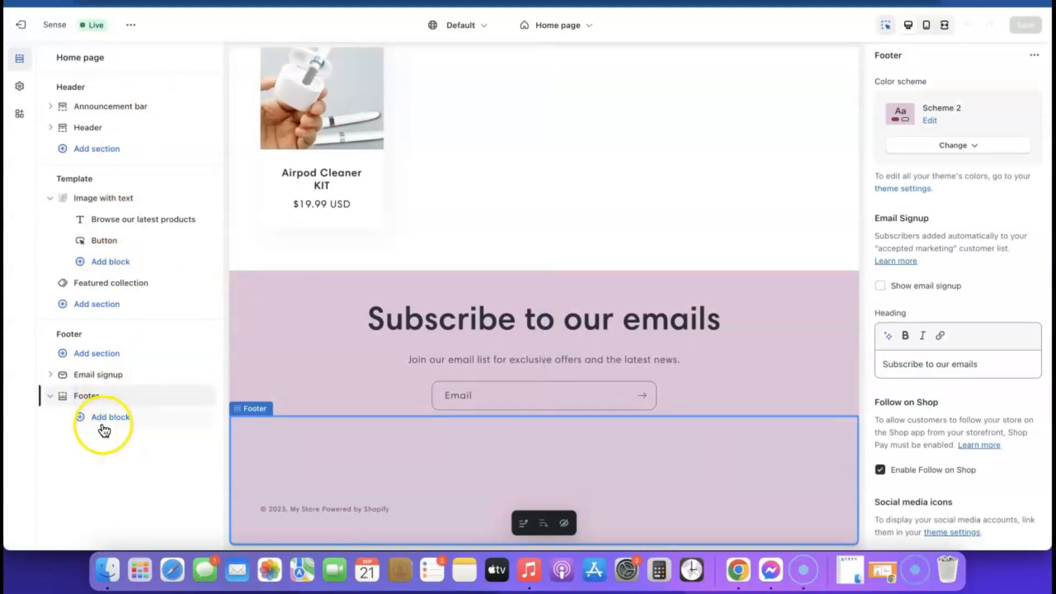
click(112, 418)
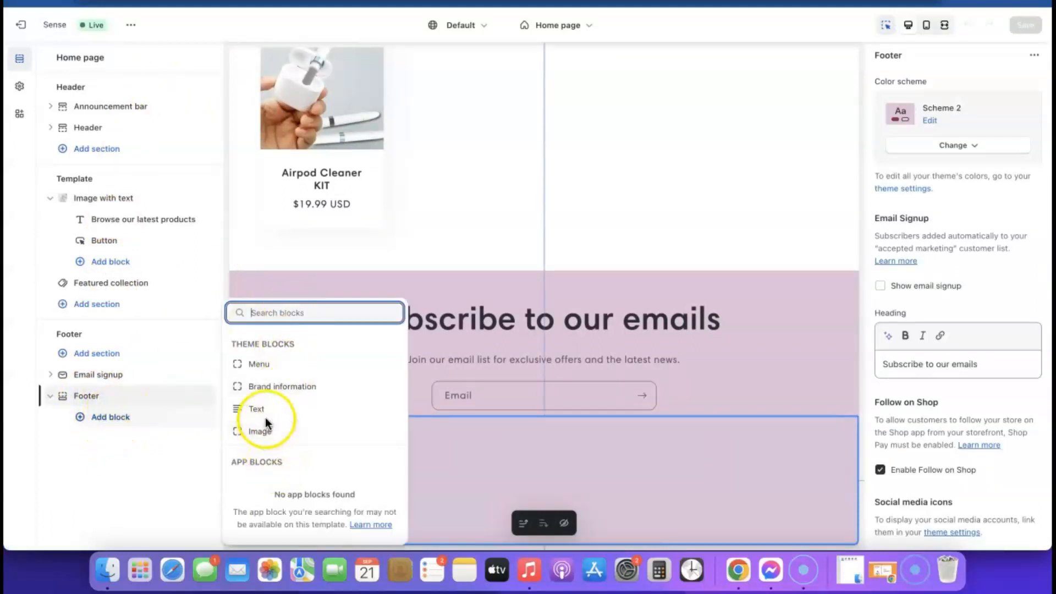
click(259, 365)
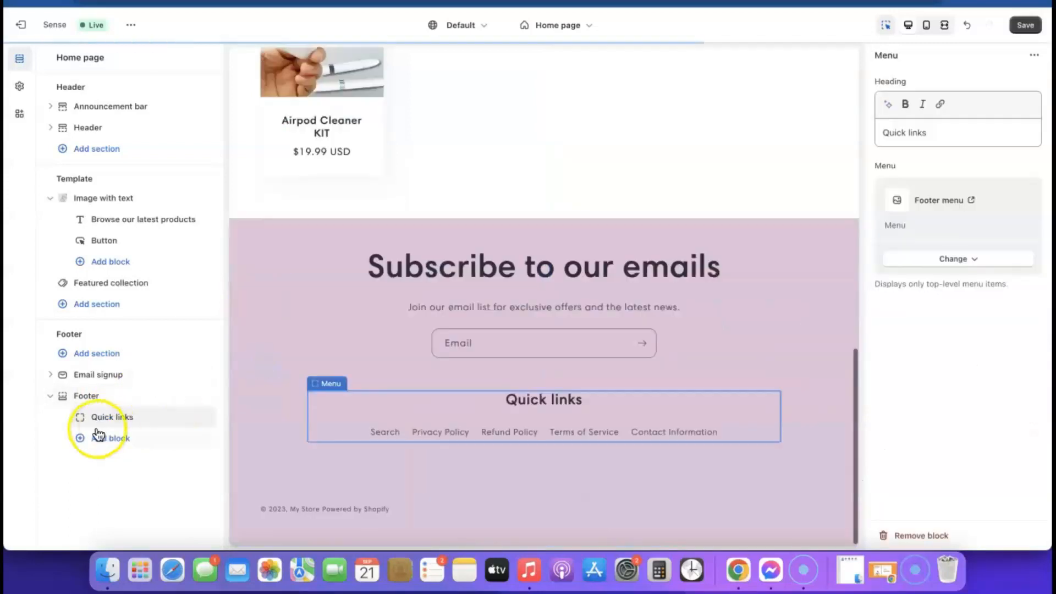